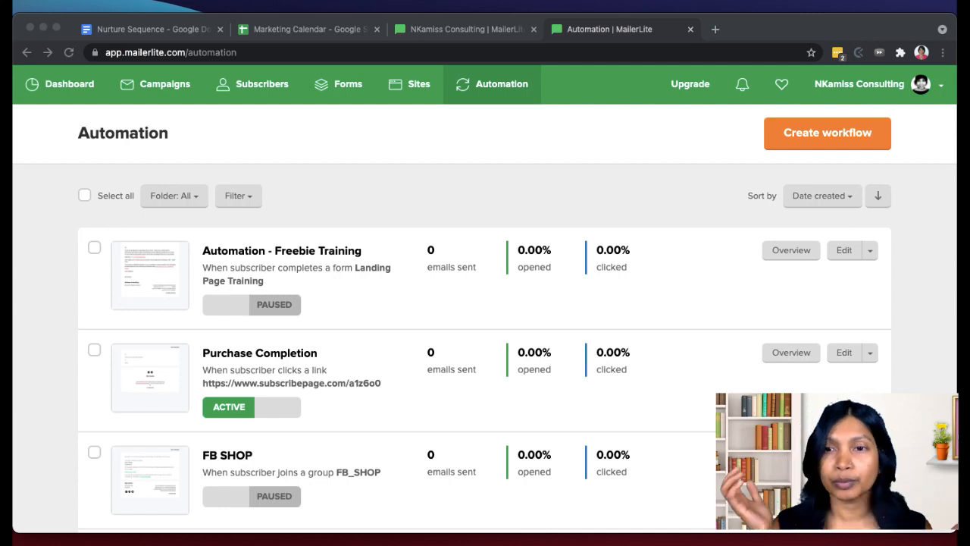
- Open the Freebie Training workflow and add an action step after the Optin Confirmation Email for Training
click(949, 356)
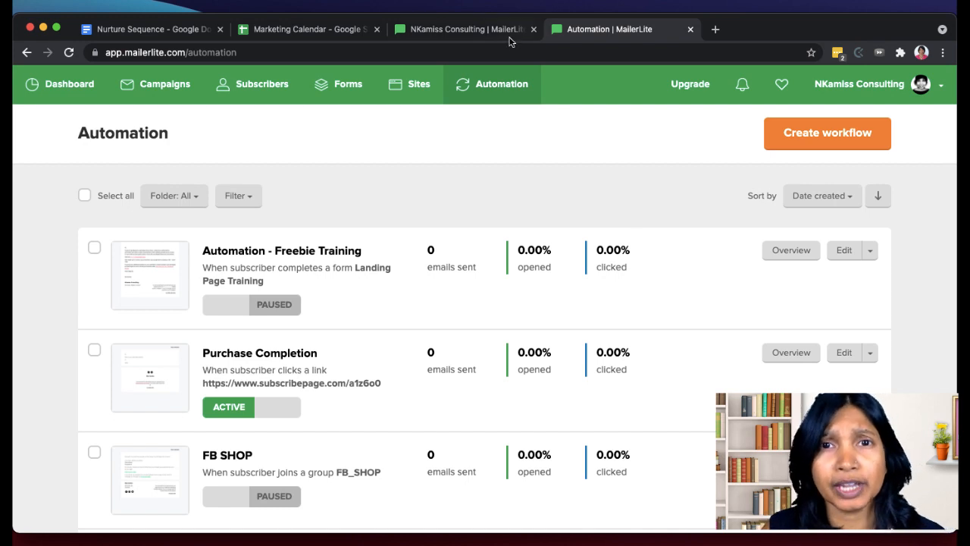
click(481, 32)
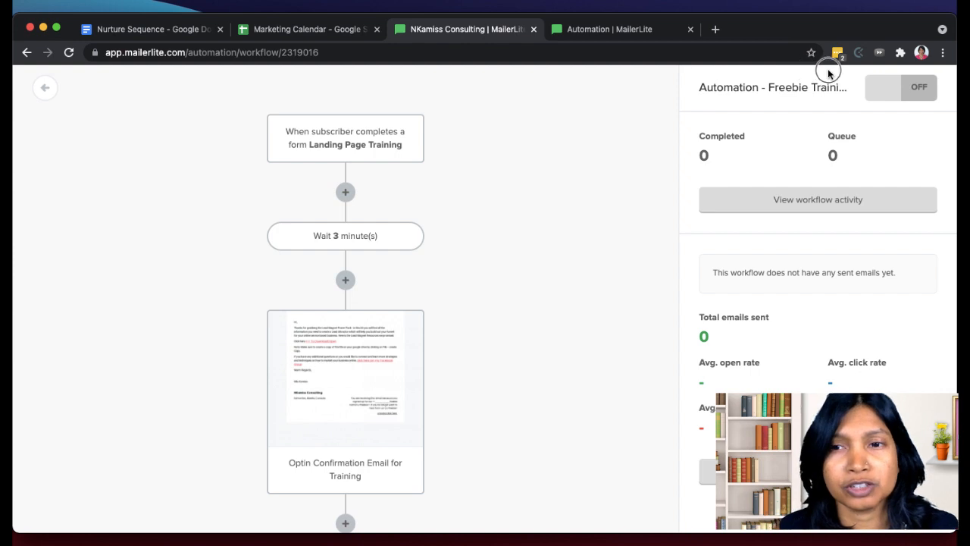
scroll(287, 390, down, 1)
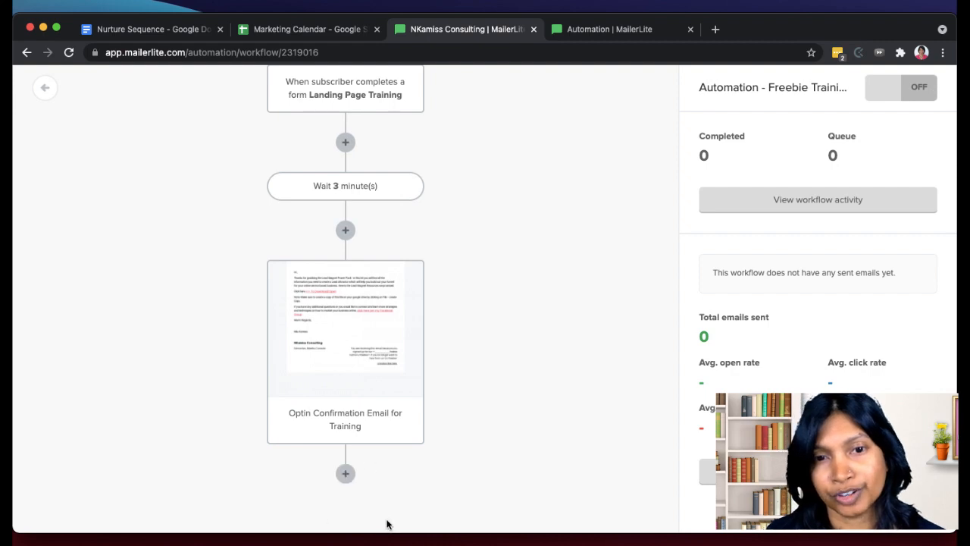
click(345, 474)
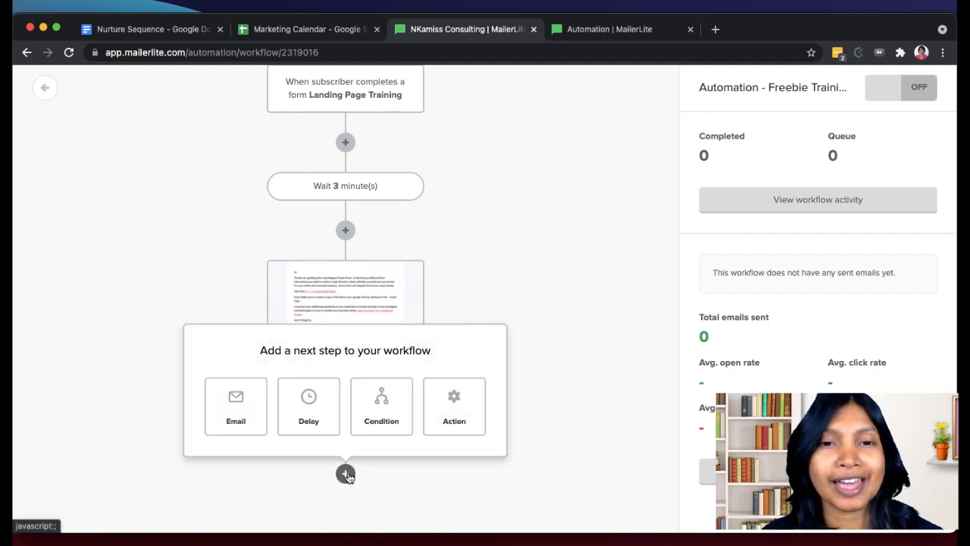
click(449, 420)
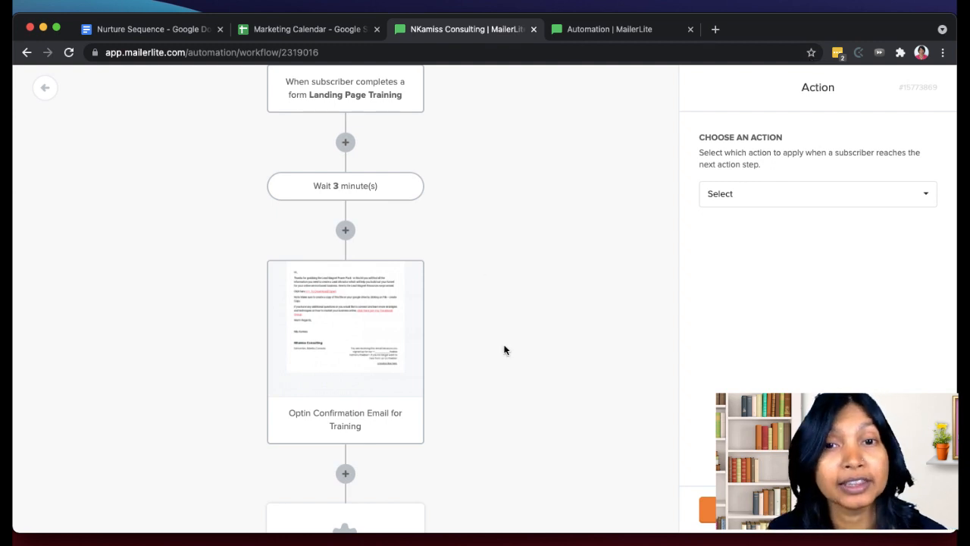
scroll(505, 349, down, 3)
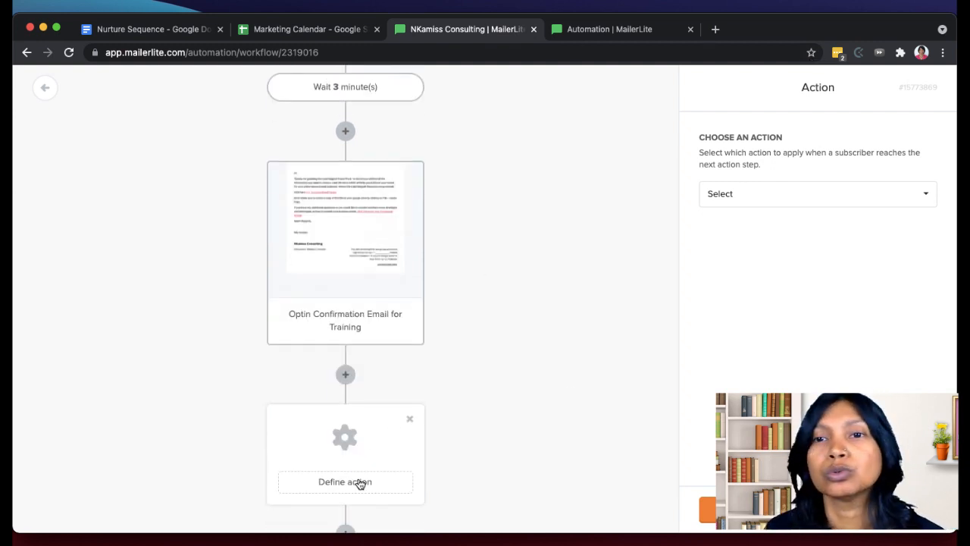
- Set the new action to Copy to group and look through the existing subscriber groups
click(785, 196)
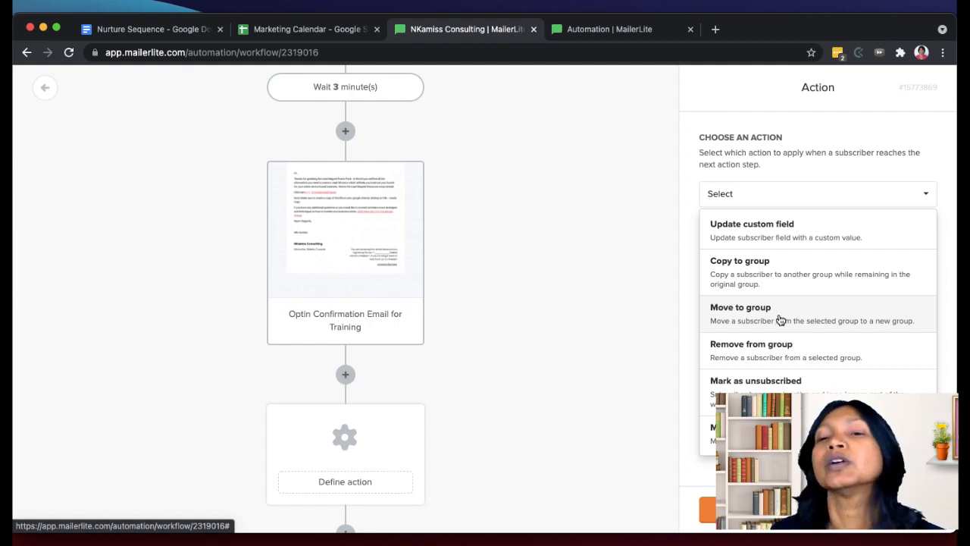
click(779, 282)
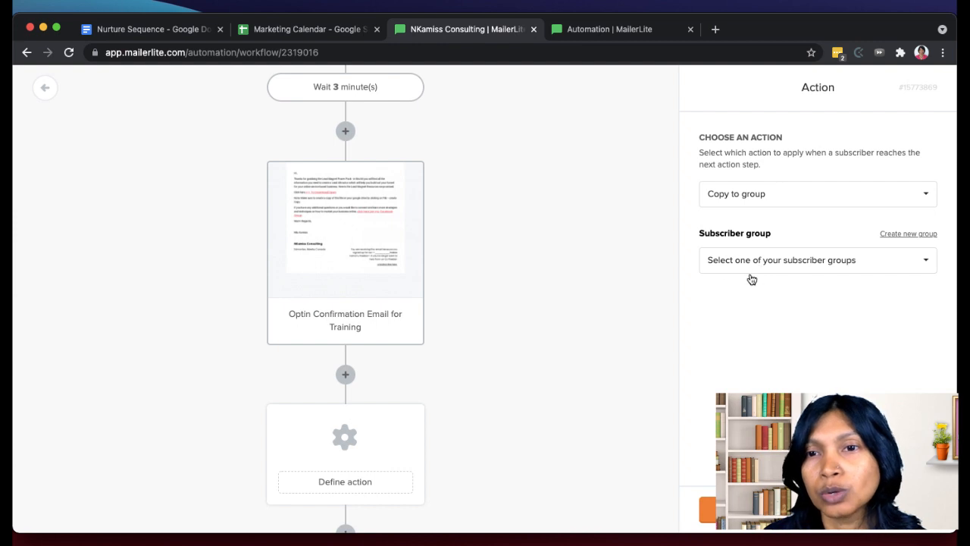
click(821, 263)
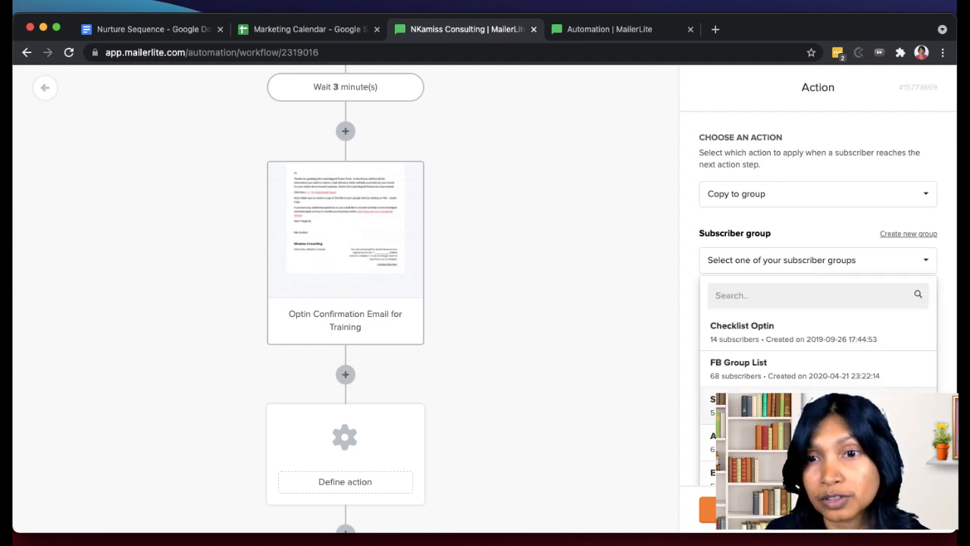
scroll(818, 356, down, 10)
scroll(818, 349, up, 10)
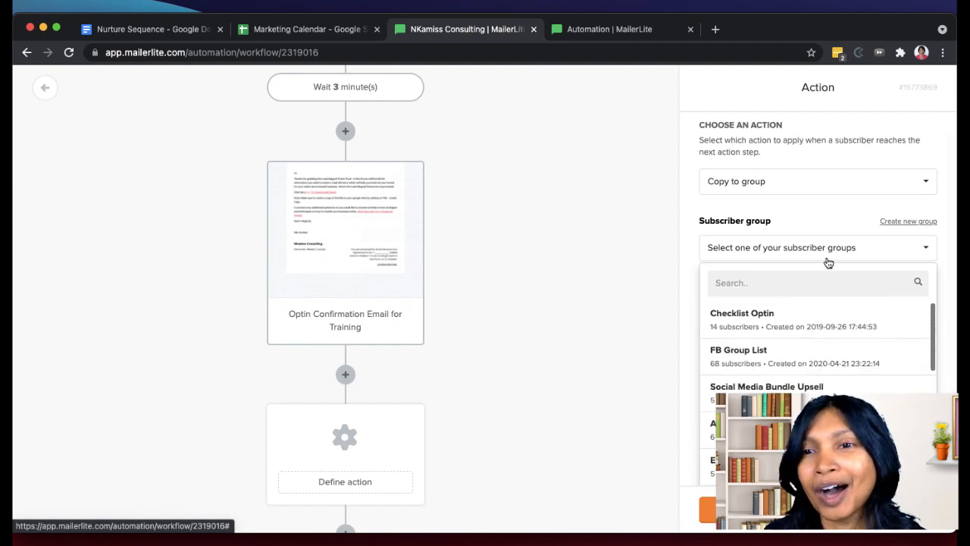
click(827, 260)
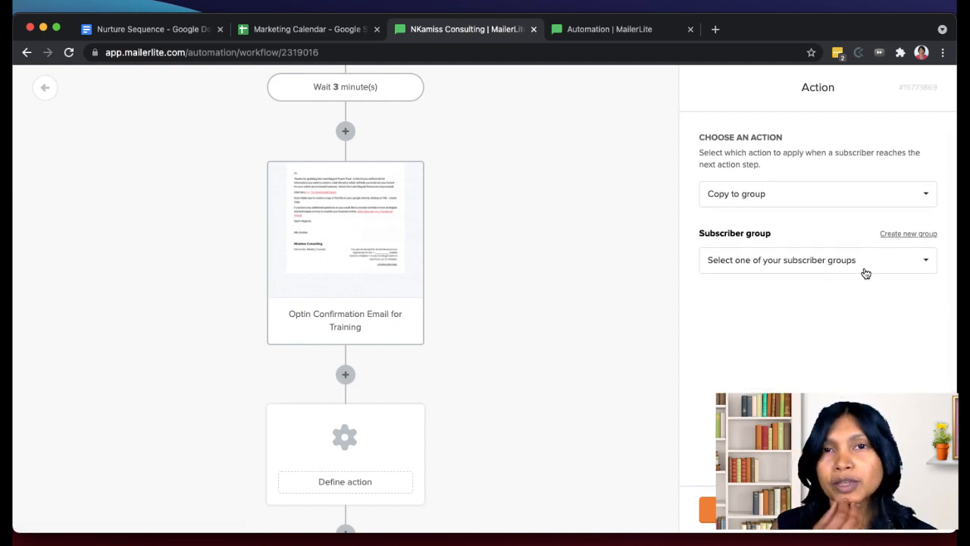
- Create a subscriber group named "Freebie Opt-in List - Training" for the copy action and save the action
click(904, 240)
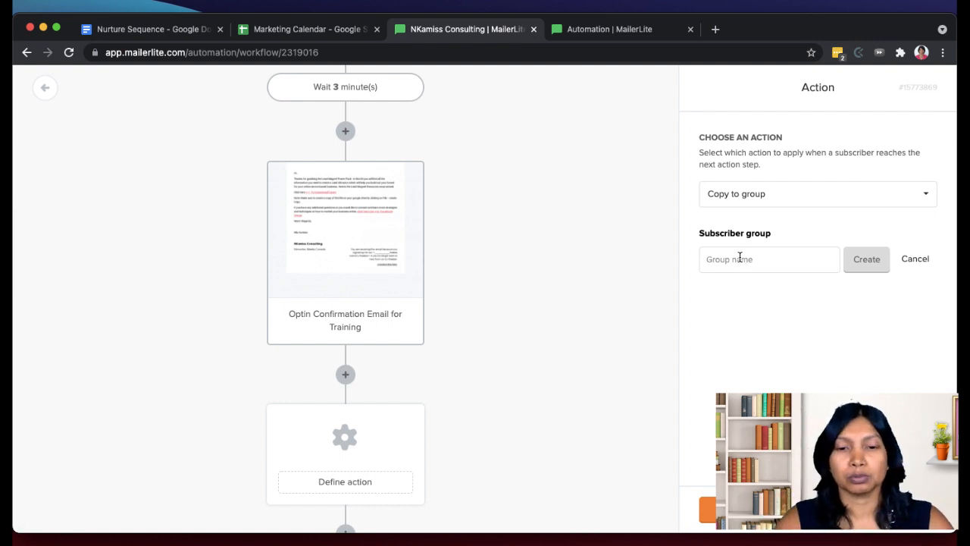
text(Freebie Opti)
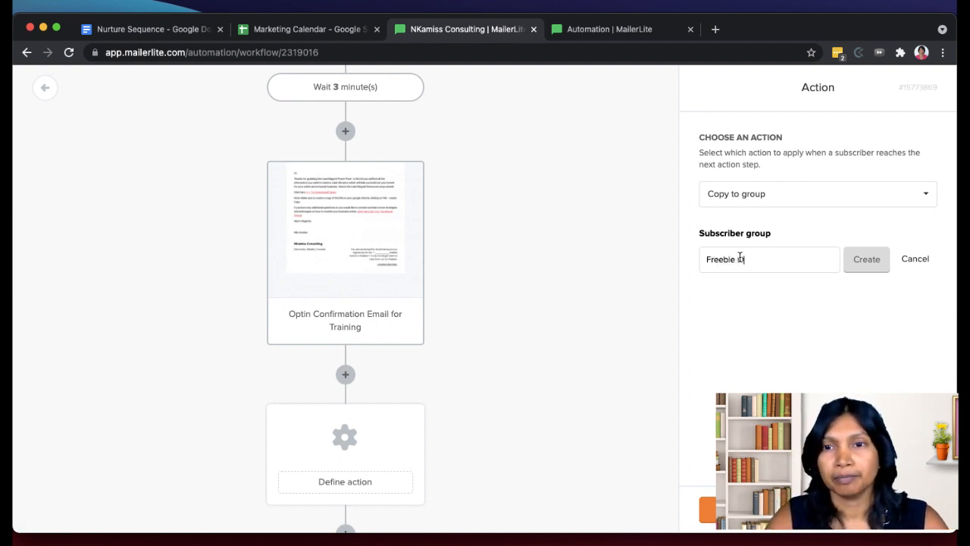
text(n )
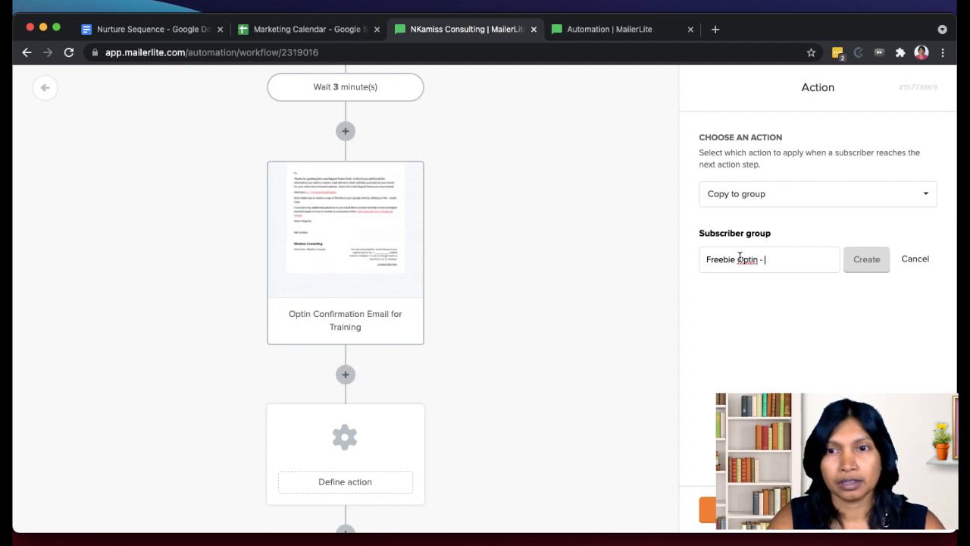
text(-)
key(BackSpace)
key(BackSpace)
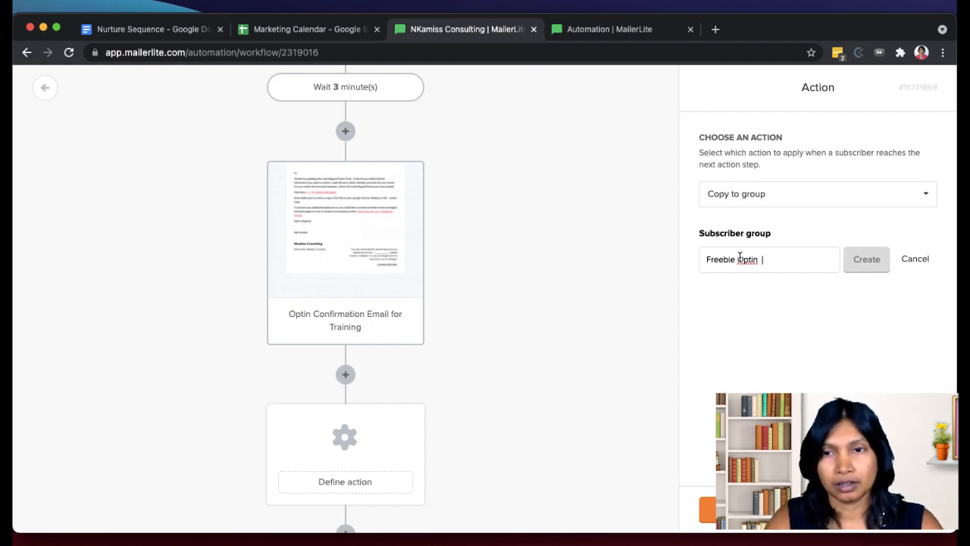
text(List -)
key(BackSpace)
key(BackSpace)
key(BackSpace)
key(BackSpace)
key(BackSpace)
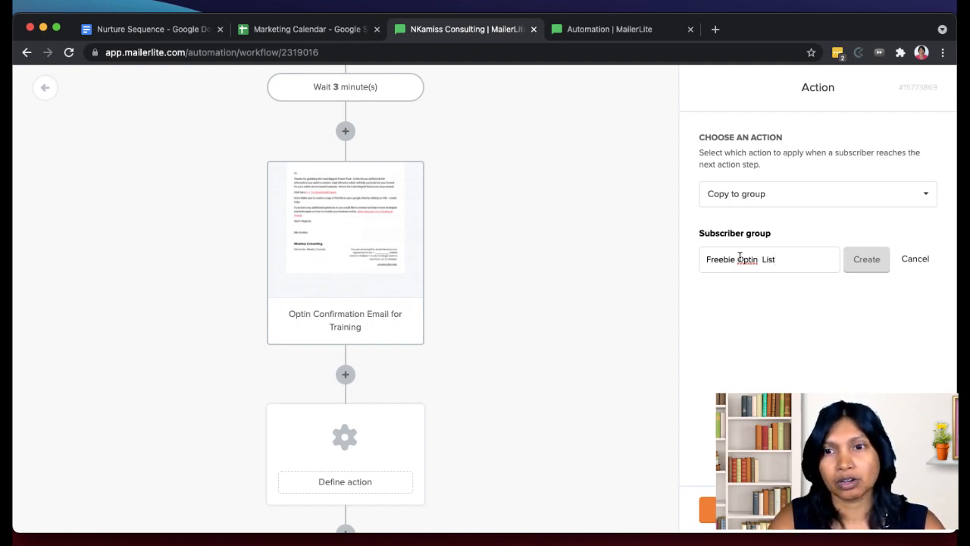
text(s)
key(BackSpace)
text(ist - Train)
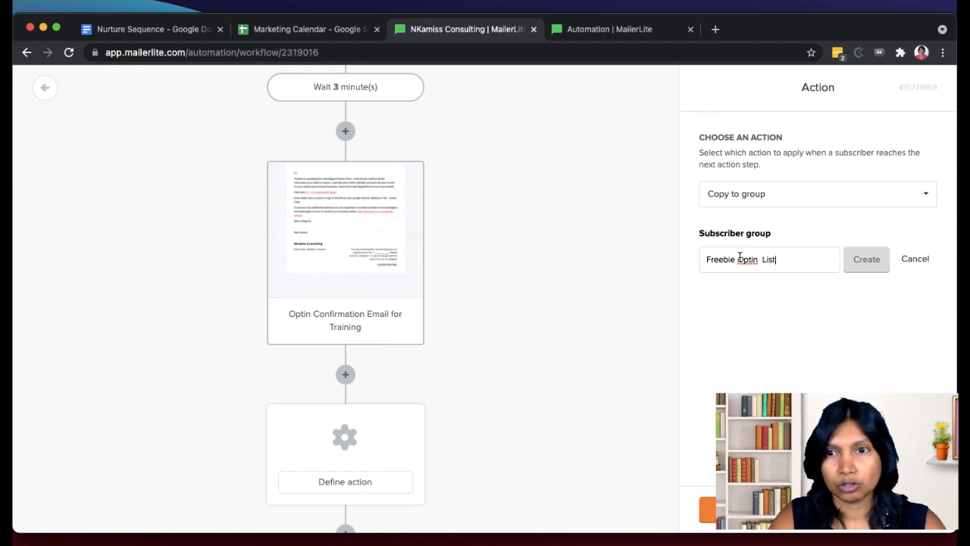
text(ing)
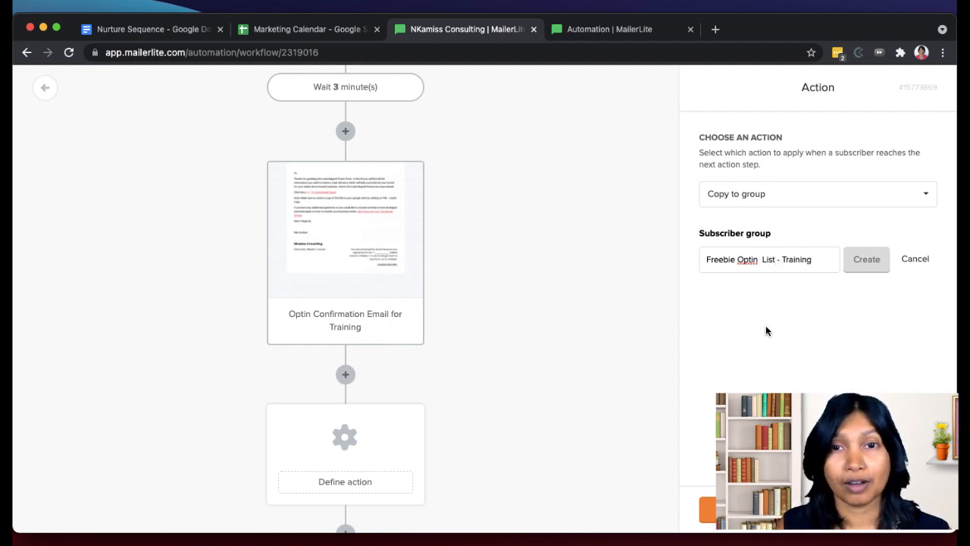
click(751, 258)
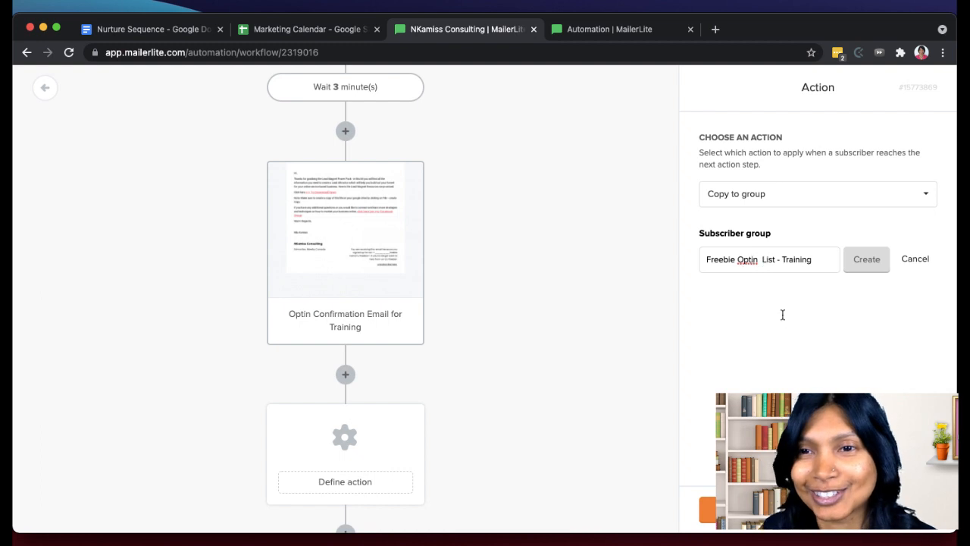
text(-)
click(866, 260)
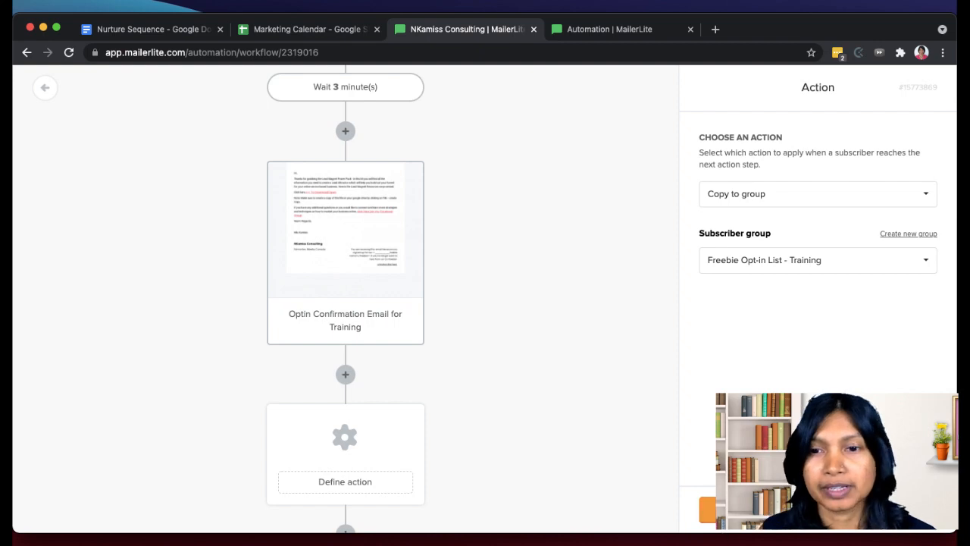
click(709, 509)
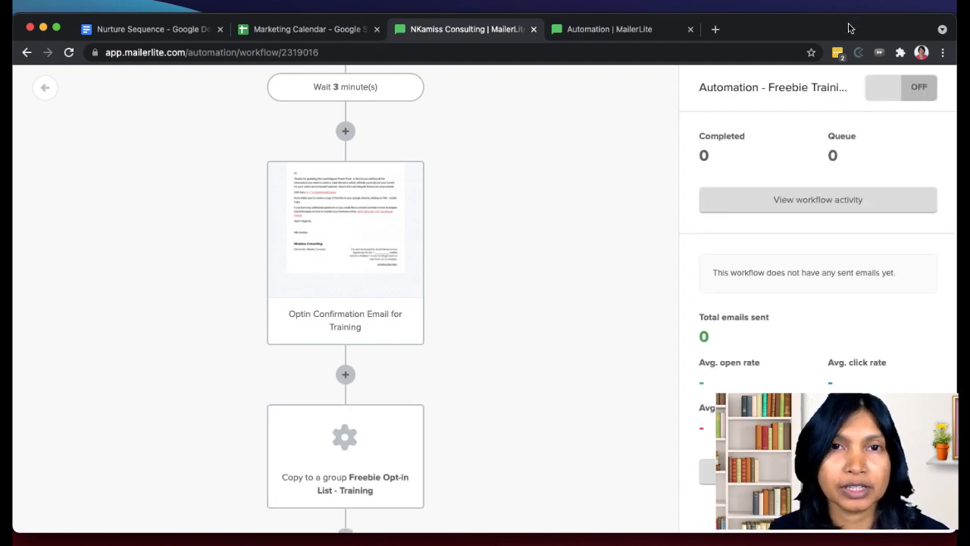
- Review the Freebie Training workflow from trigger to copy action and activate it in the automation list
scroll(313, 217, up, 2)
scroll(312, 217, down, 2)
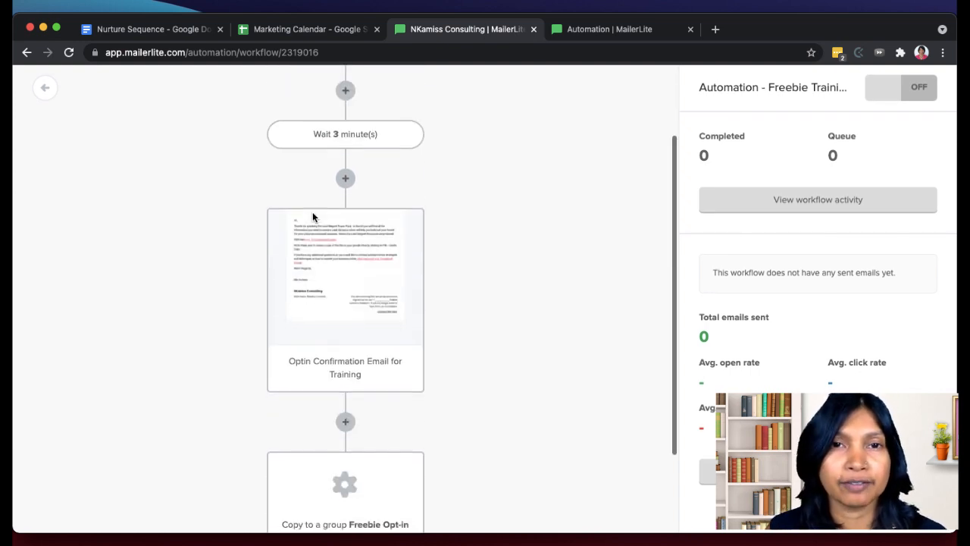
scroll(382, 281, down, 2)
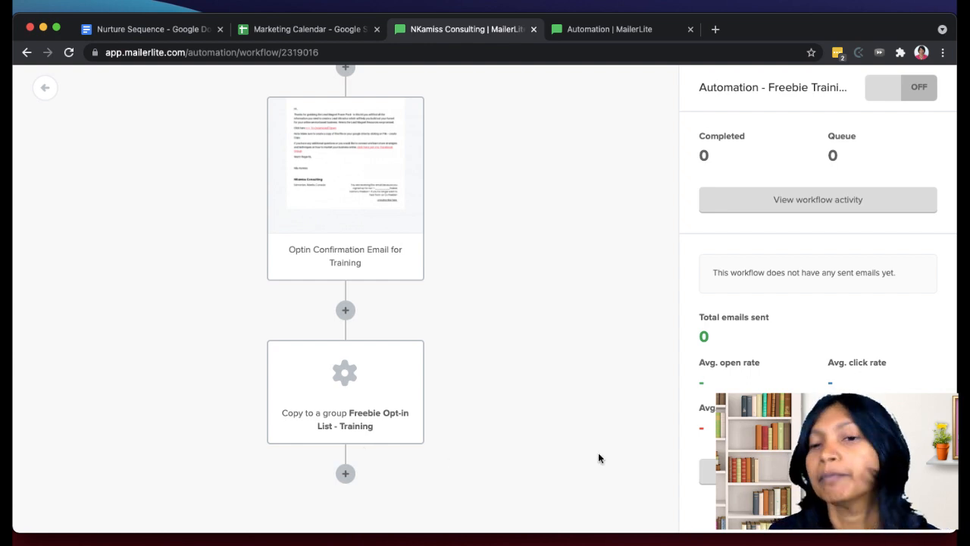
scroll(606, 410, up, 3)
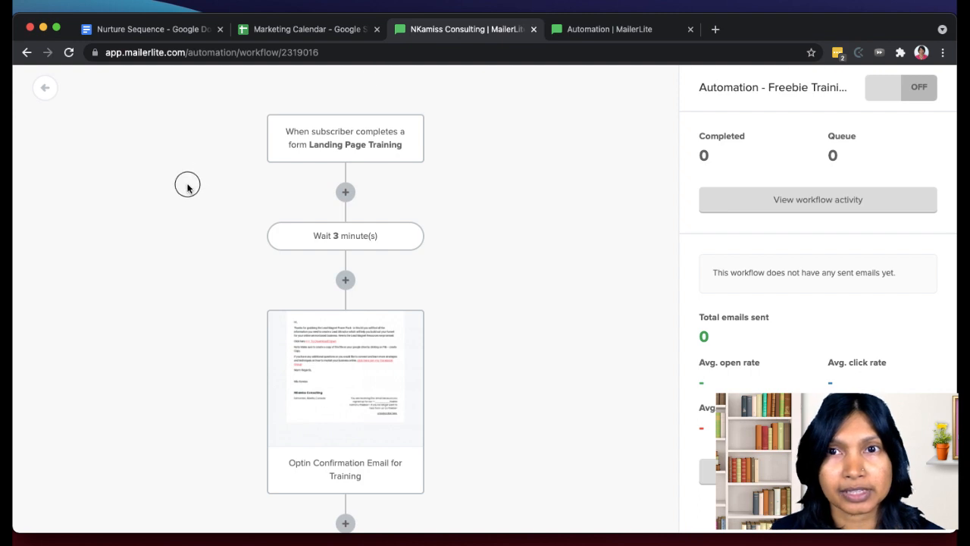
click(602, 30)
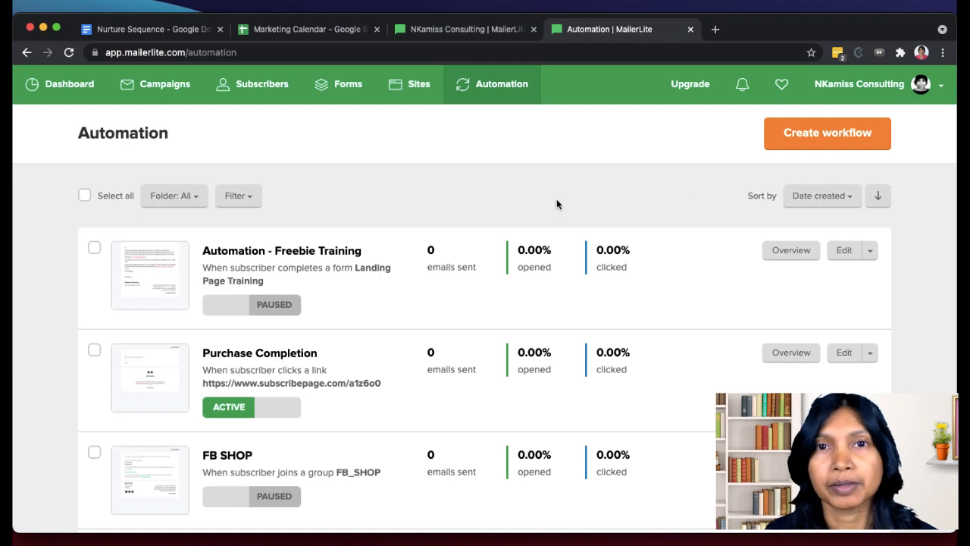
click(443, 34)
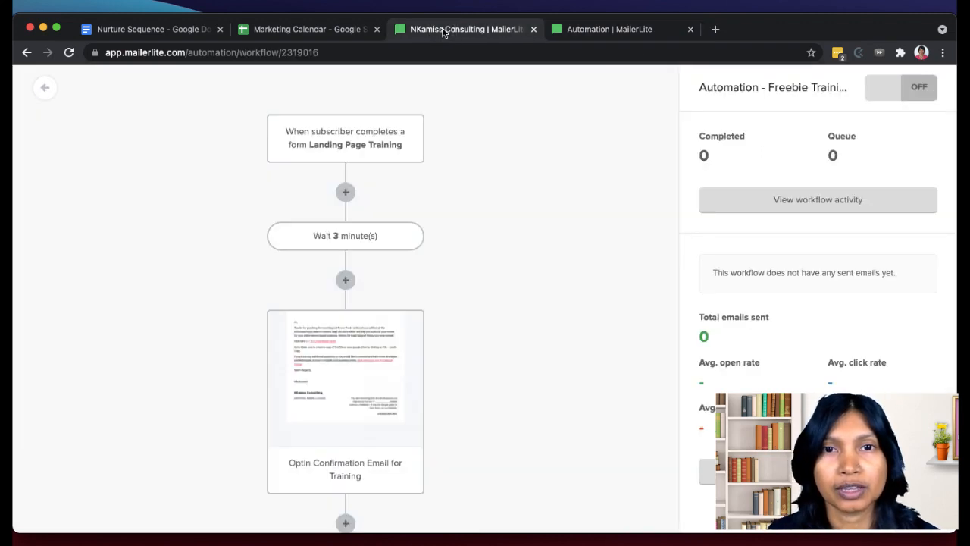
click(645, 33)
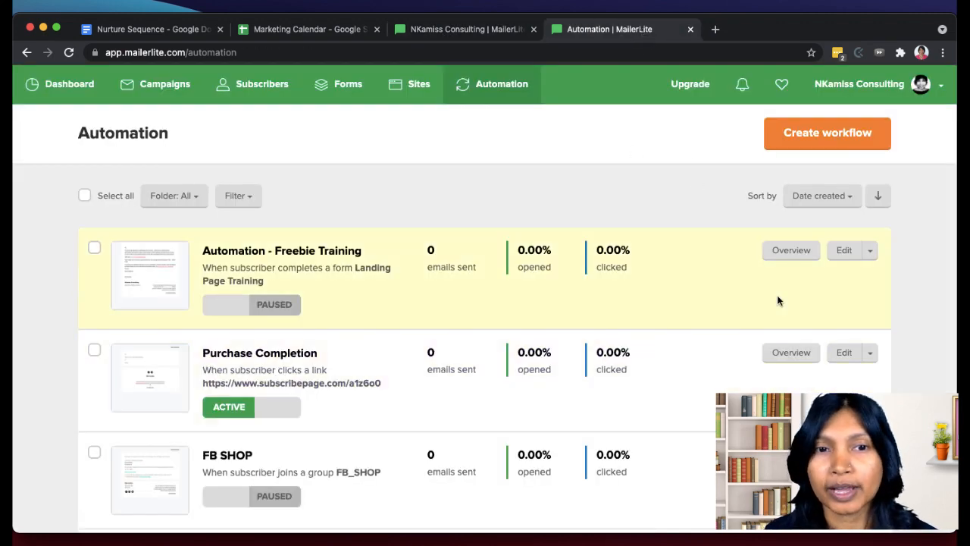
click(801, 199)
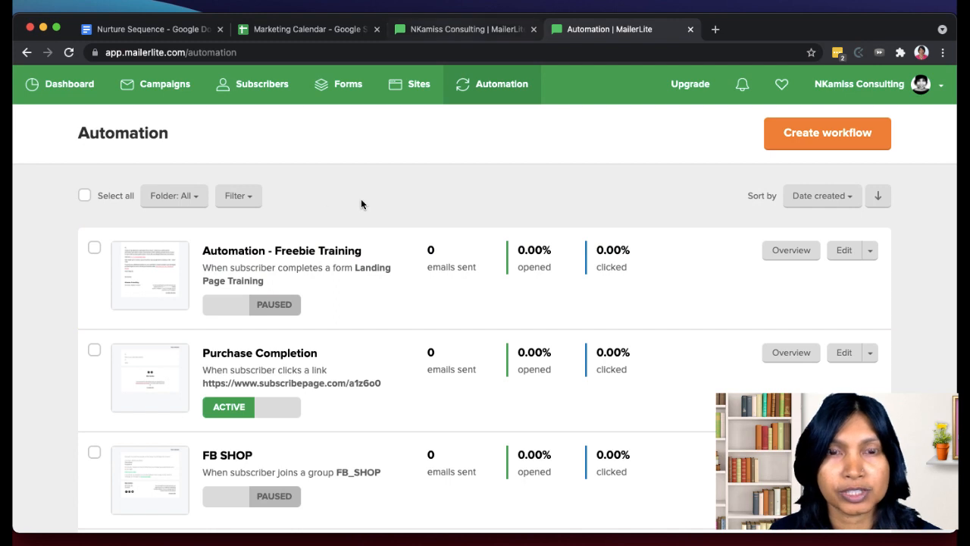
click(270, 311)
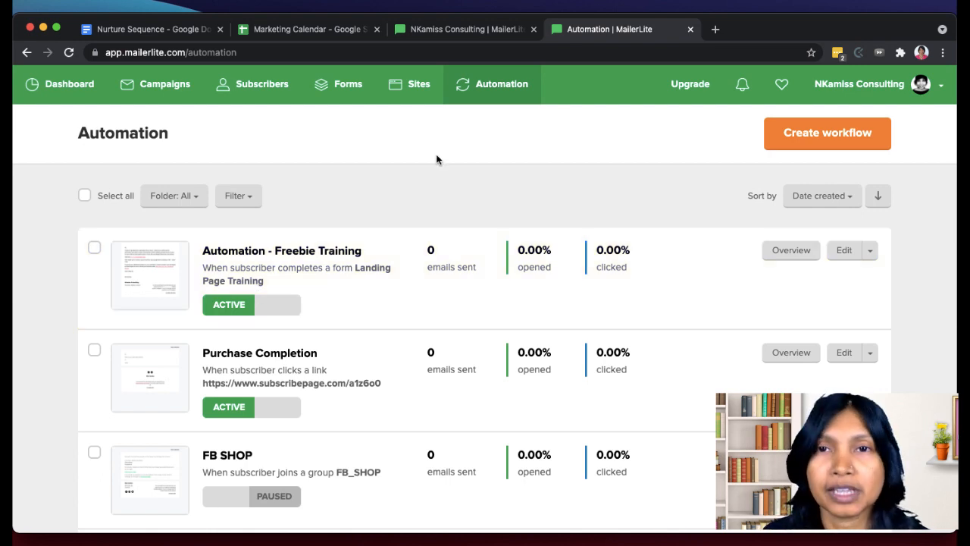
- Revisit the Freebie Training workflow's steps and create a new workflow from the automation list
click(486, 35)
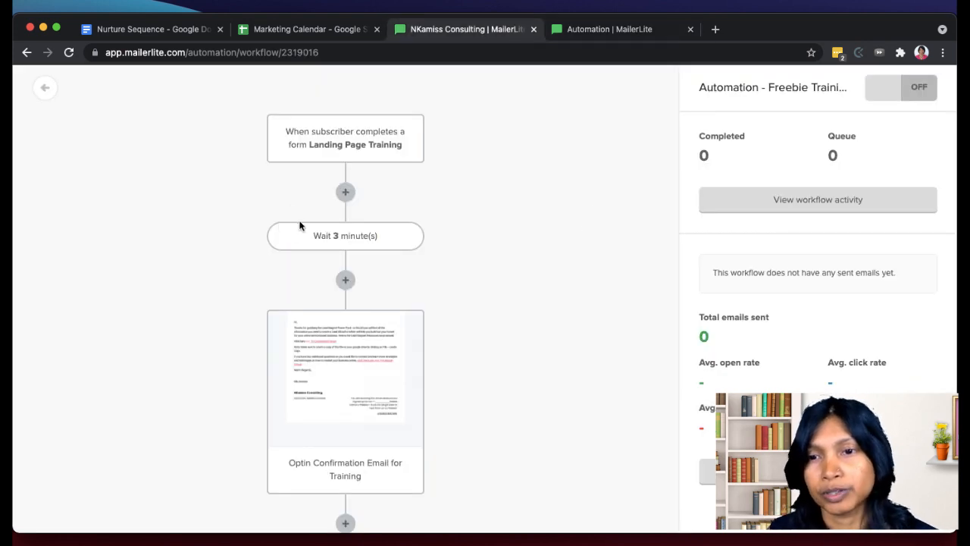
click(598, 34)
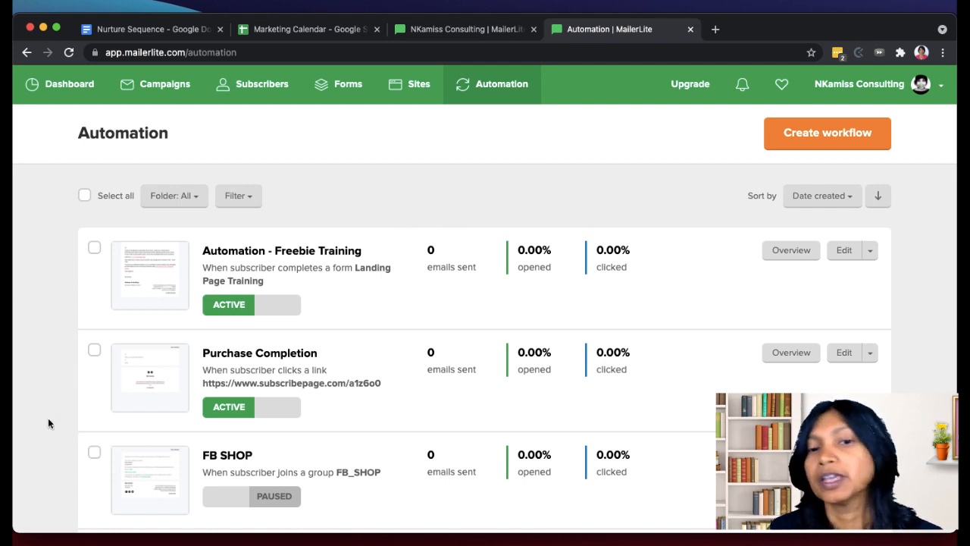
click(834, 258)
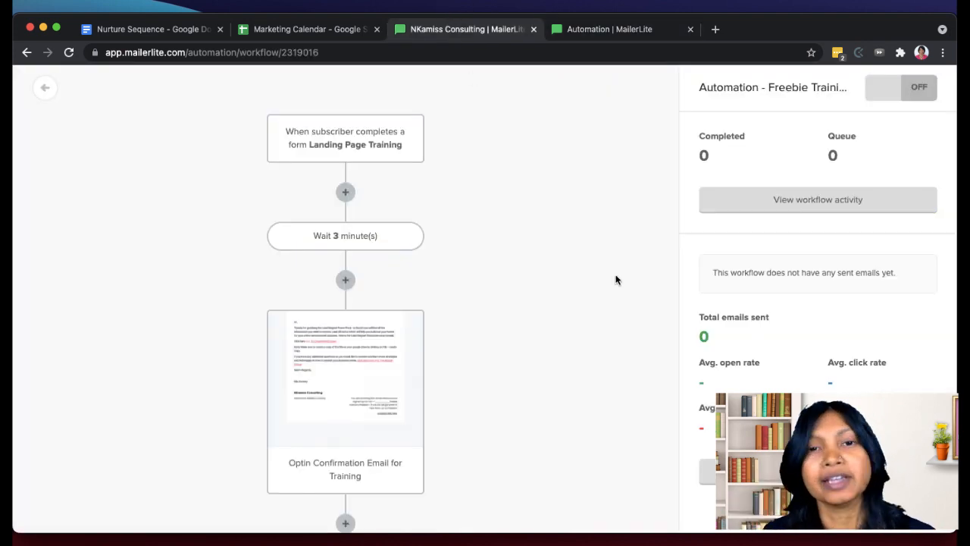
scroll(616, 279, down, 3)
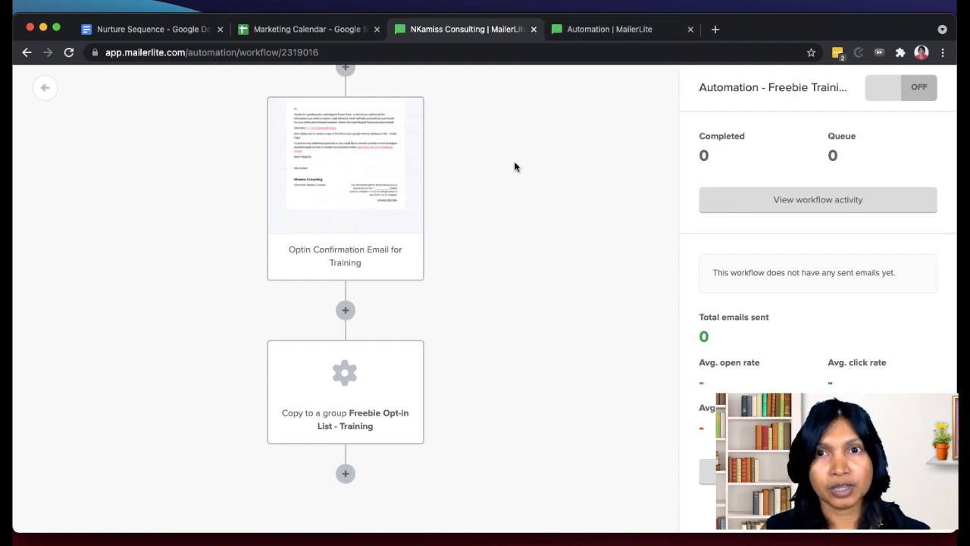
click(638, 32)
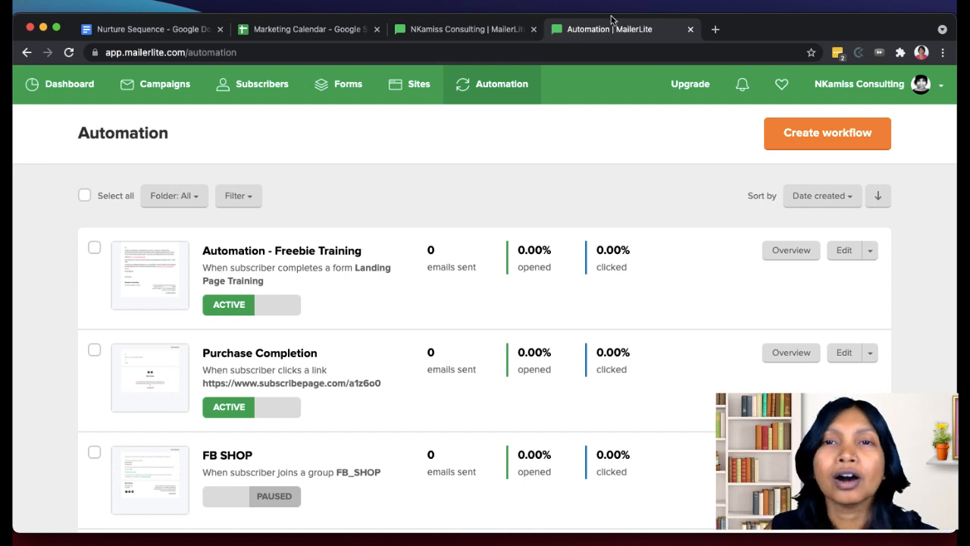
click(795, 133)
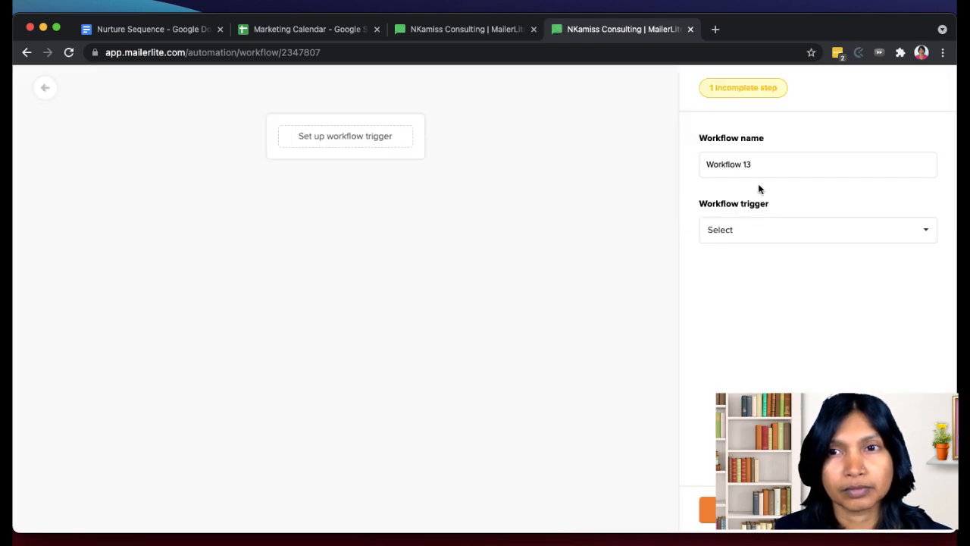
- Name the new workflow "Nurture Sequence - Training"
triple_click(765, 164)
text(Nu)
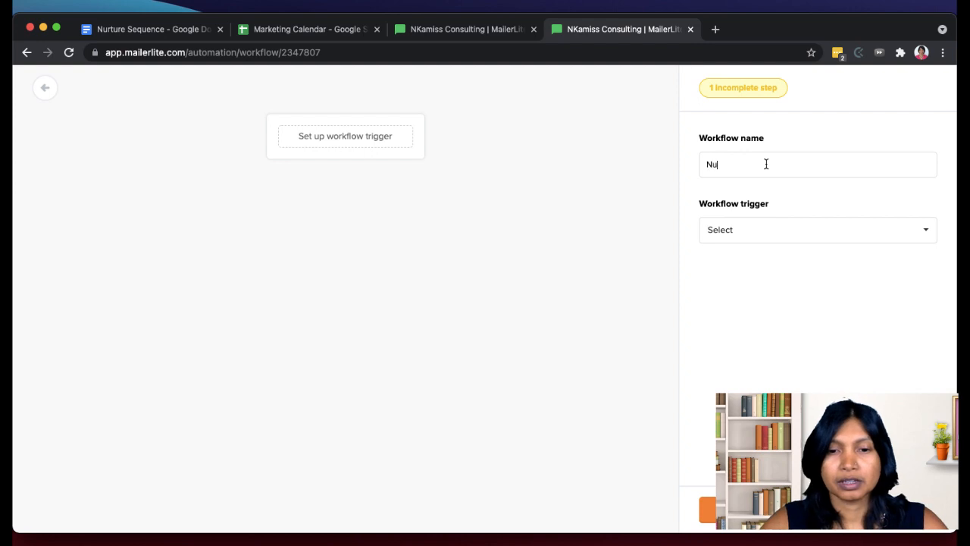
text(rture Sequence =-)
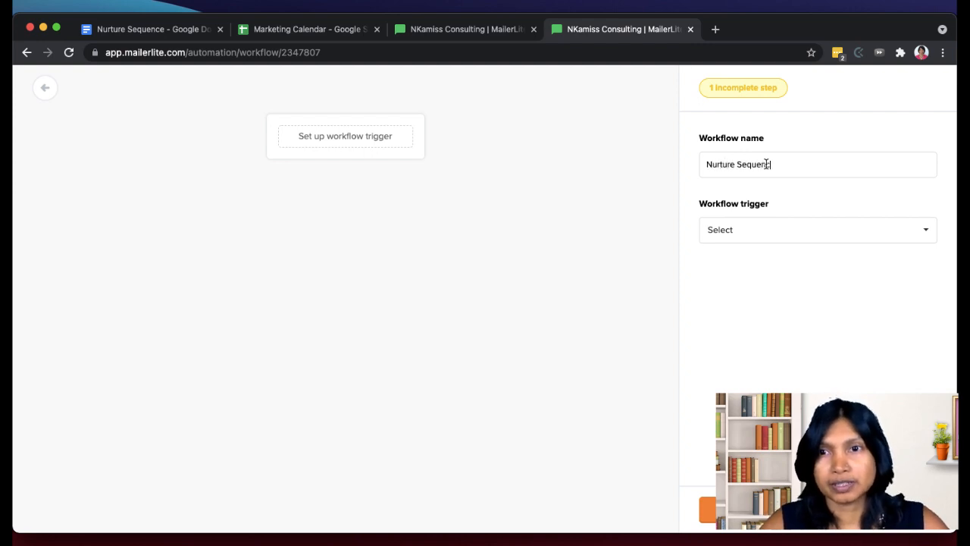
key(BackSpace)
key(BackSpace)
text(- Training)
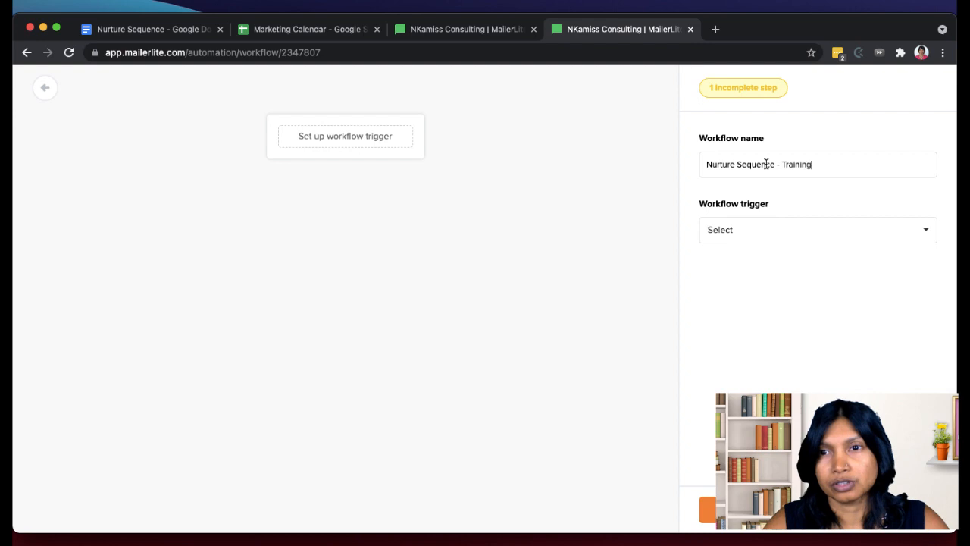
- Set the workflow trigger to When subscriber joins a group with the group Freebie Opt-in List - Training, repeat option off, and save it
click(832, 229)
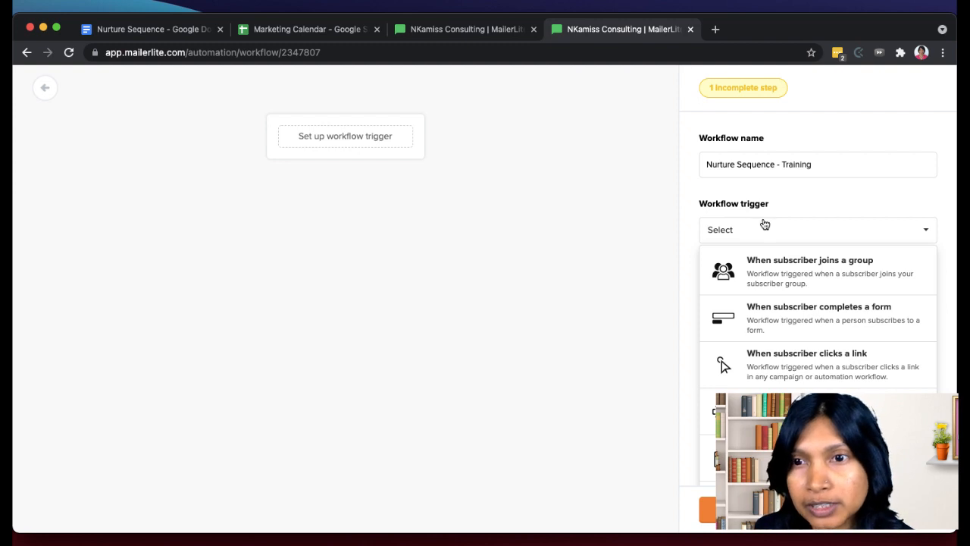
click(788, 273)
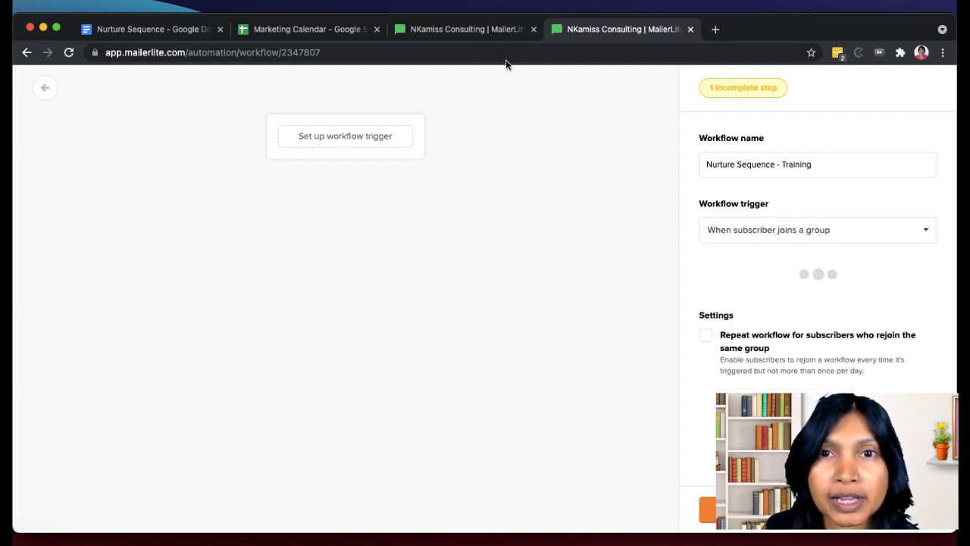
click(479, 32)
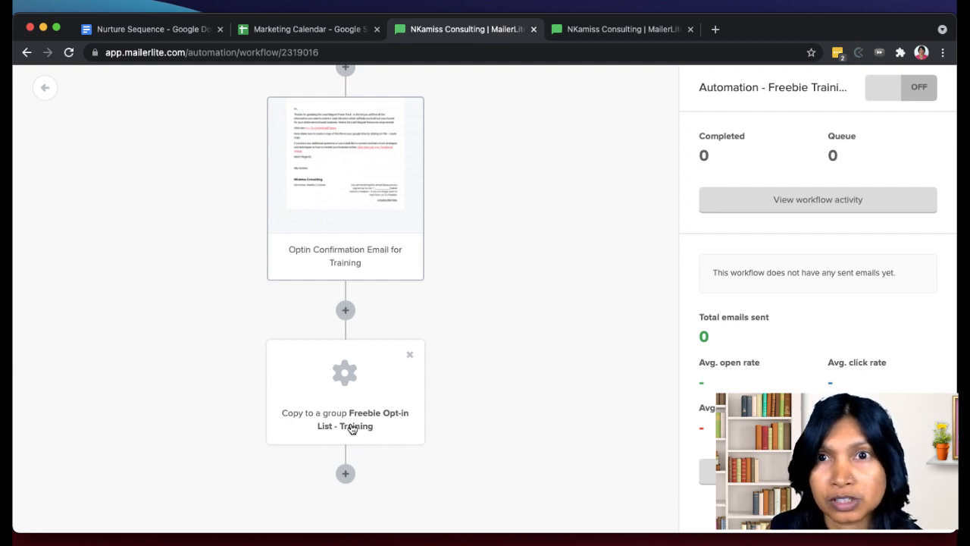
click(588, 32)
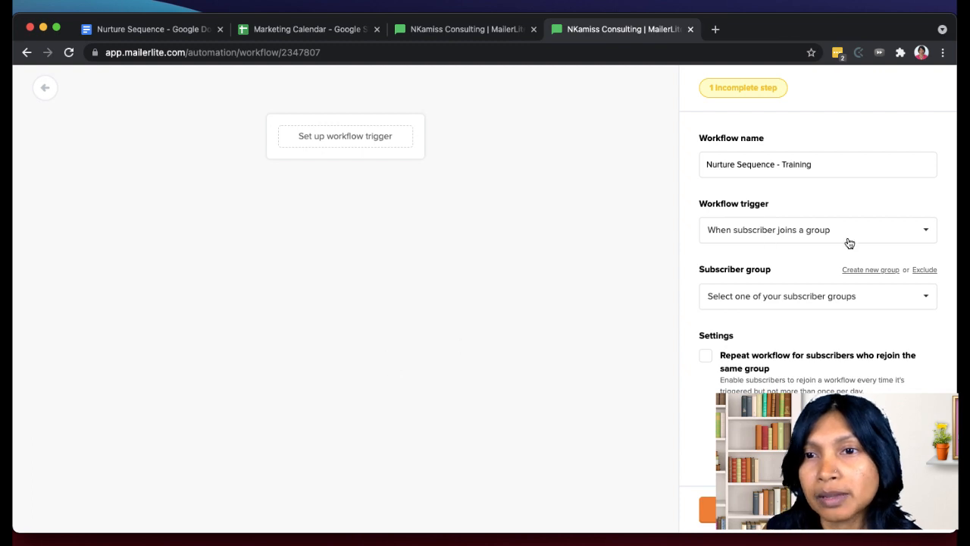
click(830, 301)
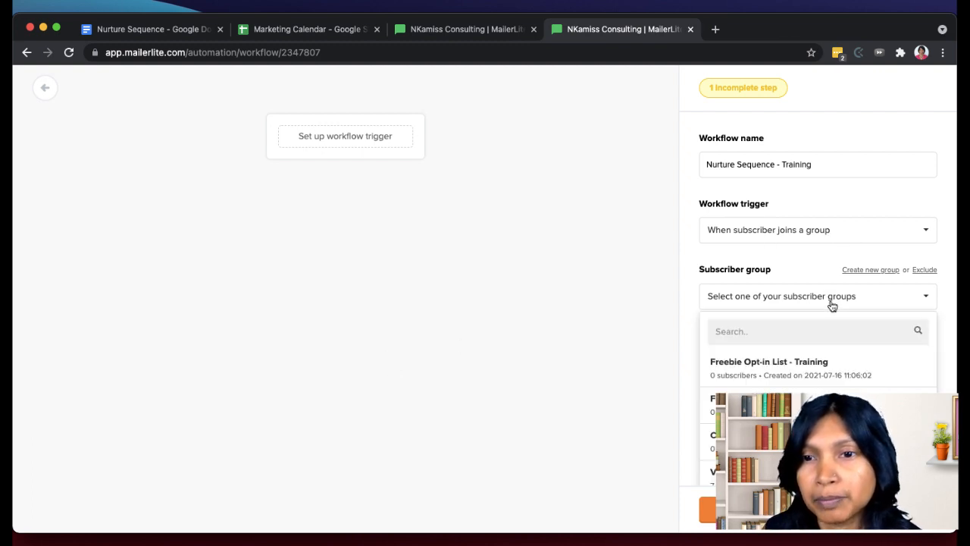
click(766, 373)
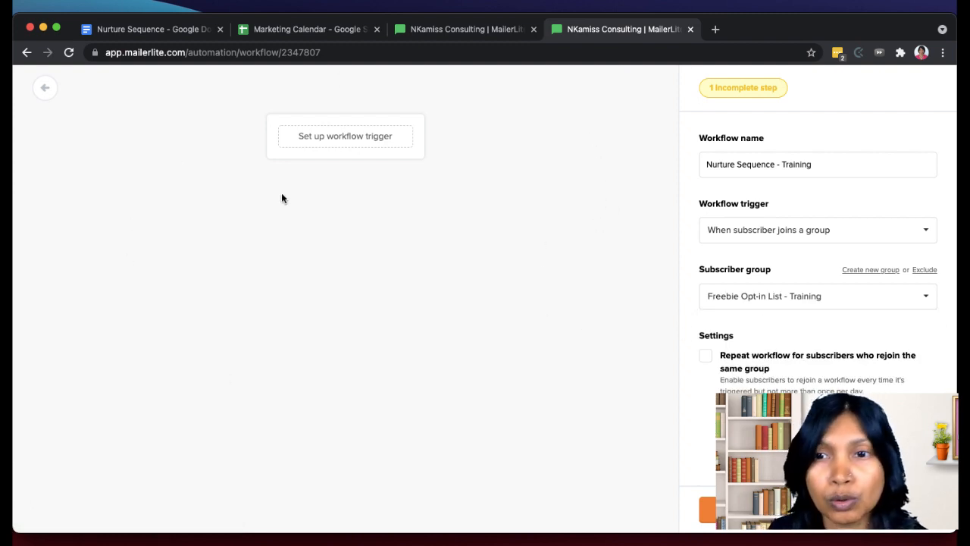
click(706, 356)
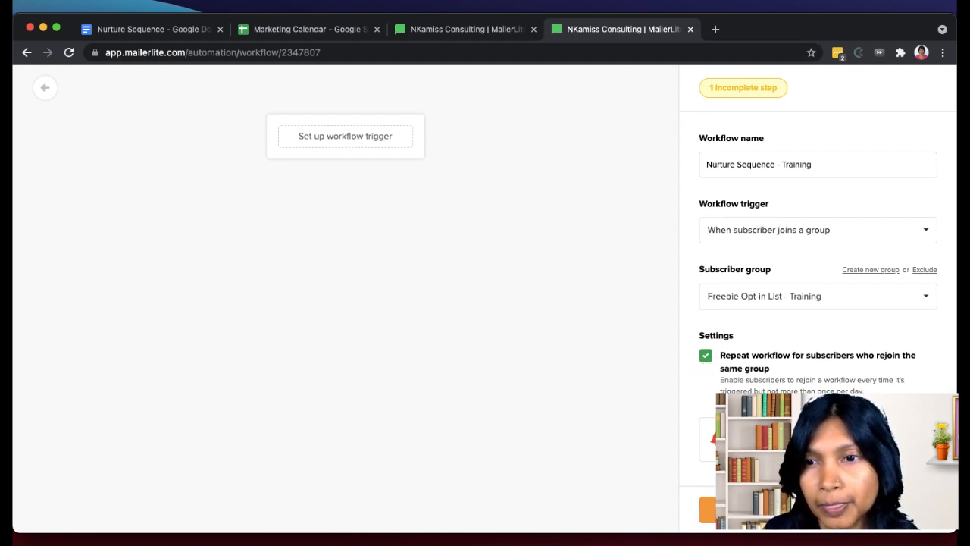
click(705, 356)
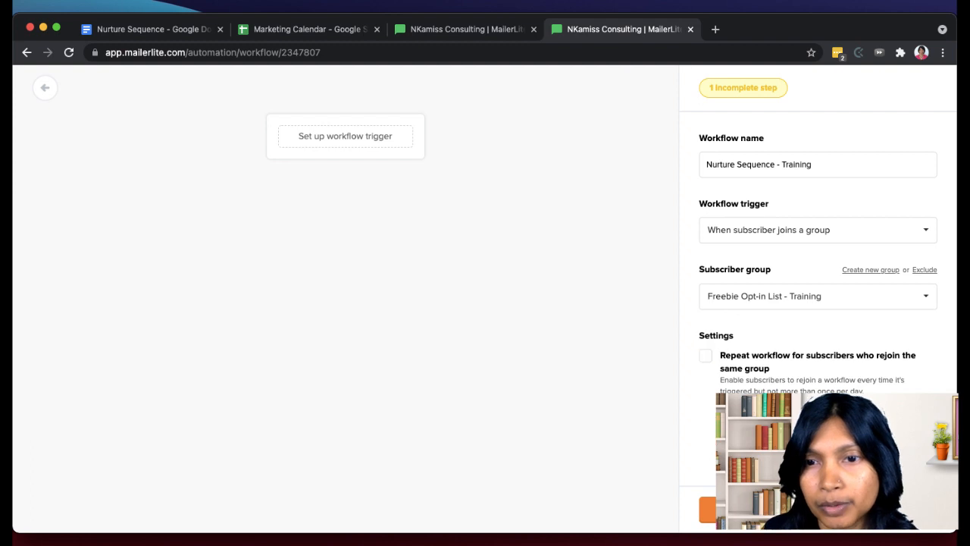
click(737, 509)
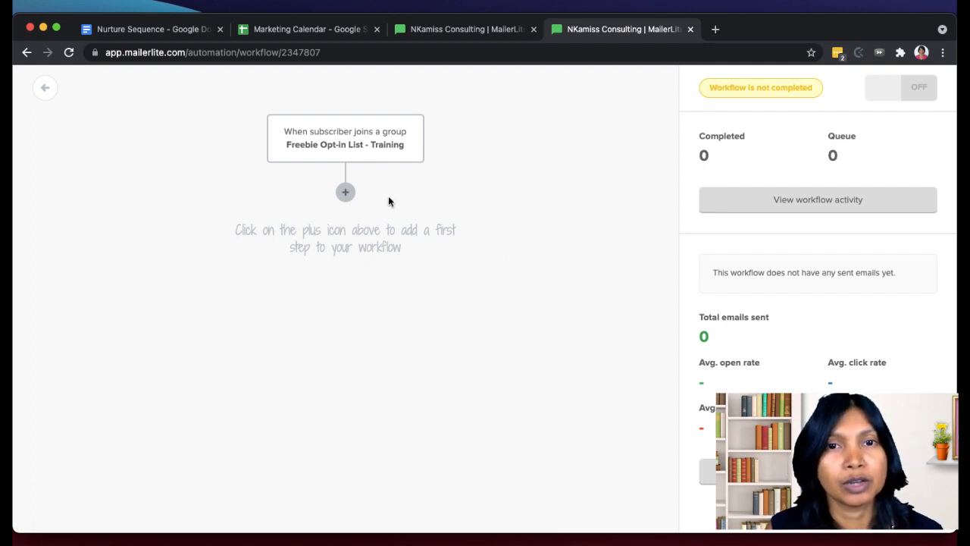
- Review the steps of the Freebie Training workflow, and add and save a 1-day delay after the nurture workflow's trigger
click(345, 193)
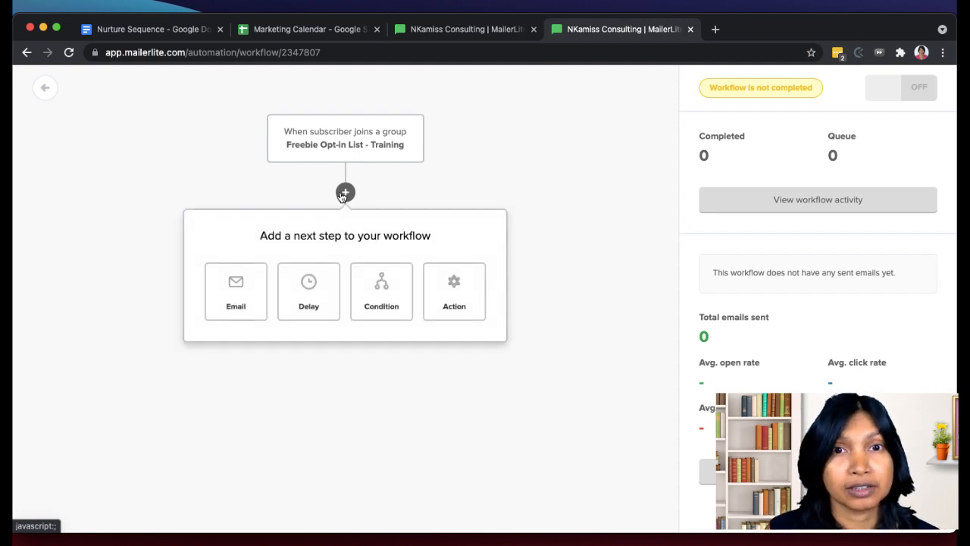
click(476, 30)
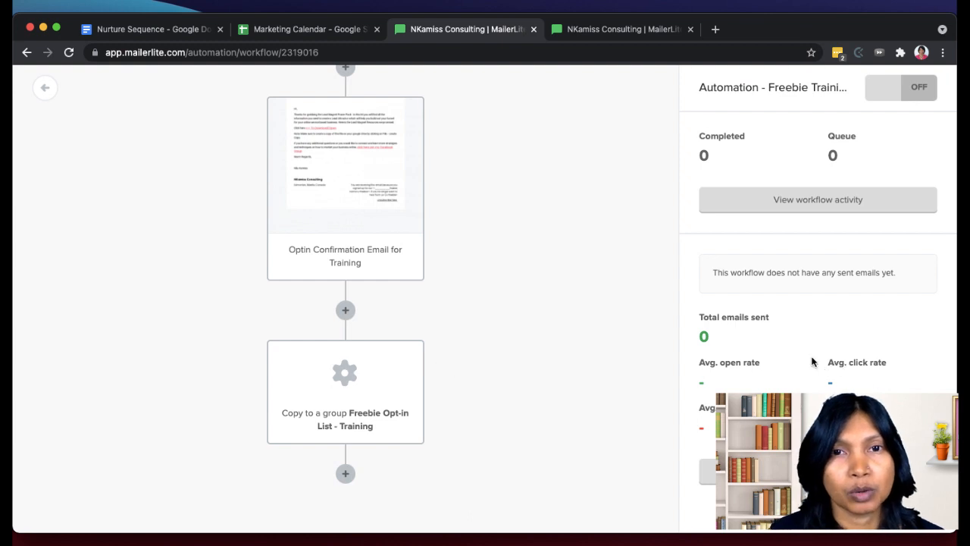
scroll(421, 163, up, 2)
scroll(421, 163, up, 2)
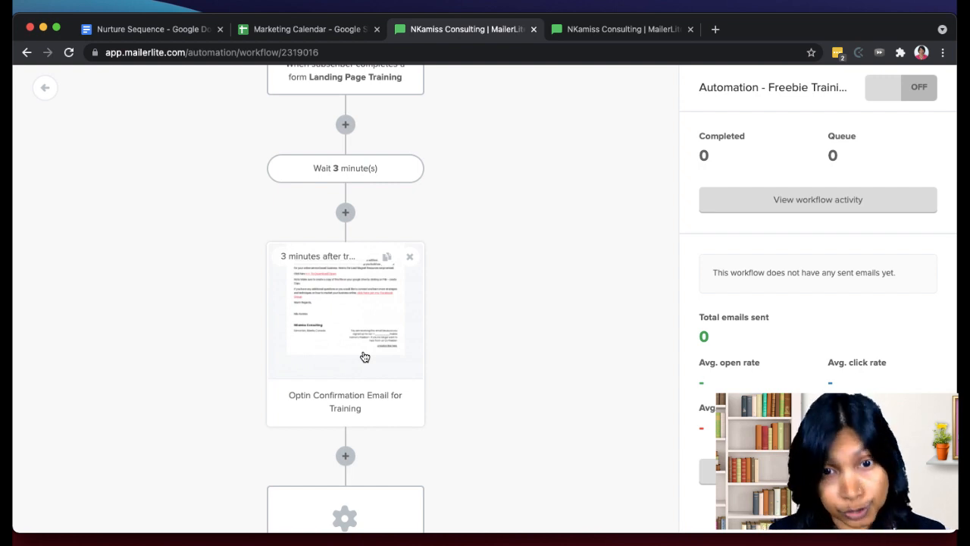
scroll(365, 357, down, 2)
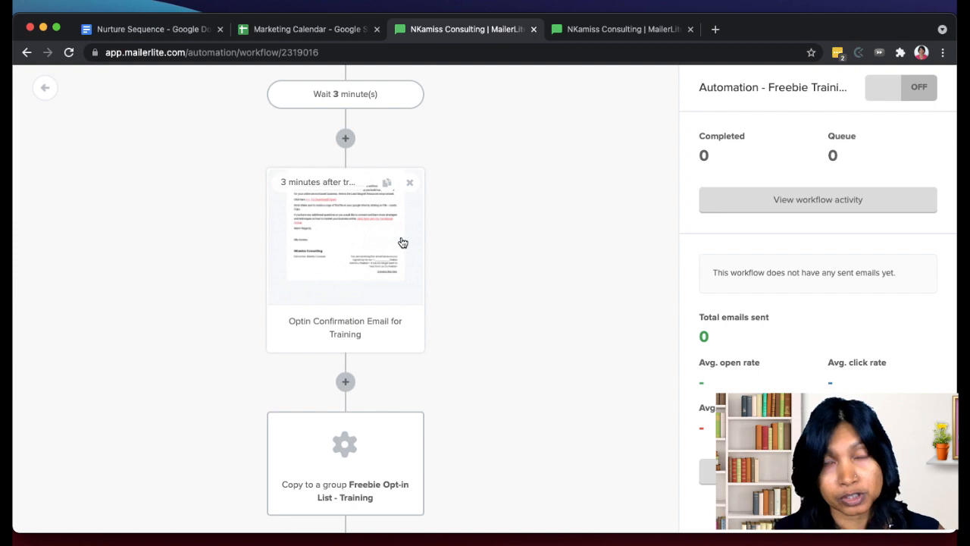
click(641, 30)
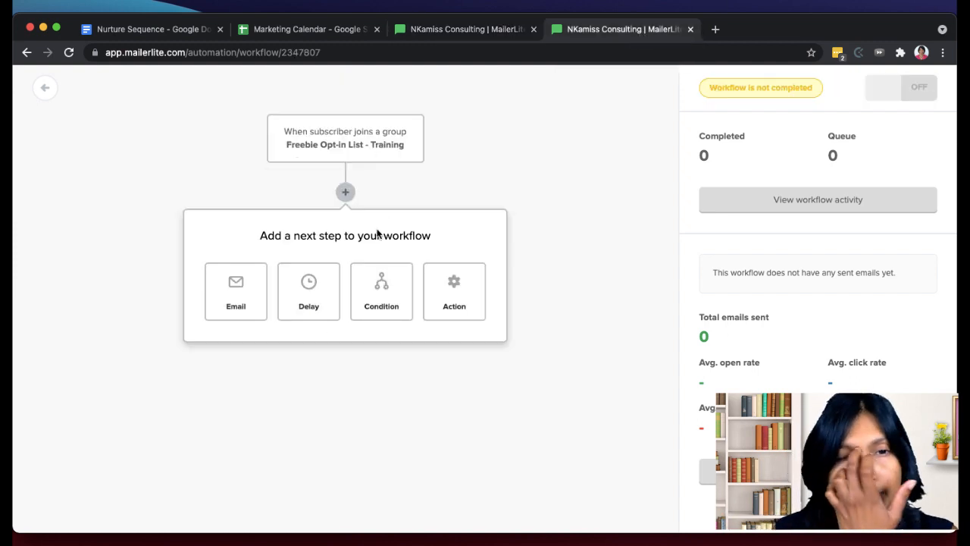
click(317, 302)
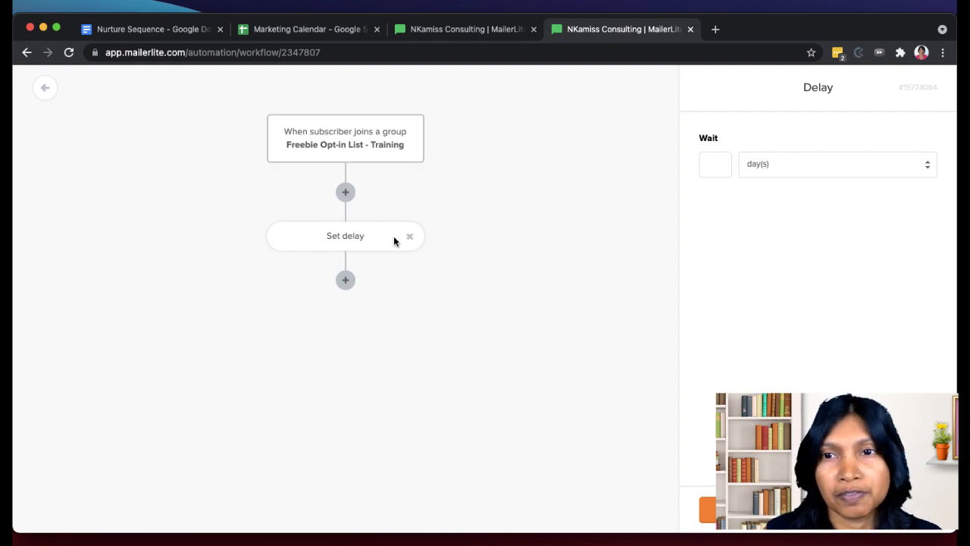
click(773, 159)
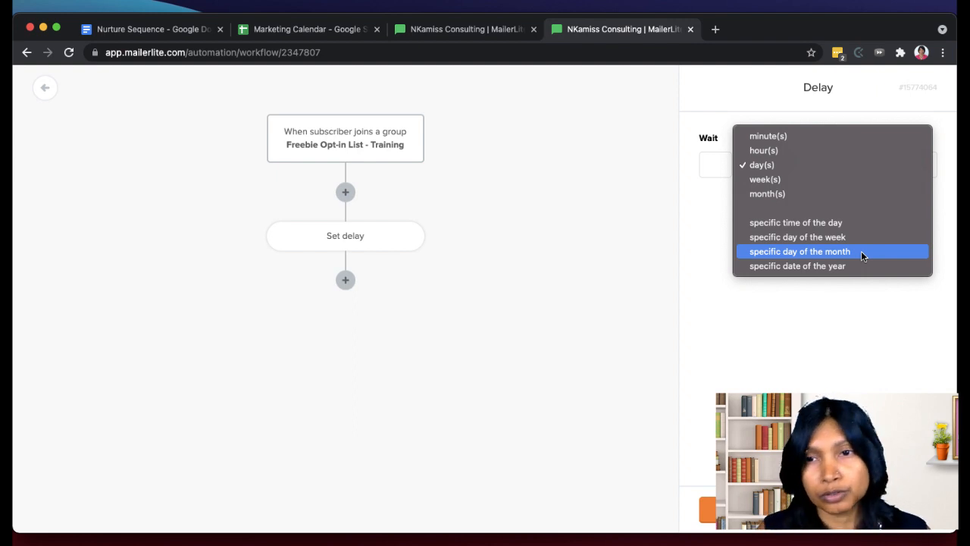
click(713, 156)
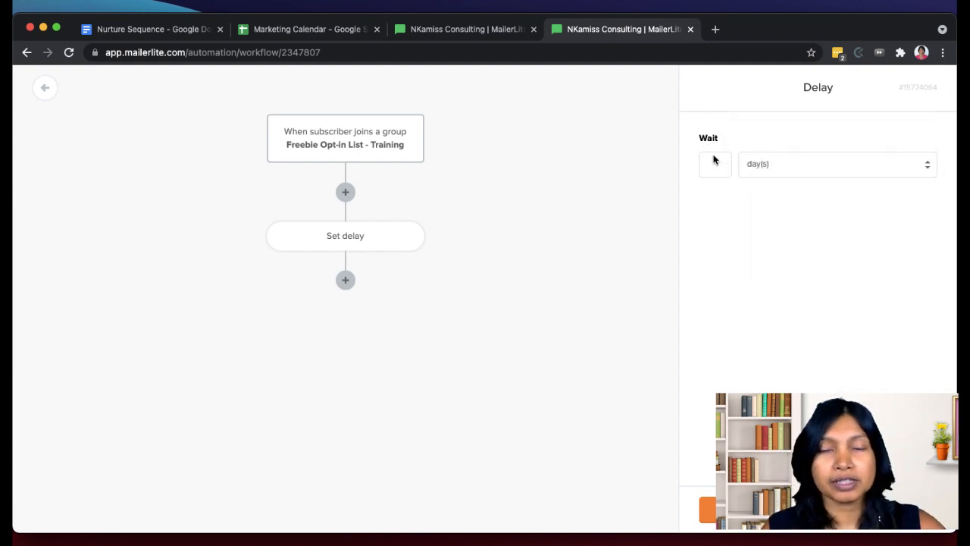
text(1)
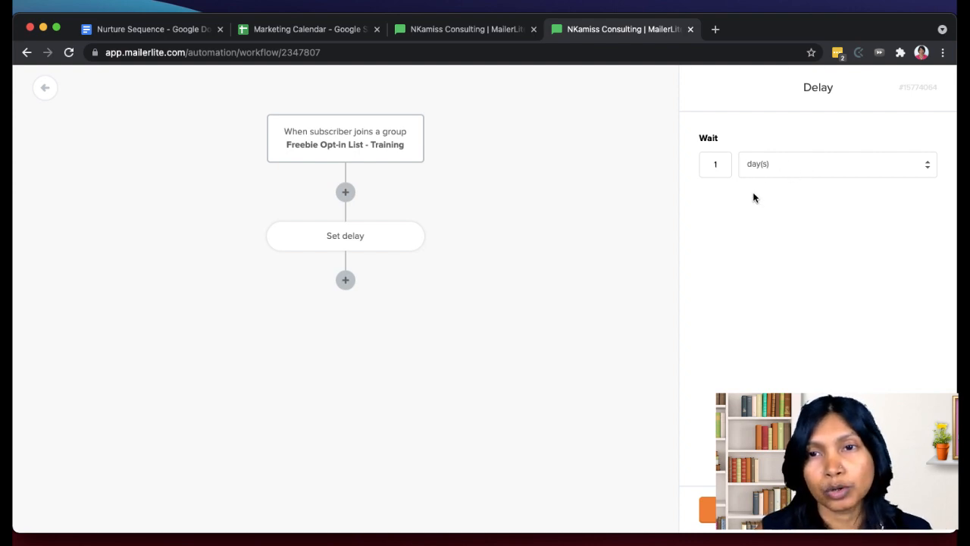
click(758, 357)
click(326, 343)
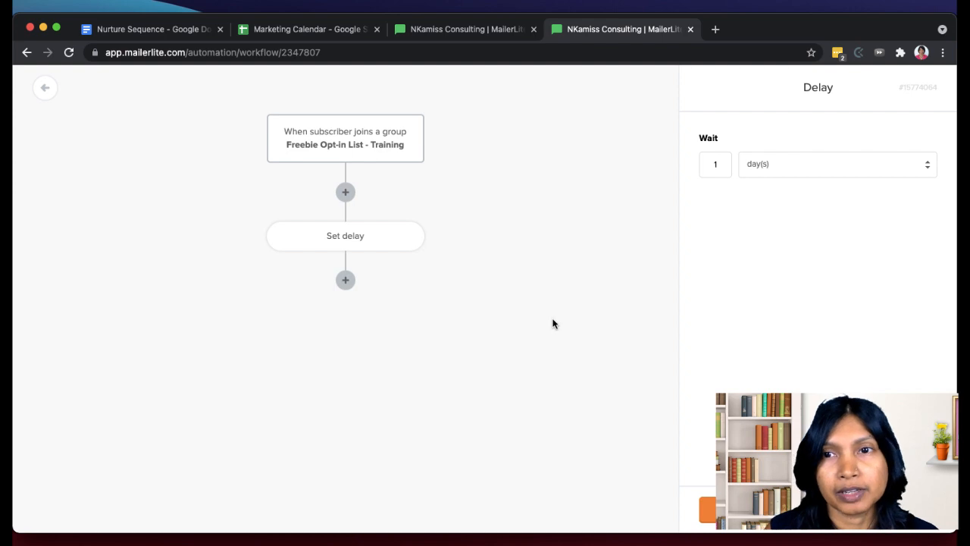
click(708, 510)
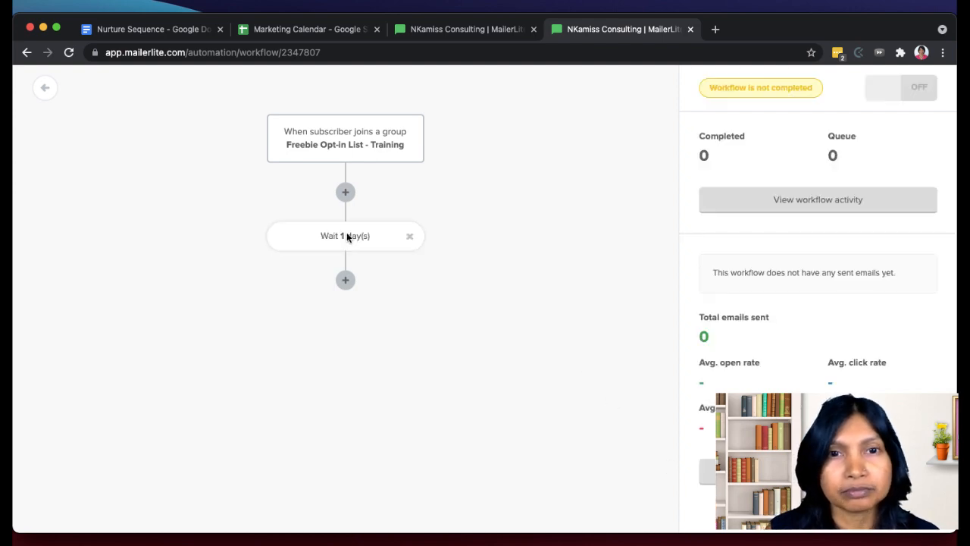
- Add an email step after the 1-day delay
click(346, 280)
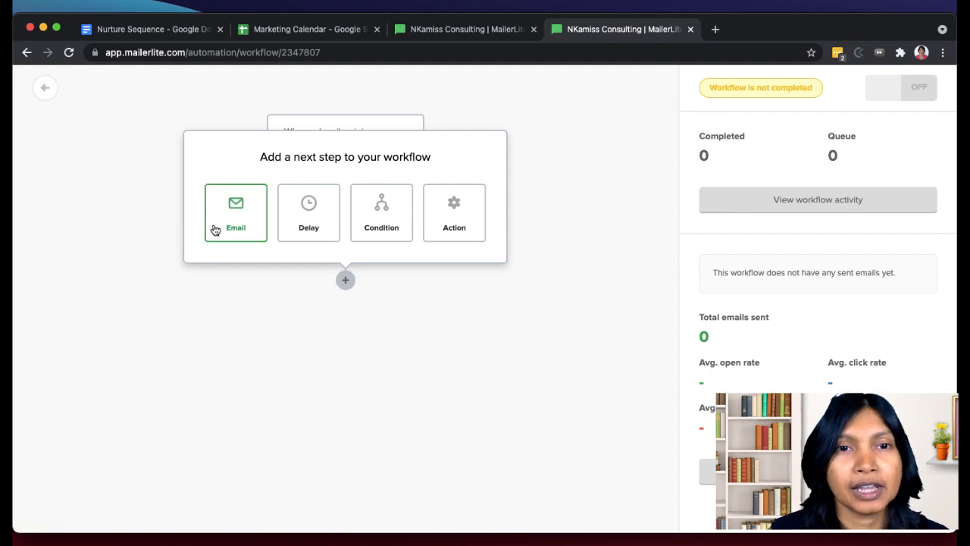
click(215, 230)
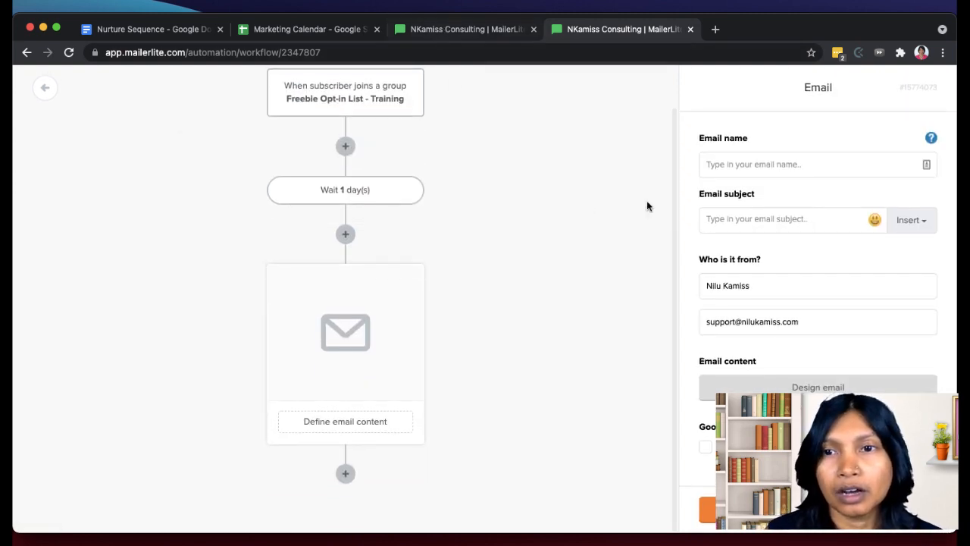
- Switch to the Nurture Sequence document in Google Docs, read through the first email's draft and Email 2, and return to the MailerLite workflow
click(120, 30)
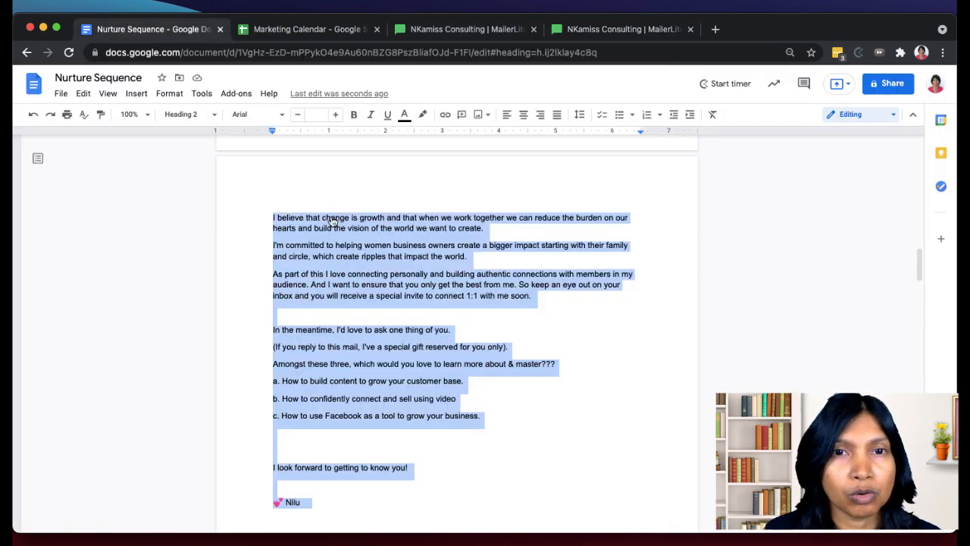
scroll(332, 220, up, 15)
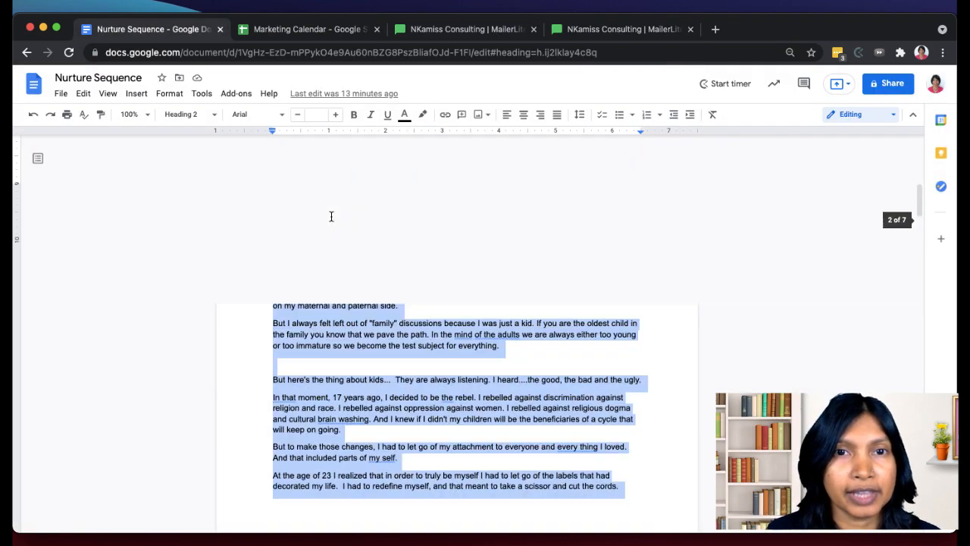
scroll(332, 217, up, 3)
scroll(331, 217, down, 15)
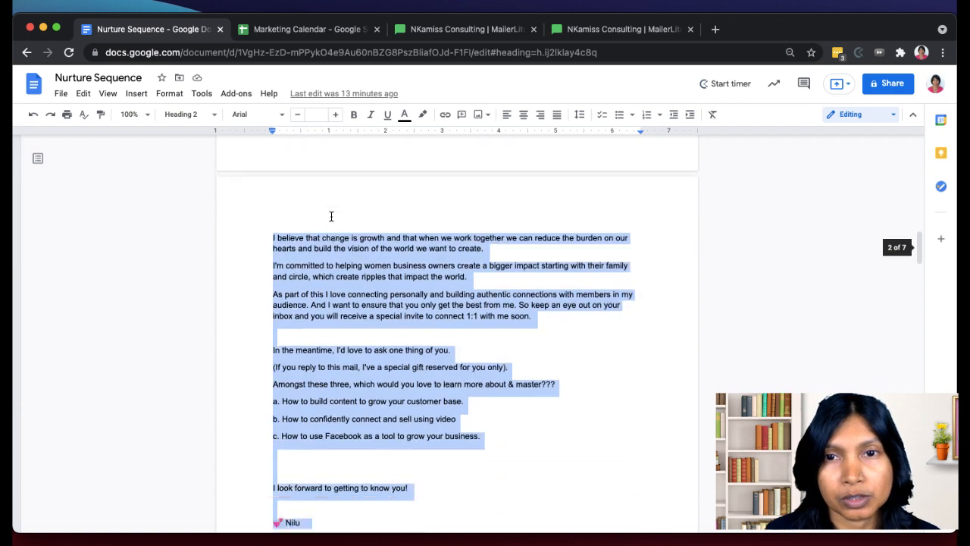
scroll(332, 217, down, 5)
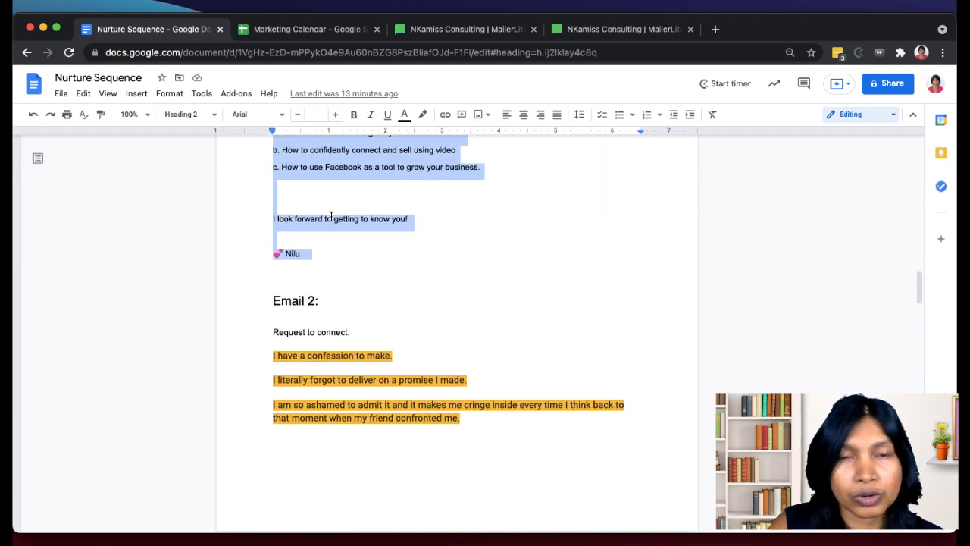
scroll(379, 206, up, 3)
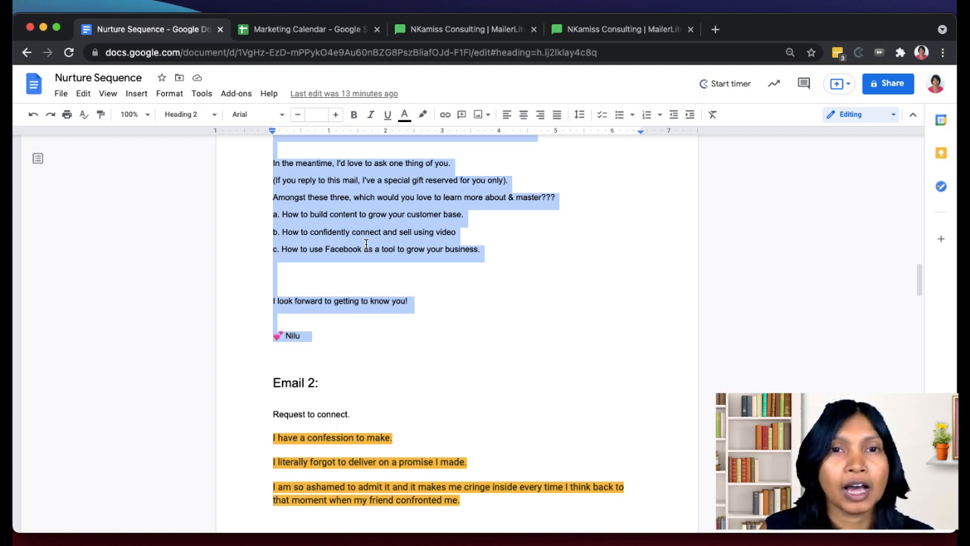
scroll(366, 244, up, 1)
scroll(366, 244, down, 1)
scroll(260, 174, up, 1)
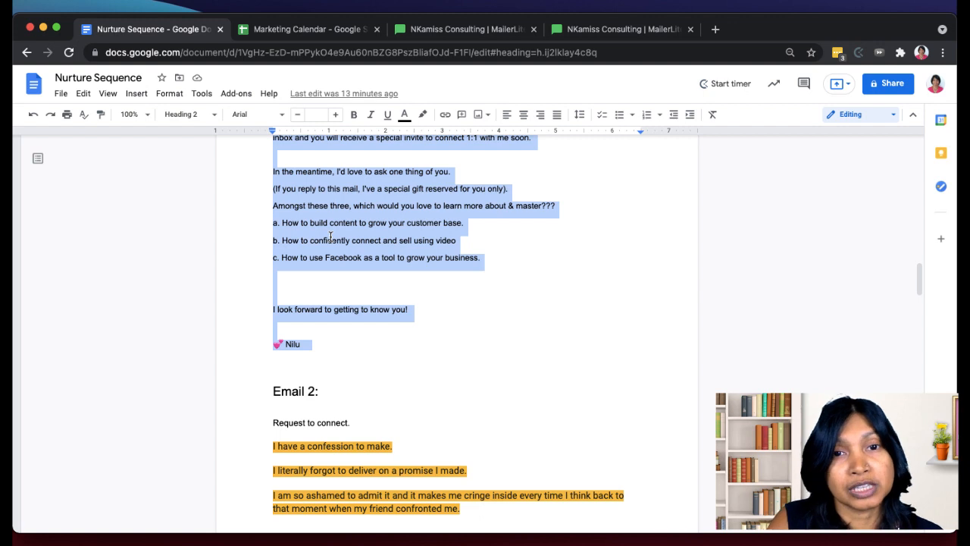
click(574, 34)
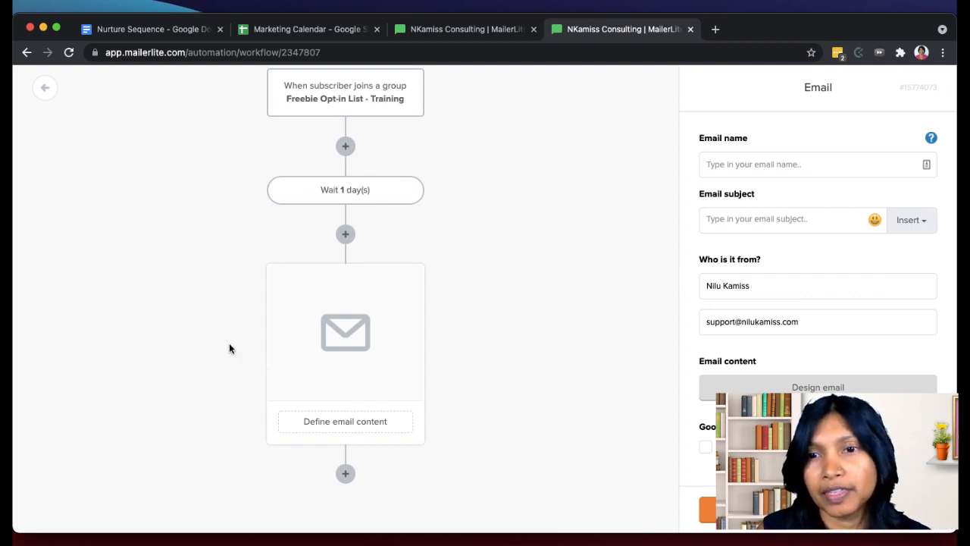
click(737, 168)
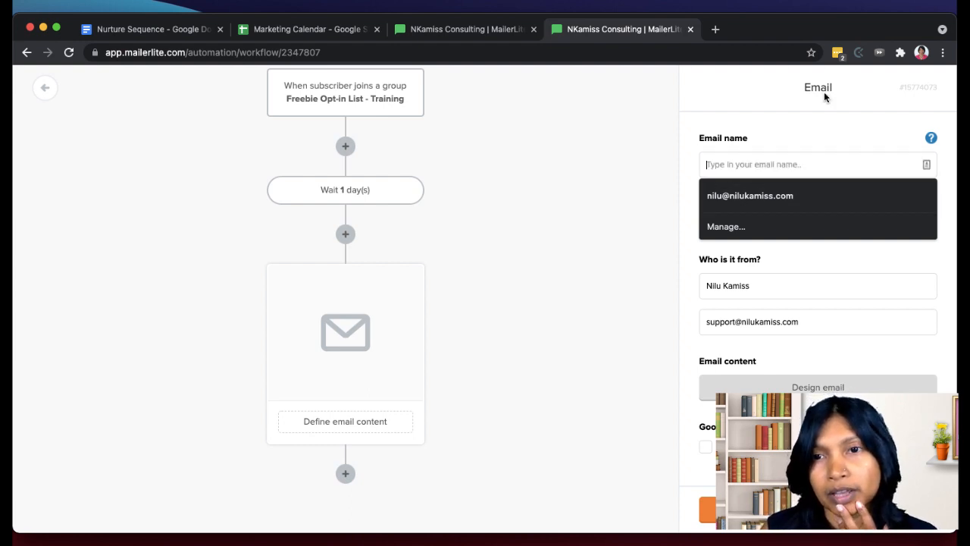
click(790, 197)
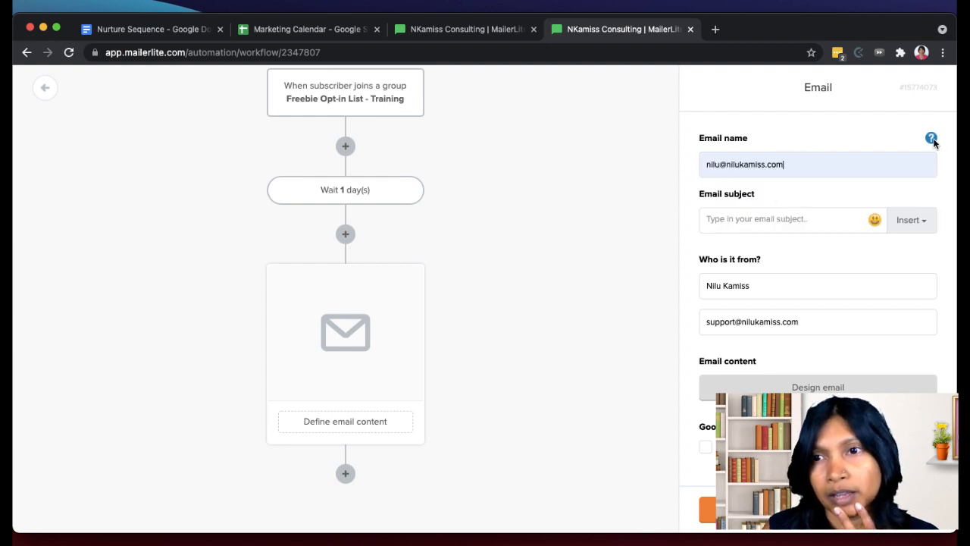
mouse_move(933, 141)
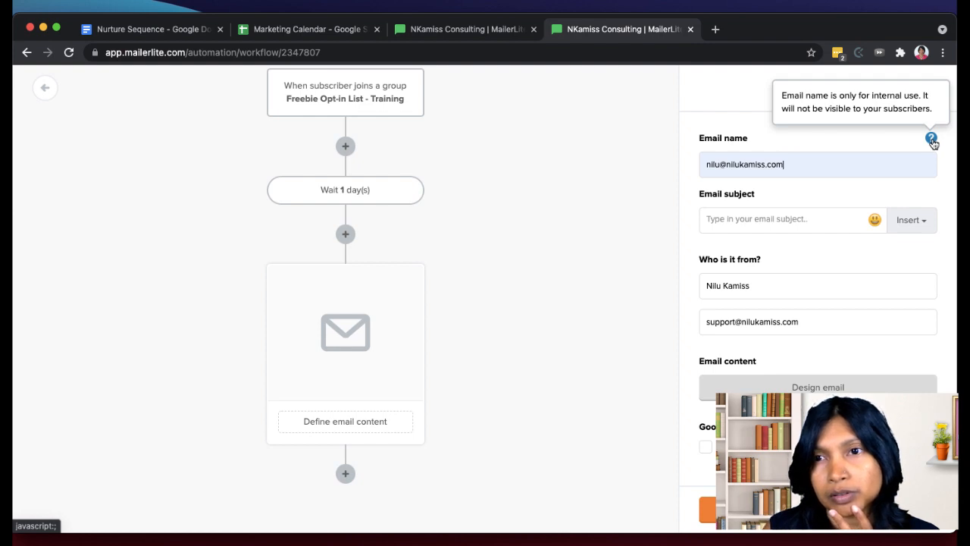
click(746, 221)
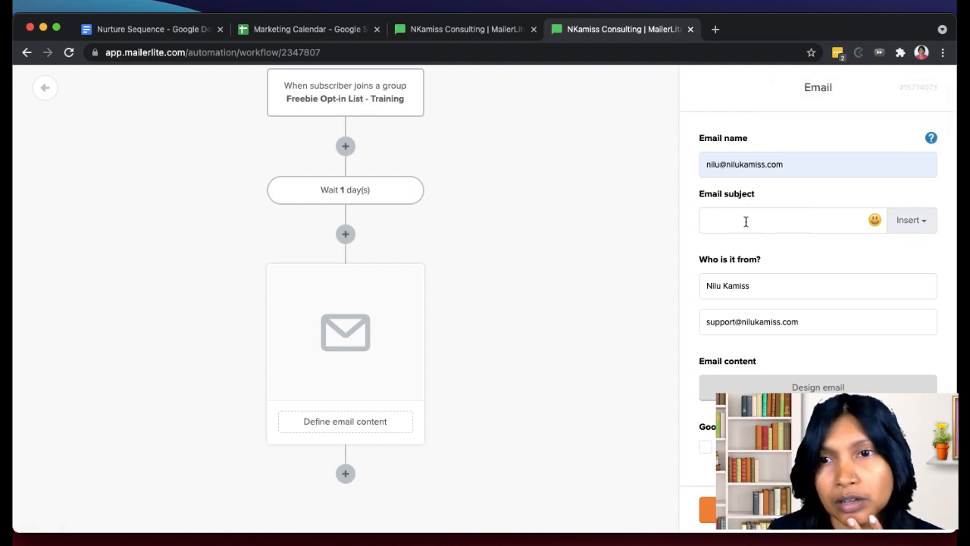
click(788, 165)
key(super+a)
key(BackSpace)
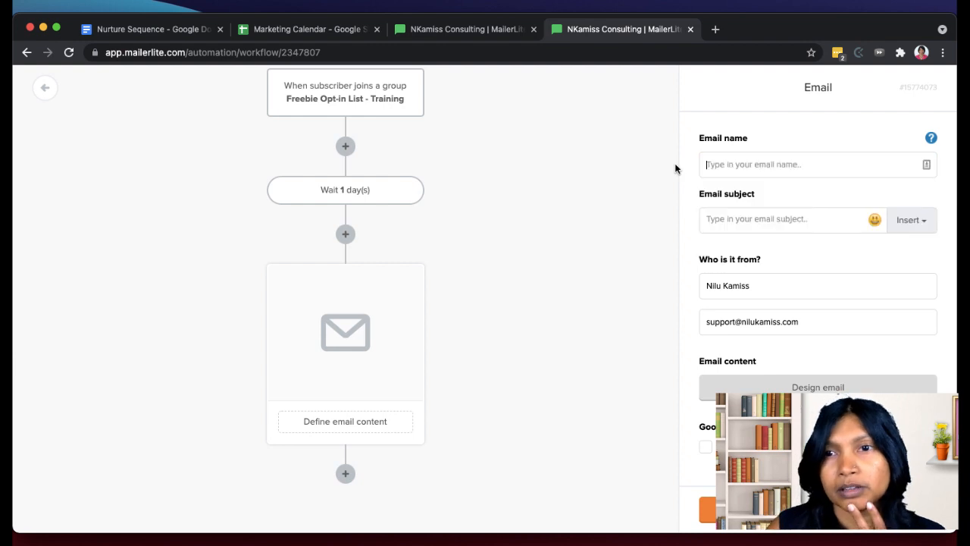
key(super+v)
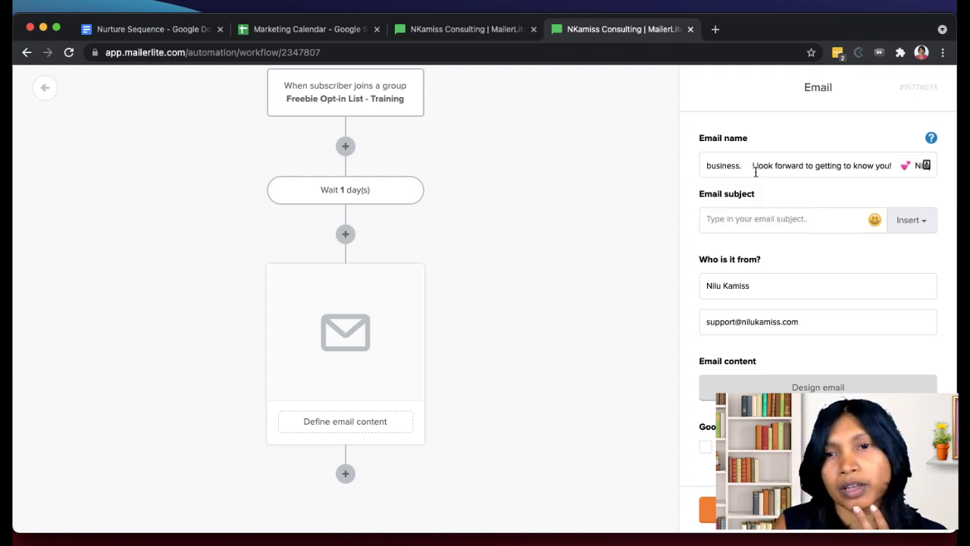
key(super+z)
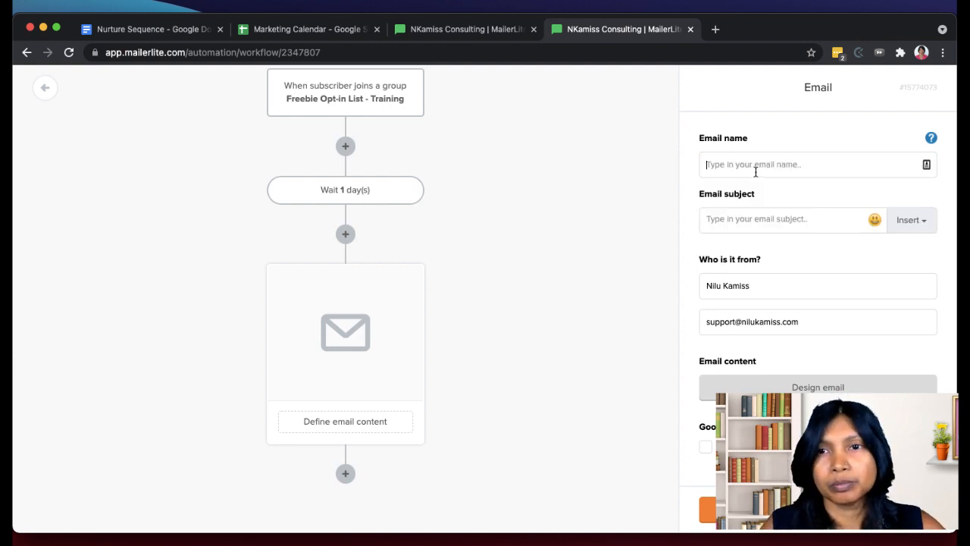
- Fill the email name with the saved email address, and look up Email 1's title line in the Nurture Sequence document in Google Docs
click(756, 164)
click(747, 195)
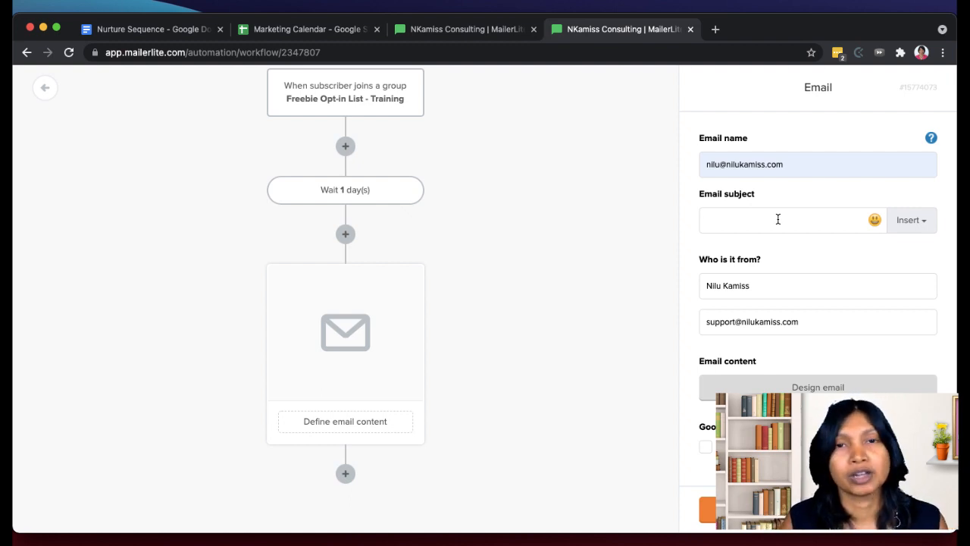
click(184, 34)
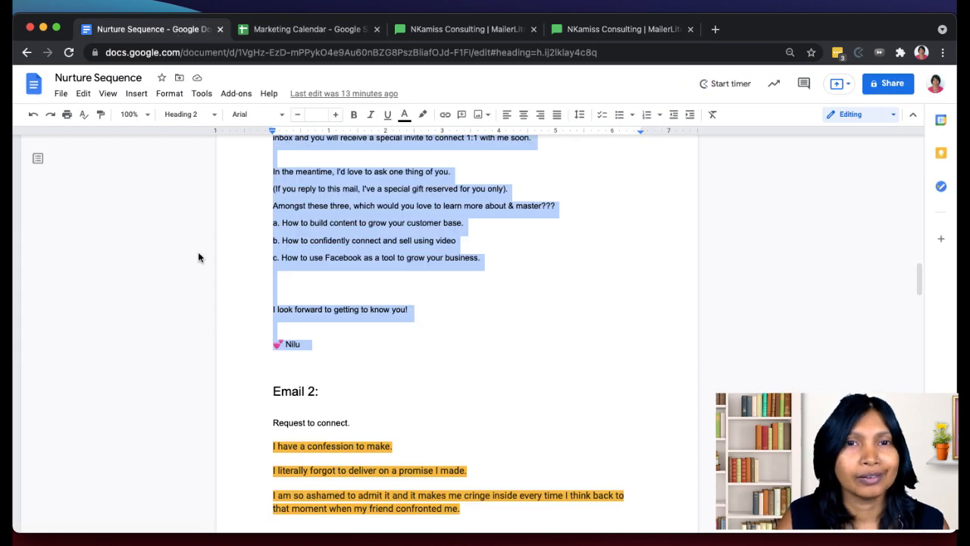
scroll(436, 199, up, 20)
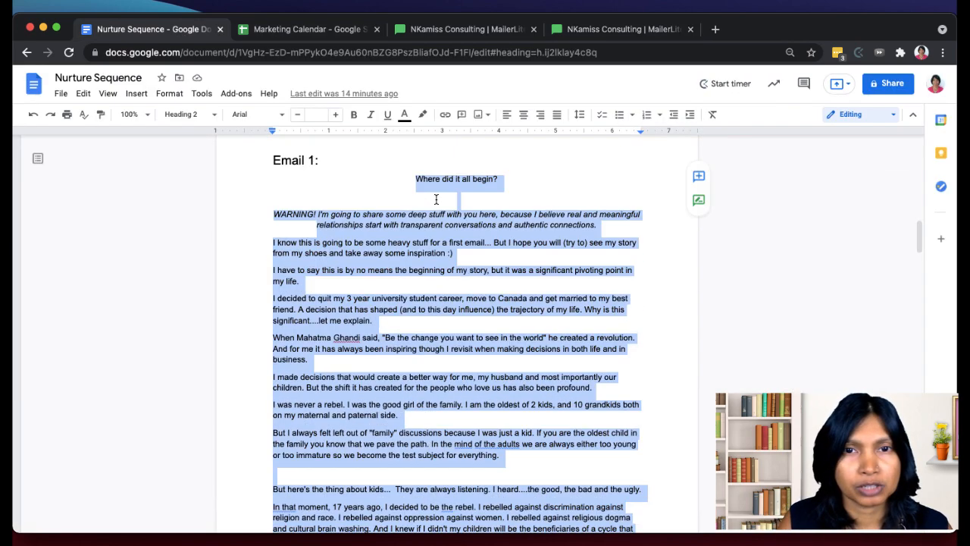
scroll(436, 199, down, 1)
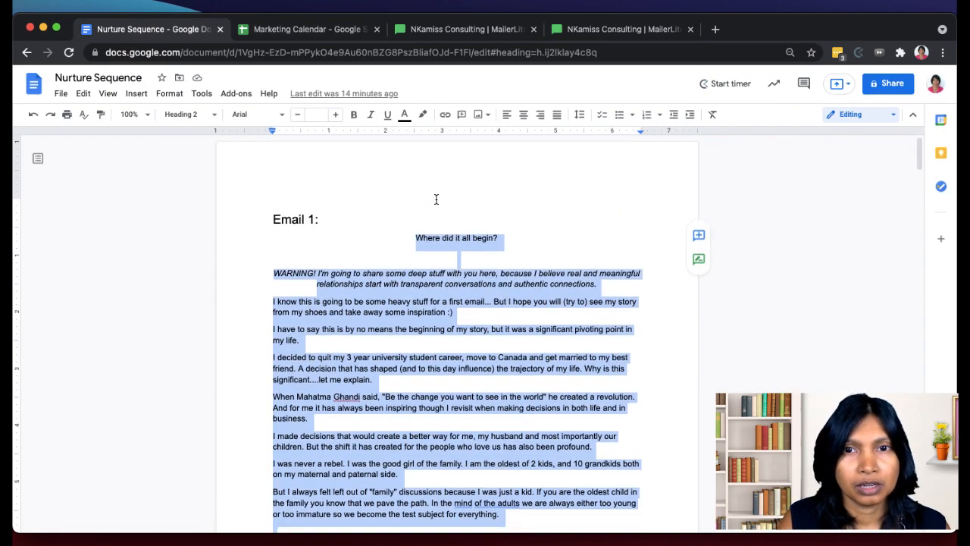
scroll(436, 199, down, 1)
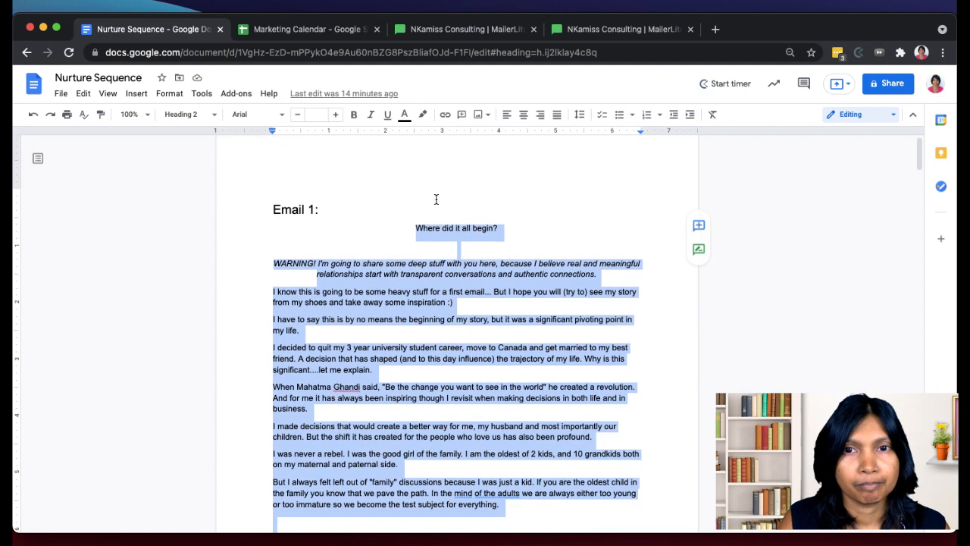
click(518, 229)
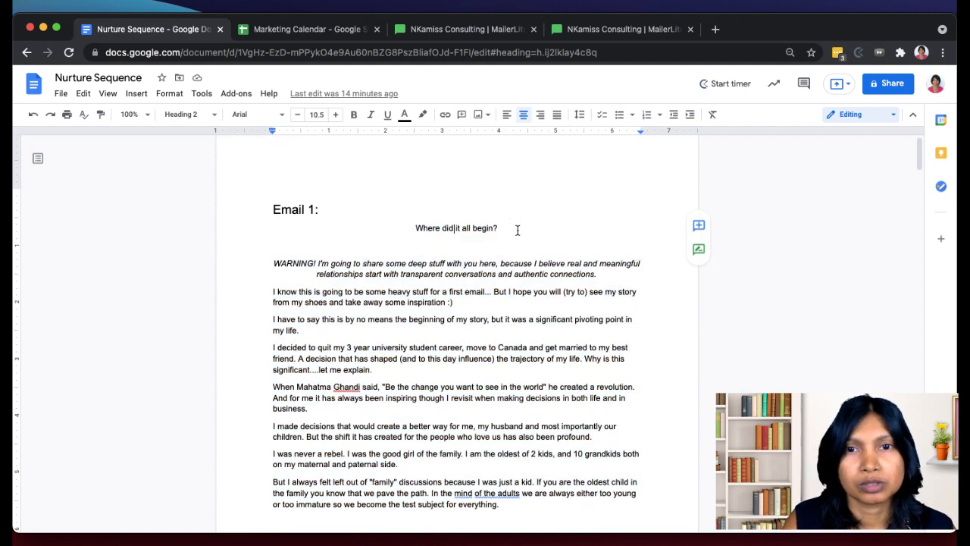
drag(401, 229, 401, 222)
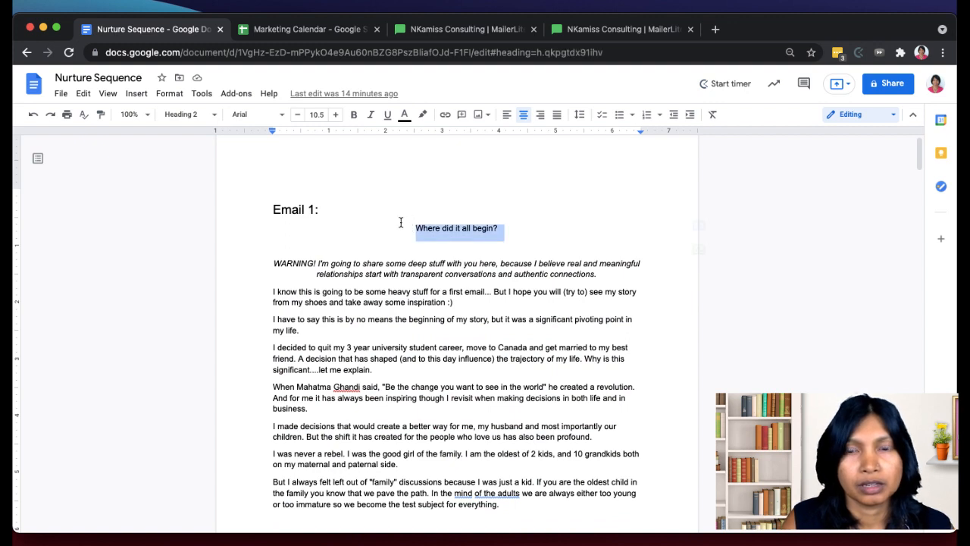
- Return to the MailerLite workflow and set the email subject to "Where did it all begin??"
click(593, 30)
key(Tab)
text(Whe)
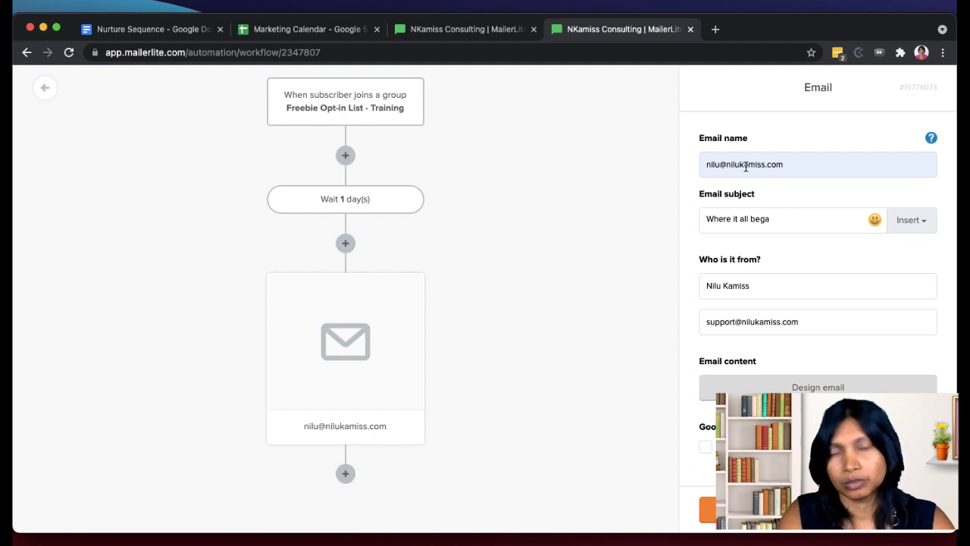
key(BackSpace)
key(BackSpace)
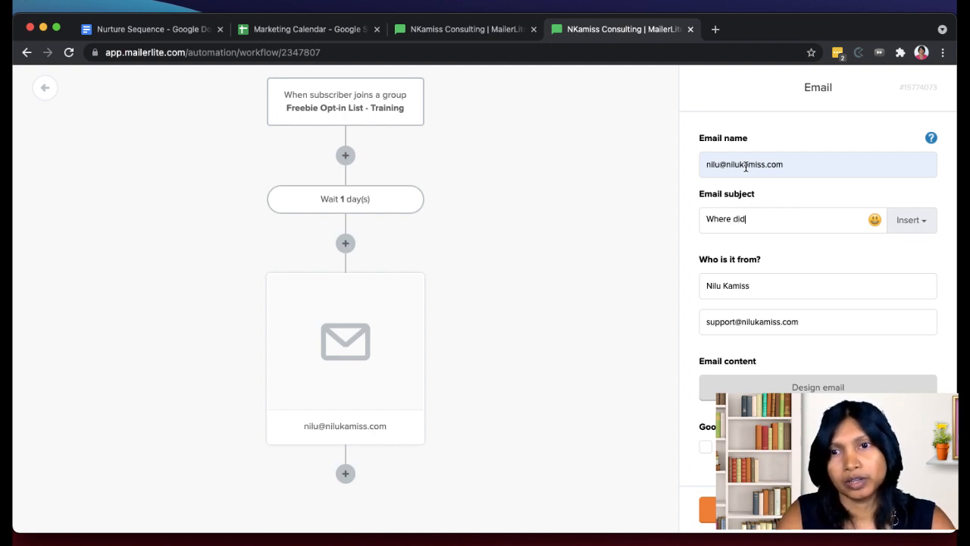
text(it all begin??)
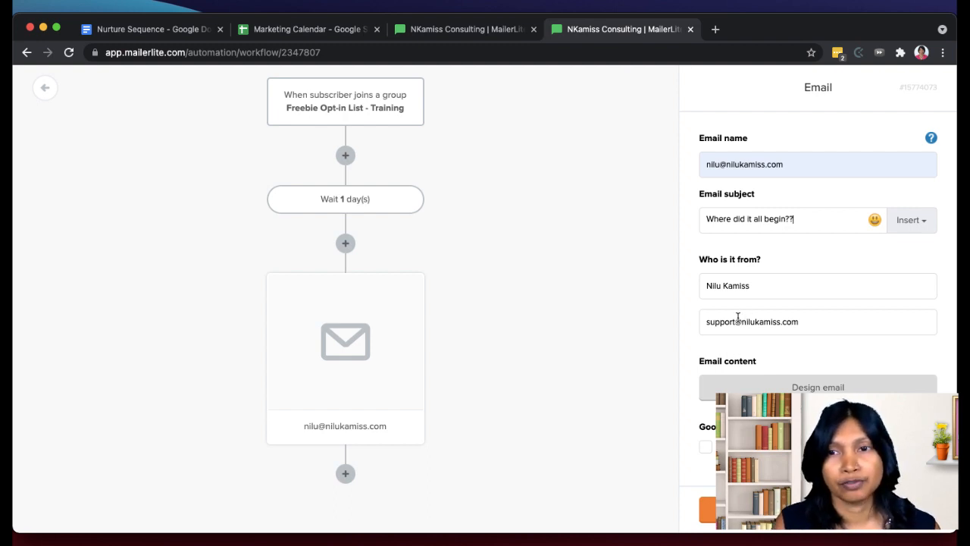
- Review the sender address, enable the Google Analytics option for the email, and save the email step
drag(734, 319, 688, 319)
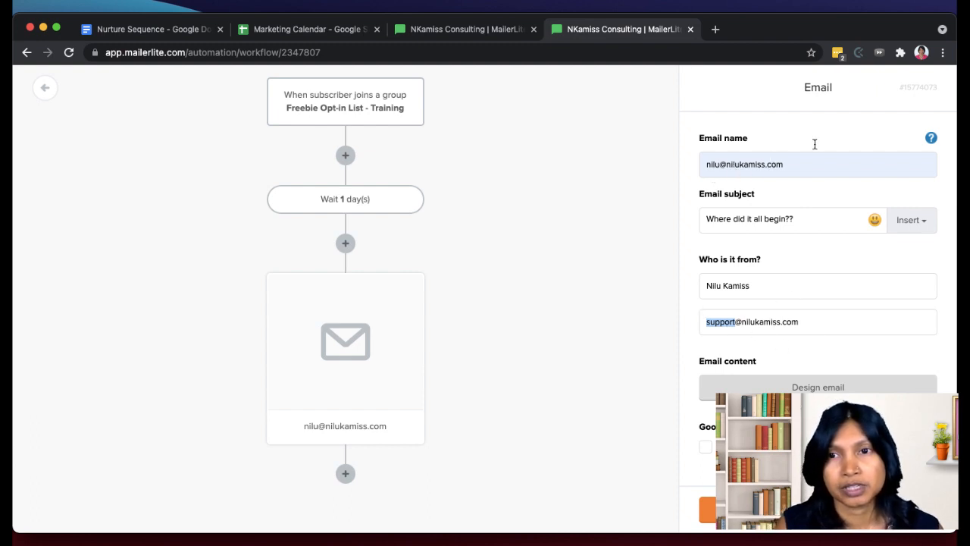
click(776, 363)
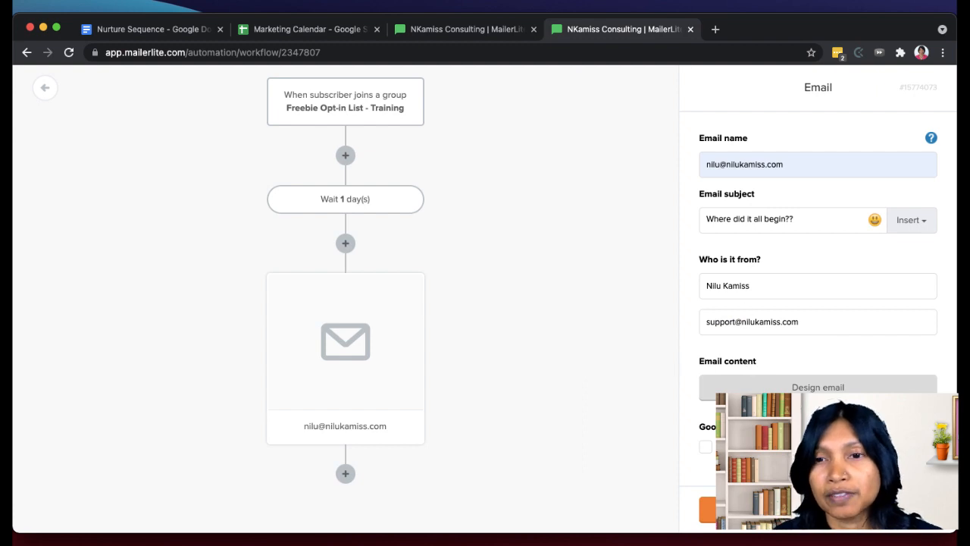
click(706, 447)
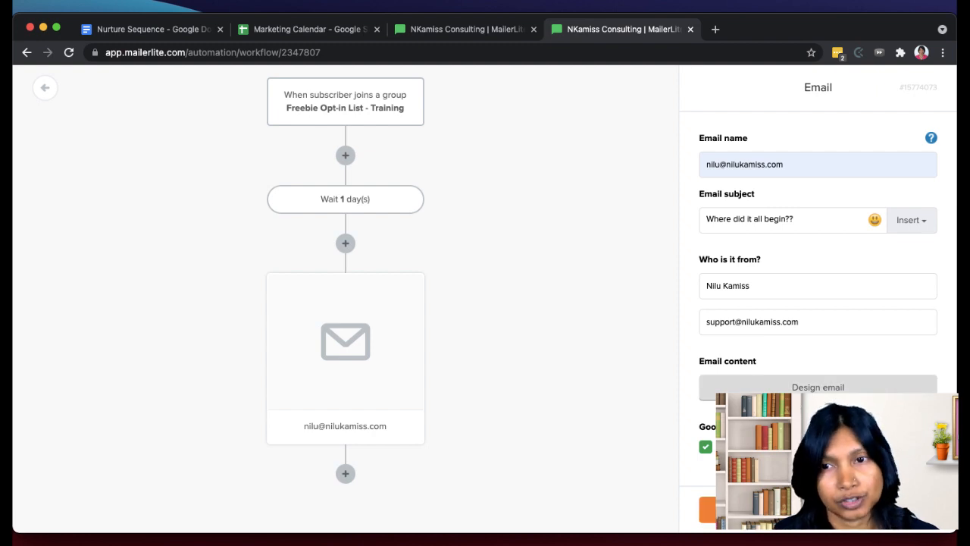
click(729, 510)
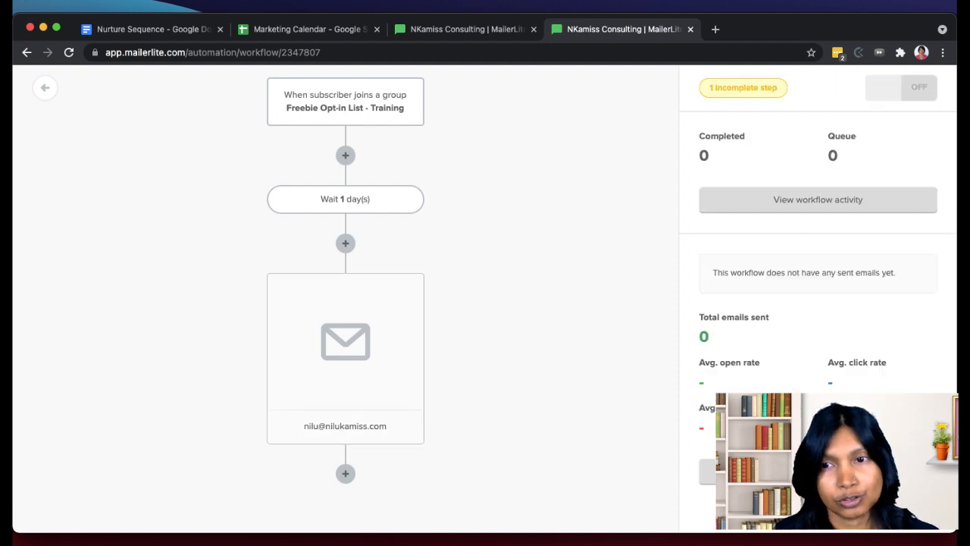
- Reopen the email step after the 1-day delay and start designing its content
click(438, 344)
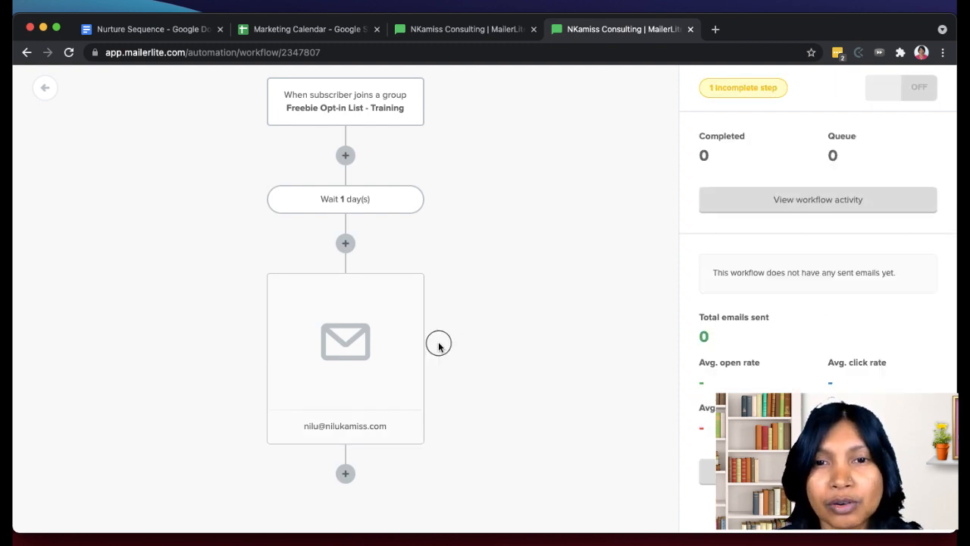
click(369, 336)
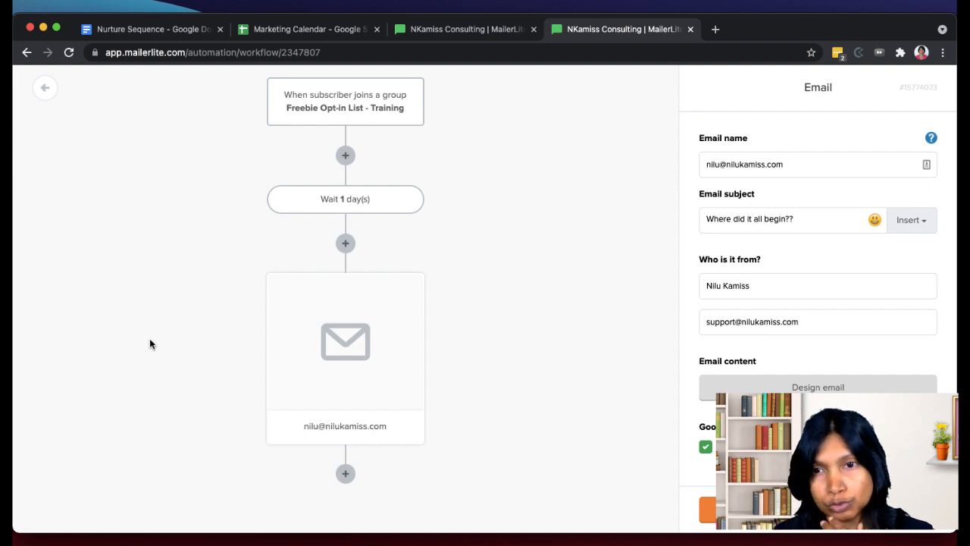
click(245, 338)
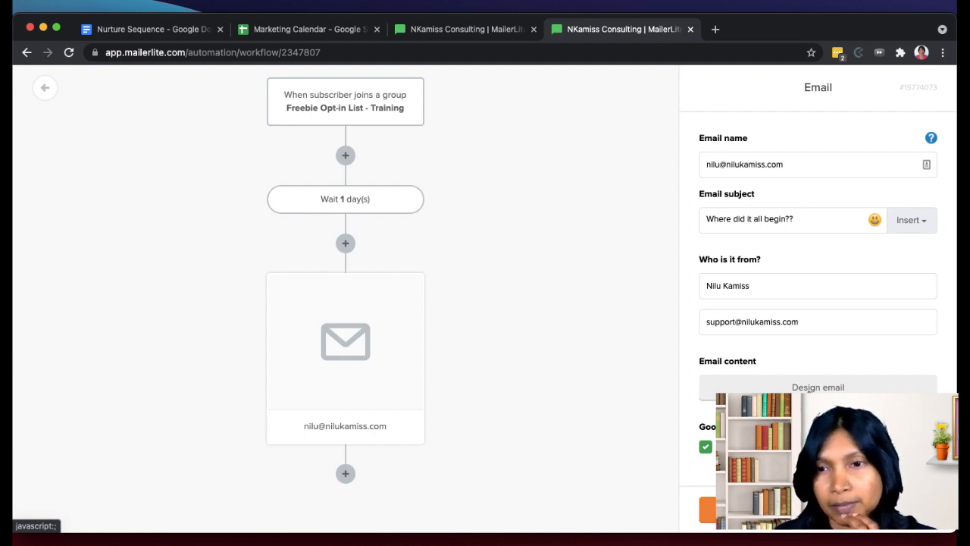
click(809, 388)
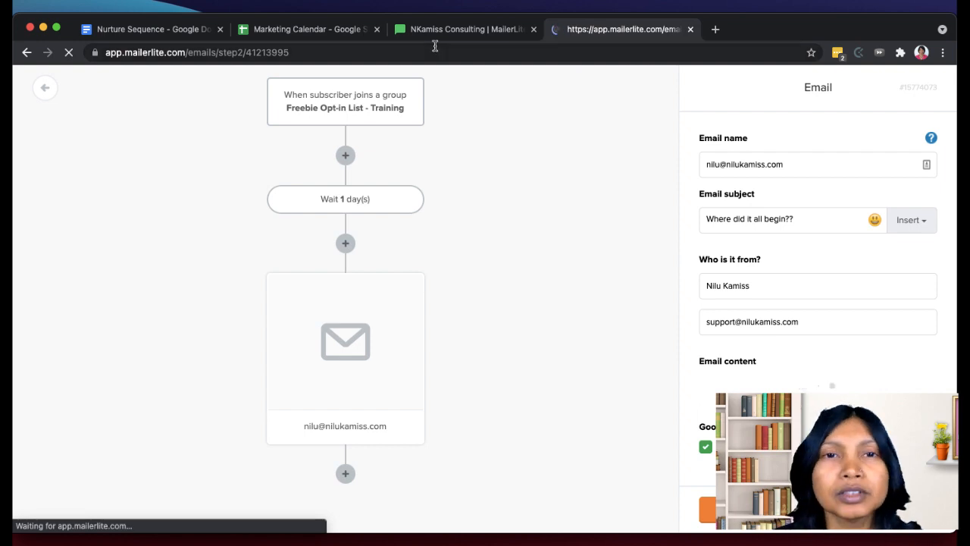
- Switch to the Nurture Sequence document in Google Docs and copy all of Email 1, from its title line through the closing signature
click(191, 31)
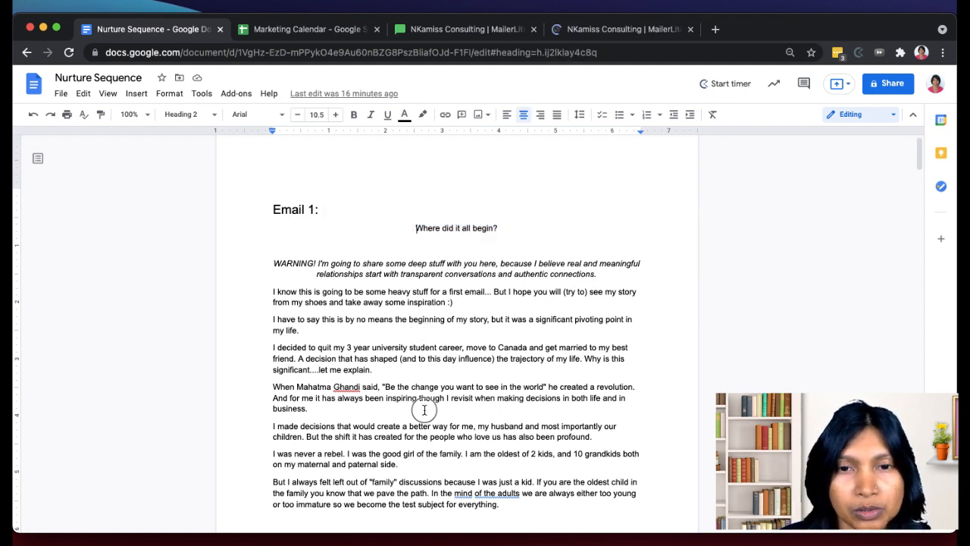
key(shift+Down)
key(shift+Down)
key(shift+Down)
key(shift+Down)
key(shift+Down)
key(shift+Down)
key(shift+Down)
key(shift+Down)
key(shift+Down)
key(shift+Down)
key(shift+Down)
key(shift+Down)
key(shift+Down)
key(shift+Down)
key(shift+Down)
key(shift+Down)
key(shift+Down)
key(shift+Down)
key(shift+Down)
key(shift+Down)
key(shift+Down)
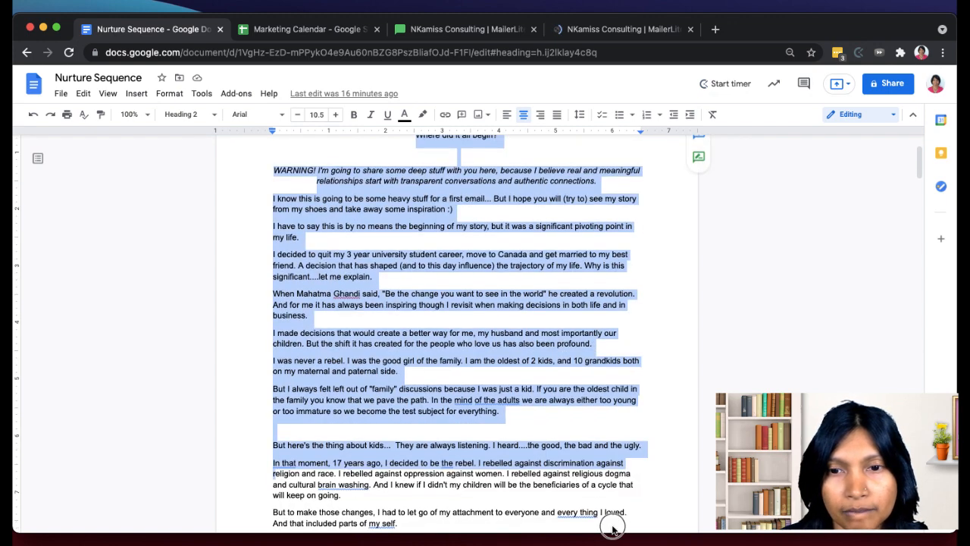
key(shift+Down)
key(shift+Down)
key(shift+Down)
key(shift+Down)
key(shift+Down)
key(shift+Down)
key(shift+Down)
key(shift+Down)
key(shift+Down)
key(shift+Down)
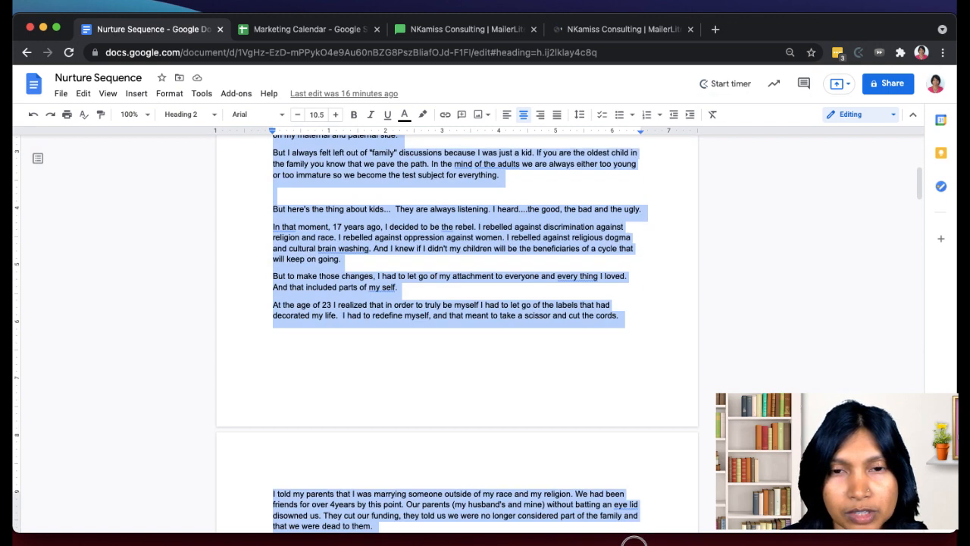
key(shift+Down)
key(shift+Down)
key(shift+Down)
key(shift+Down)
key(shift+Down)
key(shift+Down)
key(shift+Down)
key(shift+Down)
key(shift+Down)
key(shift+Down)
key(shift+Down)
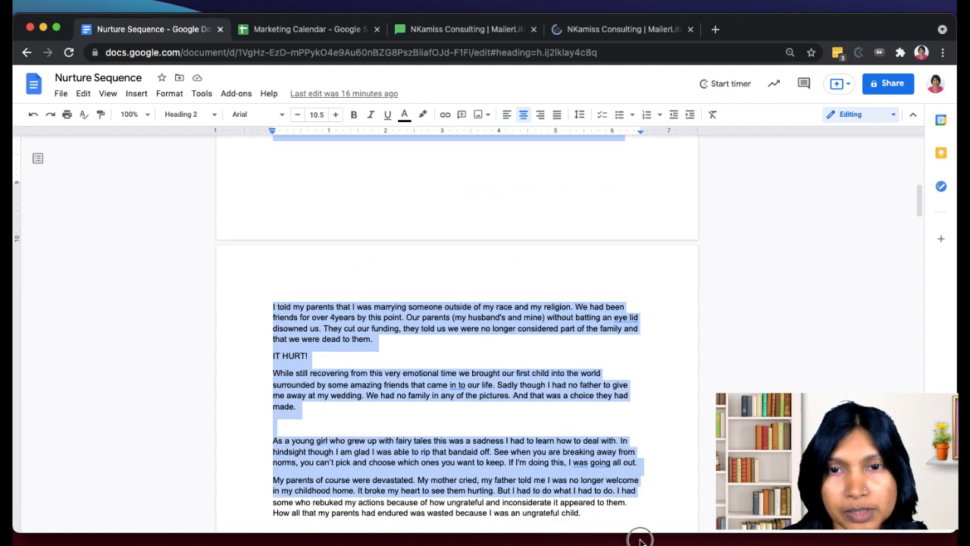
key(shift+Down)
key(shift+Down)
key(shift+Down)
key(shift+Down)
key(shift+Down)
key(shift+Down)
key(shift+Down)
key(shift+Down)
key(shift+Down)
key(shift+Down)
key(shift+Down)
key(shift+Down)
key(shift+Down)
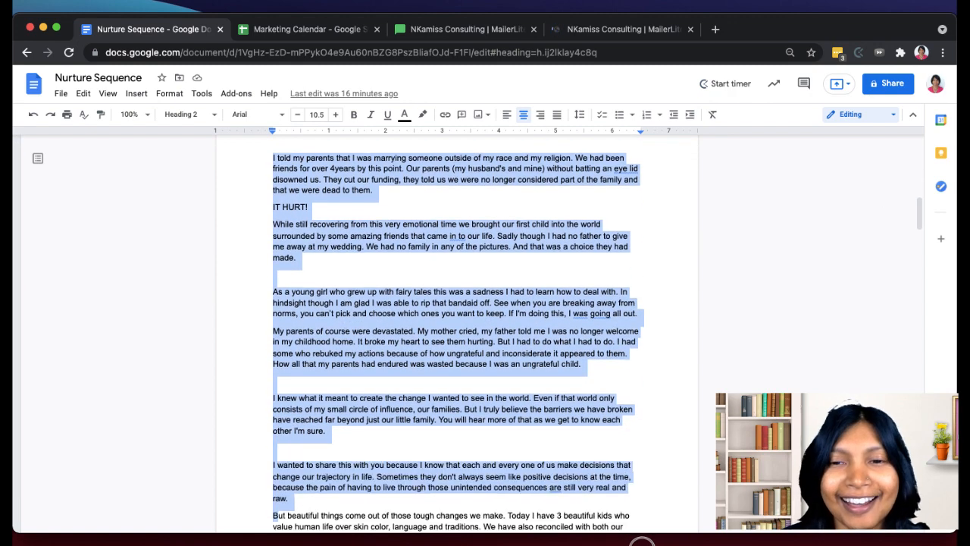
key(shift+Down)
key(shift+Down)
key(shift+Down)
key(shift+Down)
key(shift+Down)
key(shift+Down)
key(shift+Down)
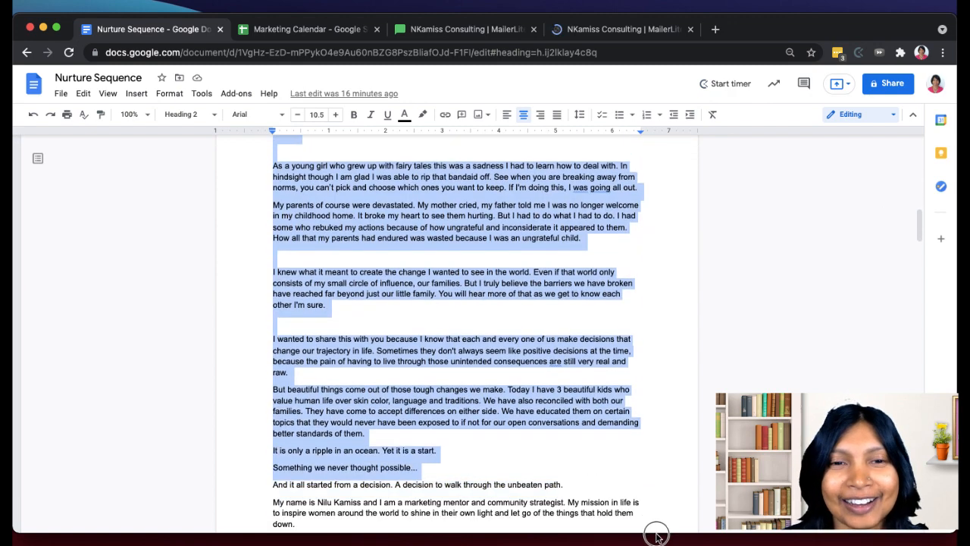
key(shift+Down)
key(shift+Down)
key(shift+Down)
key(shift+Down)
key(shift+Down)
key(shift+Down)
key(shift+Down)
key(shift+Down)
key(shift+Down)
key(shift+Down)
key(shift+Down)
key(shift+Down)
key(shift+Down)
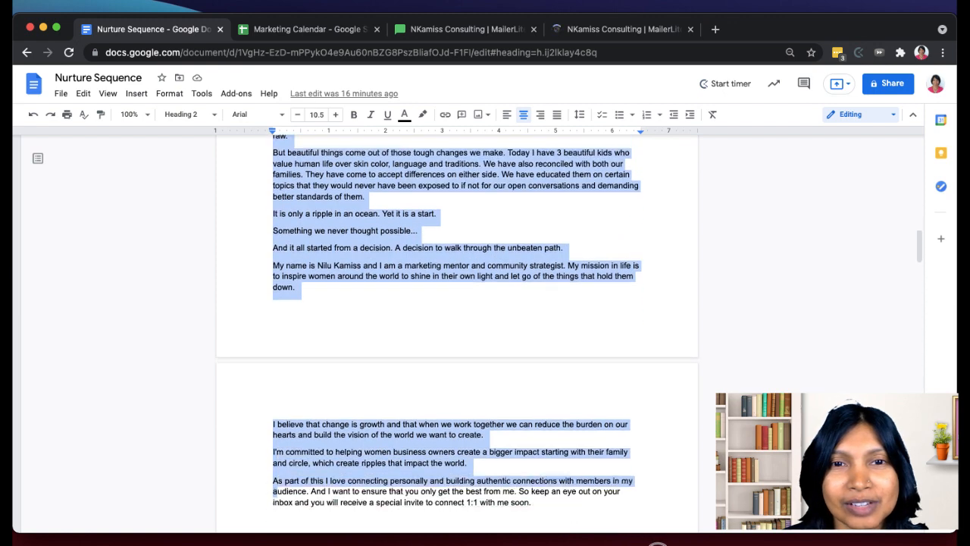
key(shift+Down)
key(shift+Down)
key(shift+Down)
key(shift+Down)
key(shift+Down)
key(shift+Down)
key(shift+Down)
key(shift+Down)
key(shift+Down)
key(shift+Down)
key(shift+Down)
key(shift+Down)
key(shift+Down)
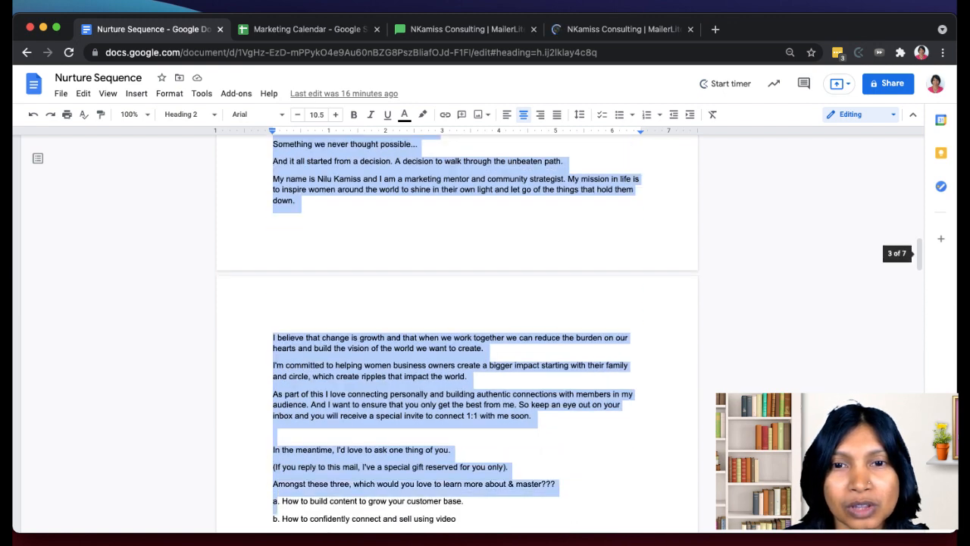
key(shift+Down)
key(shift+Down)
key(shift+Down)
key(shift+Down)
key(shift+Down)
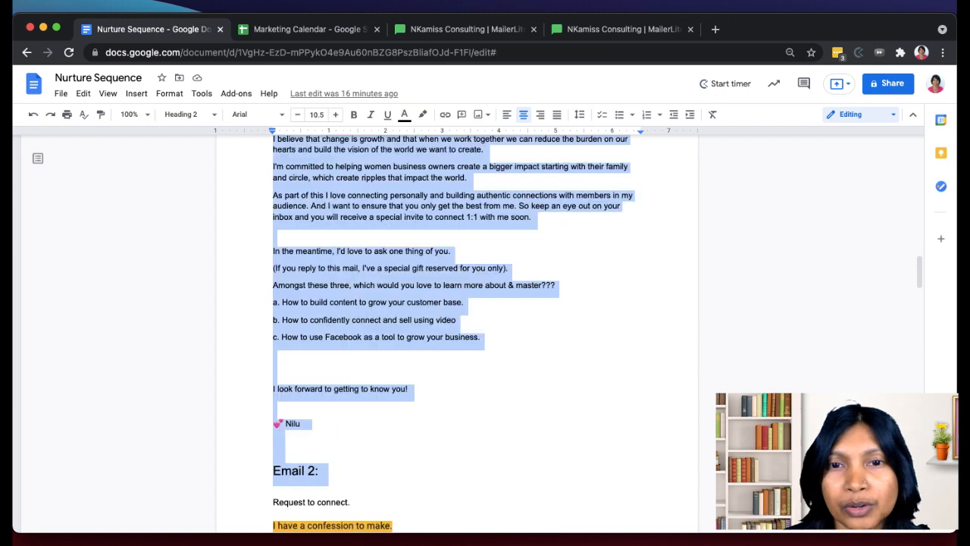
key(shift+Down)
key(shift+Down)
scroll(685, 486, down, 5)
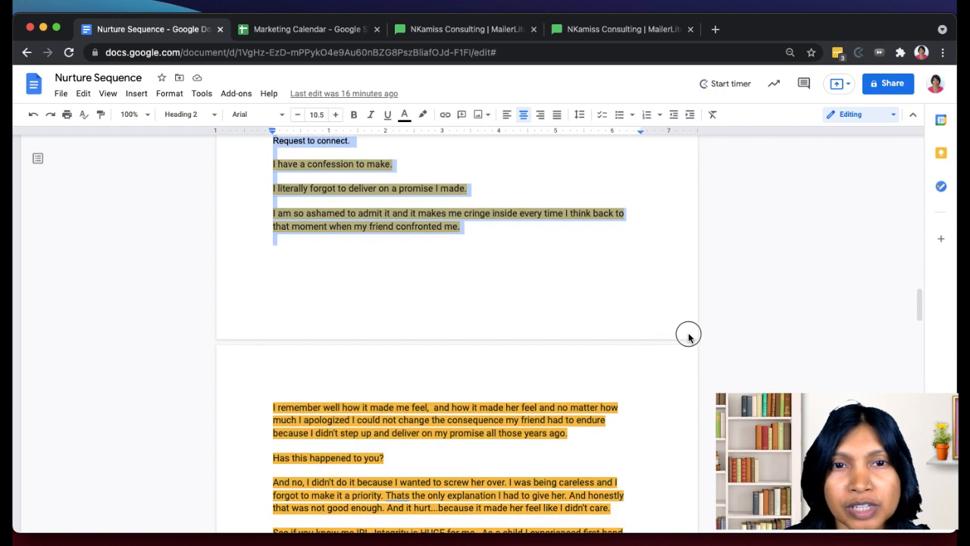
key(shift+Down)
key(shift+Up)
key(shift+Up)
key(shift+Up)
key(shift+Up)
key(shift+Up)
key(shift+Up)
key(shift+Up)
key(shift+Up)
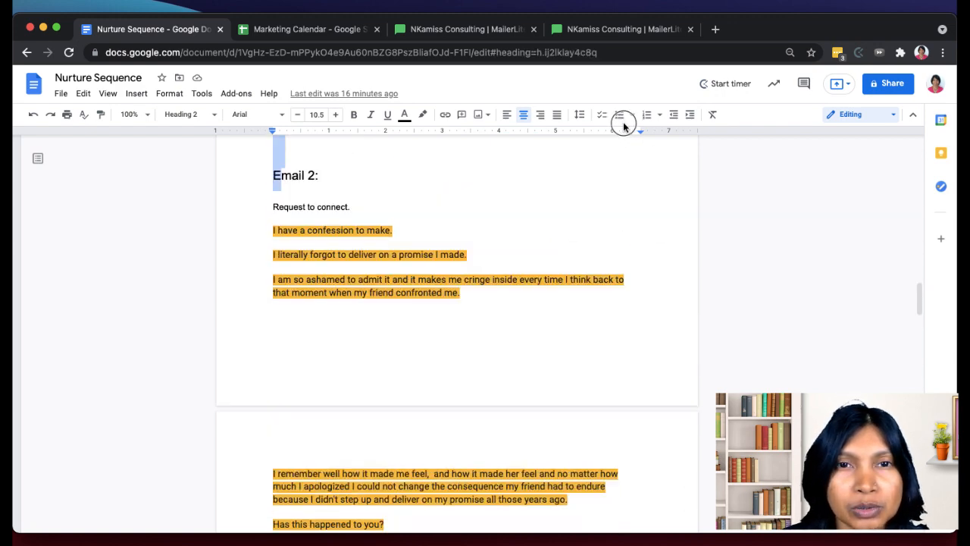
key(shift+Up)
key(shift+Down)
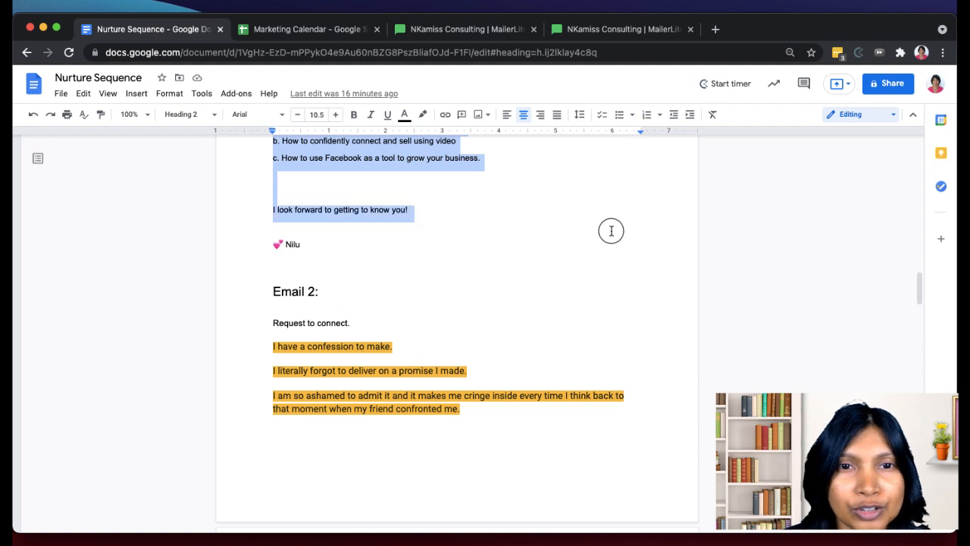
key(shift+Down)
key(shift+Down)
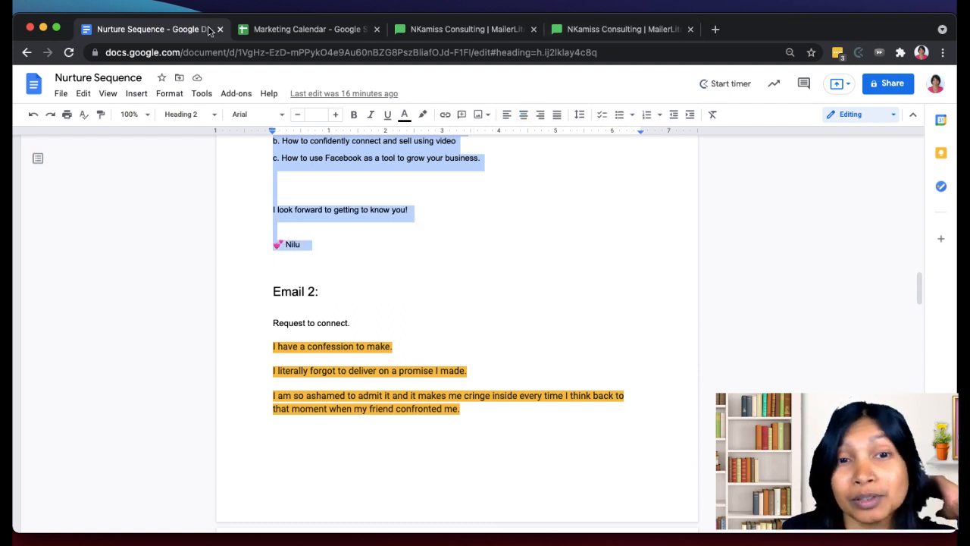
- Return to the MailerLite email design page and select the saved Training Template for the email
click(454, 29)
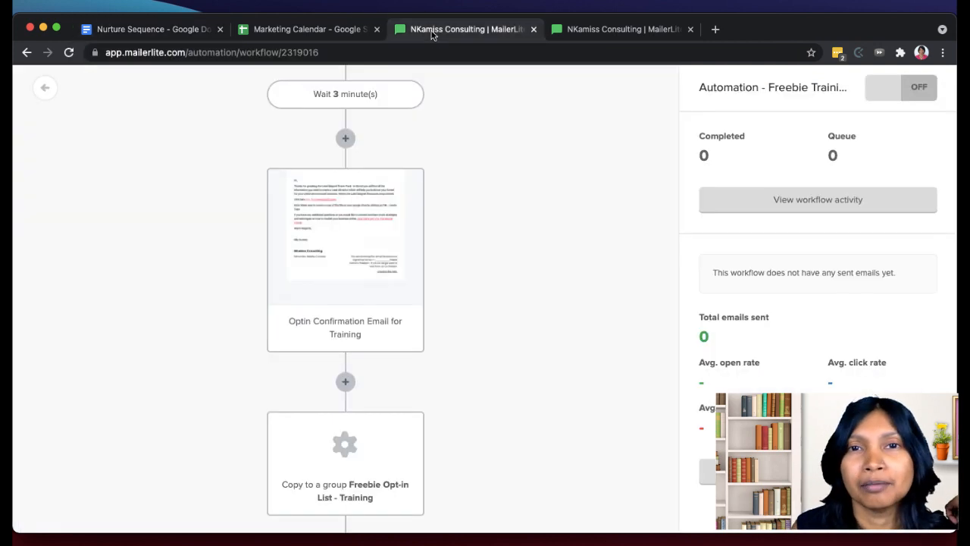
click(593, 30)
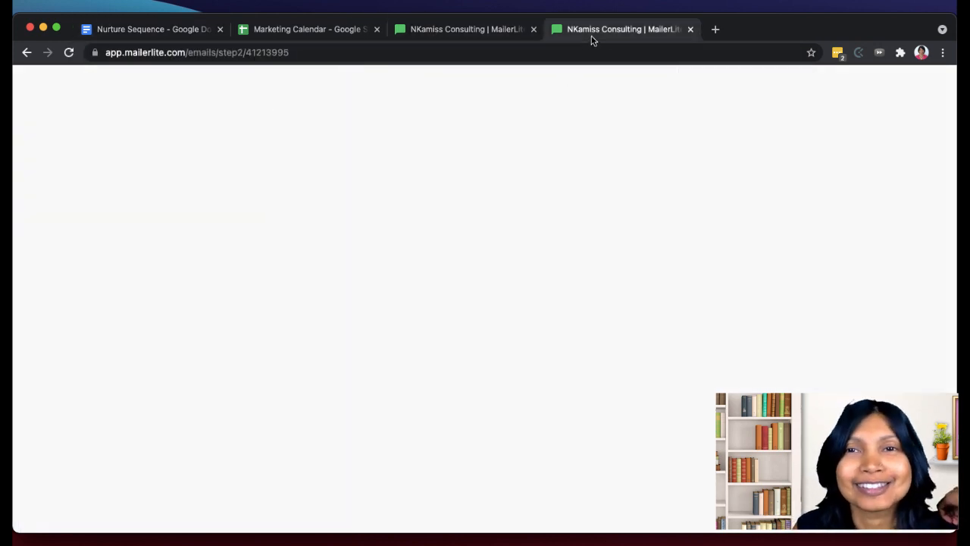
click(461, 30)
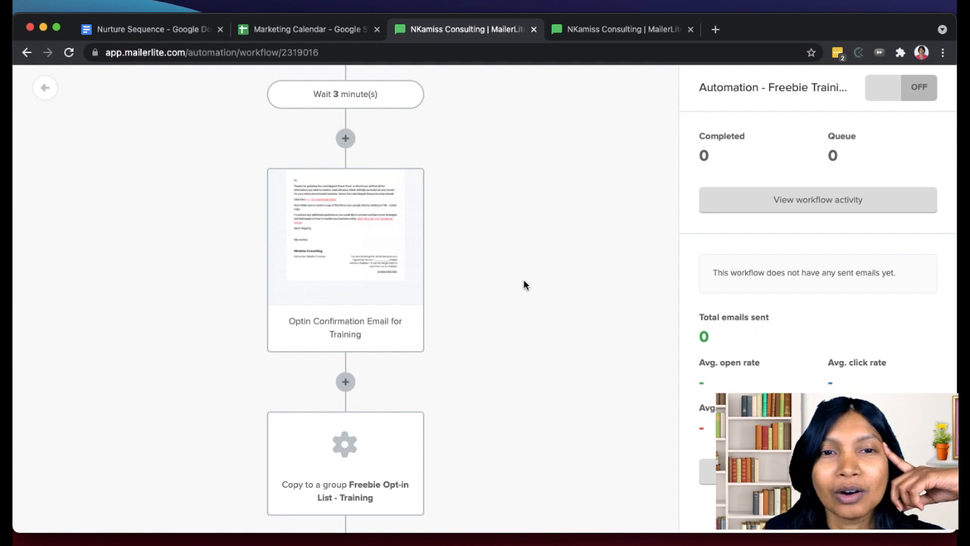
click(599, 31)
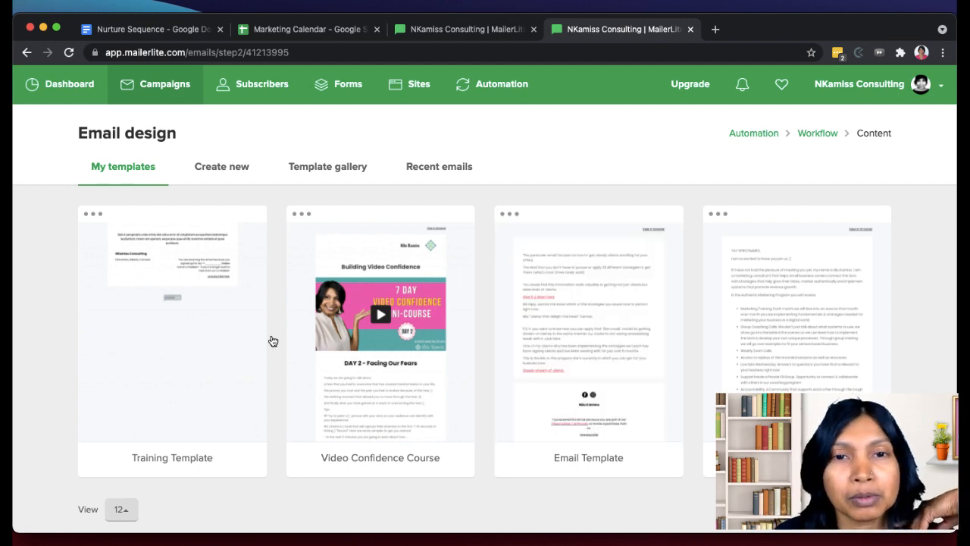
mouse_move(210, 283)
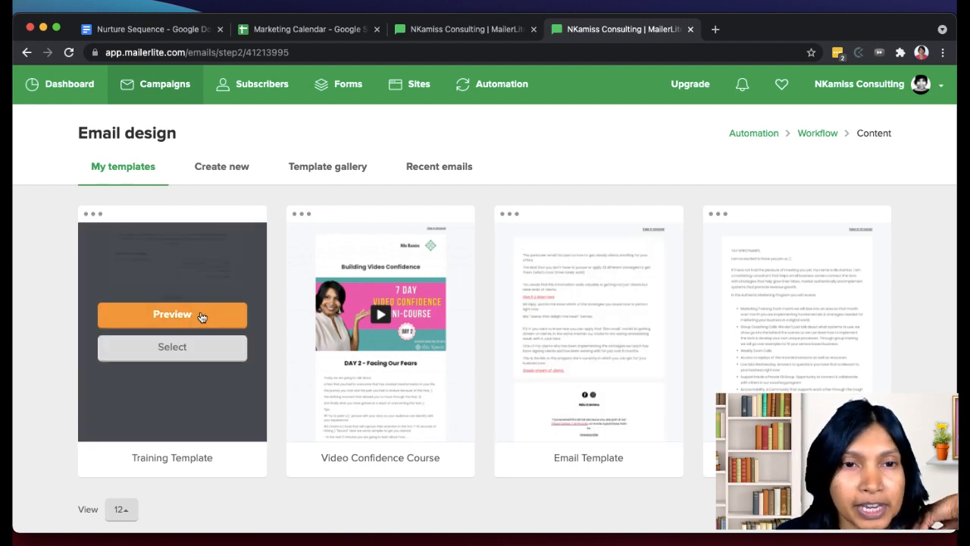
click(182, 354)
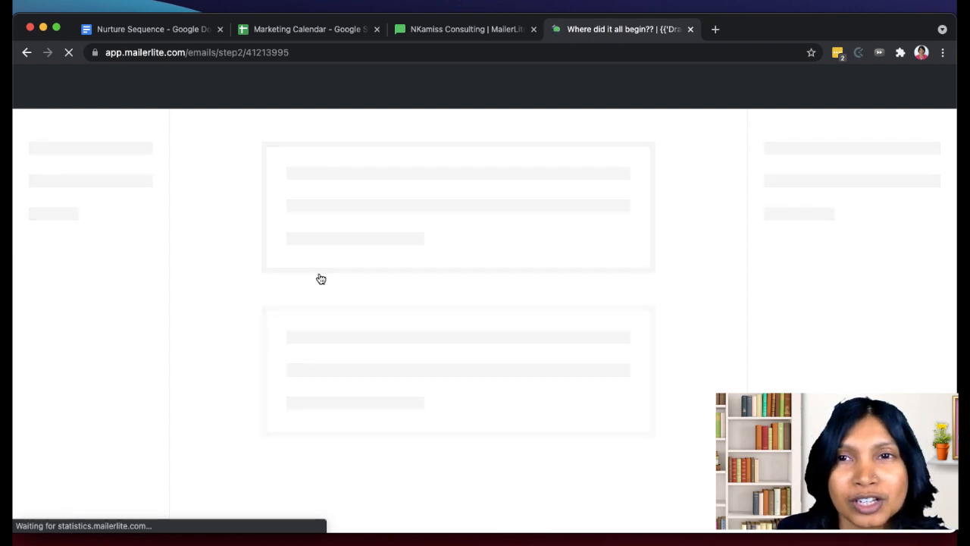
- Open the template's placeholder text block and replace its "Sed ut perspiciatis" text with the copied Email 1 content
click(593, 114)
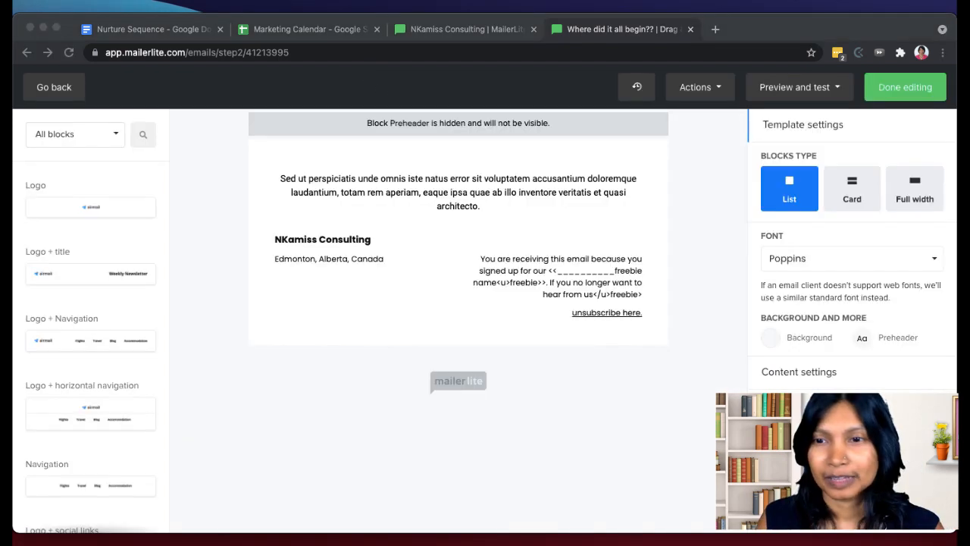
click(949, 387)
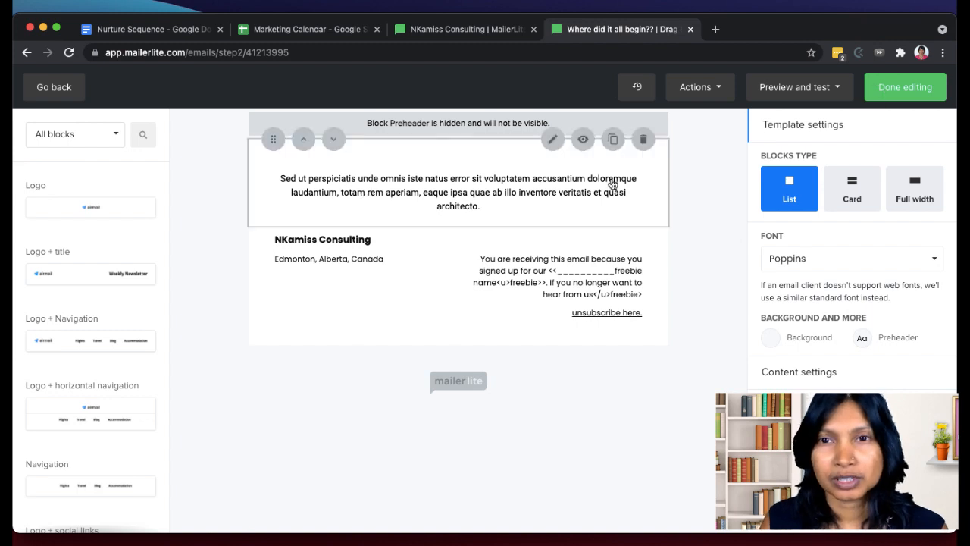
click(478, 152)
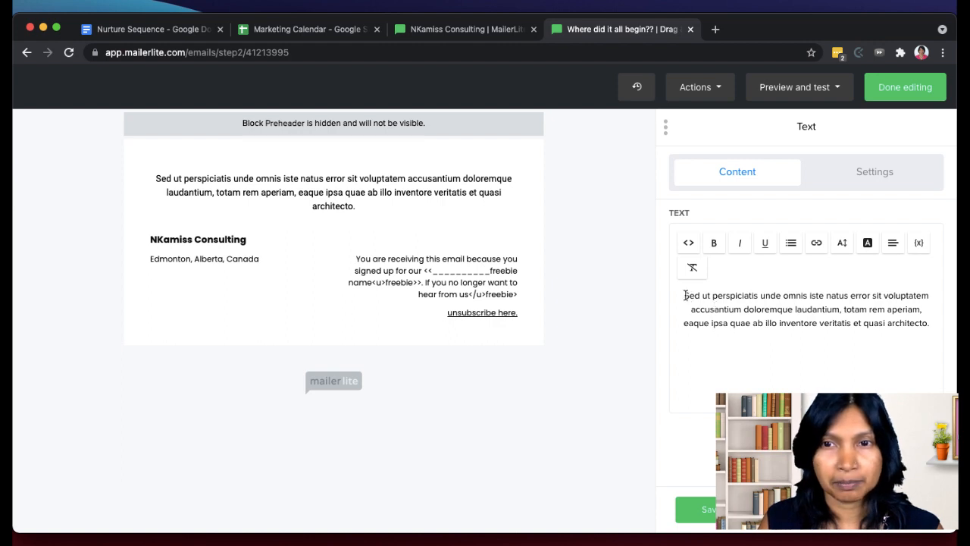
drag(687, 293, 935, 334)
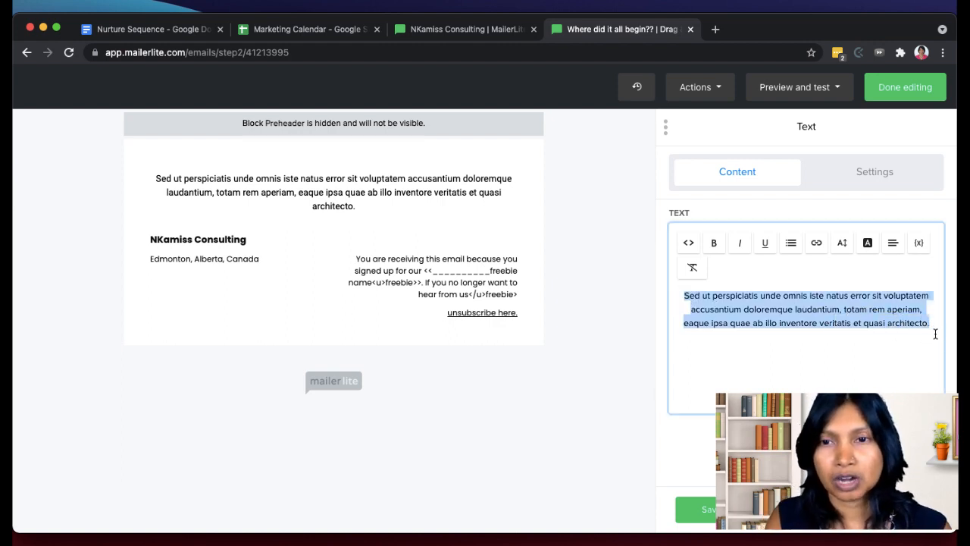
key(BackSpace)
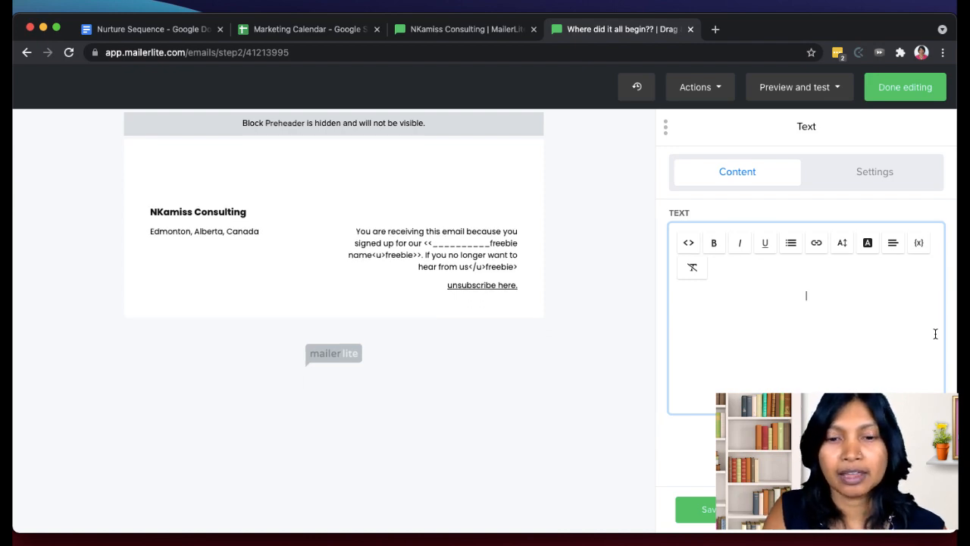
key(super+v)
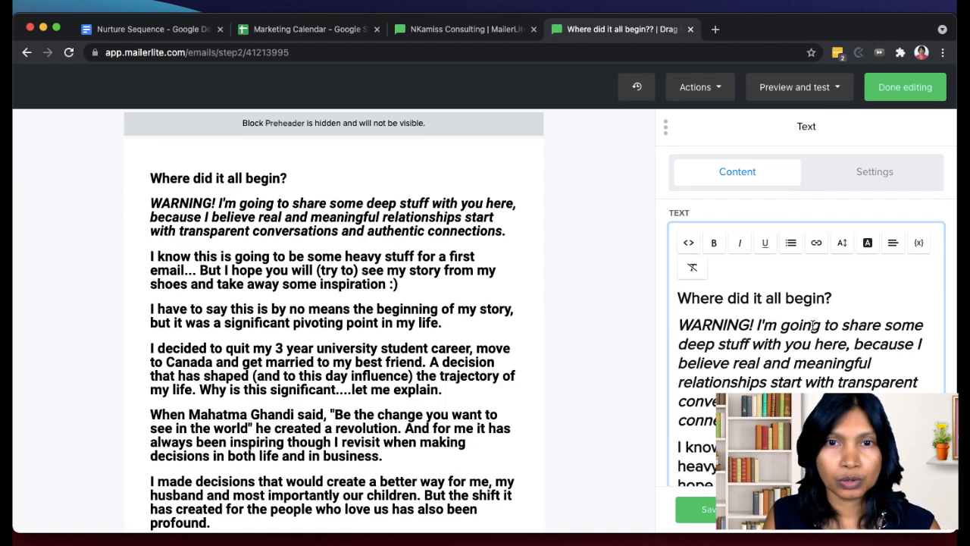
- Set the font size of all the pasted text to 12px and try to remove its bold formatting
scroll(813, 326, down, 1)
click(812, 325)
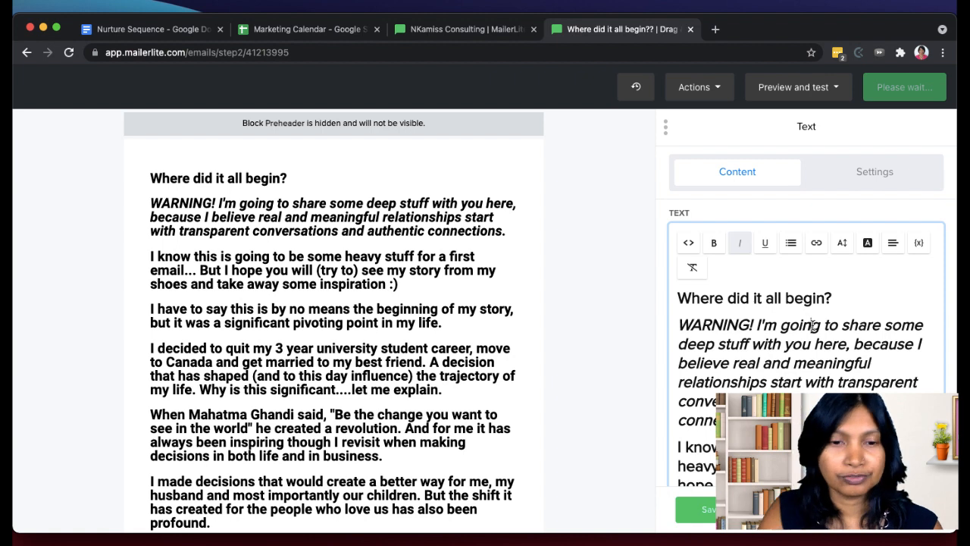
key(super+a)
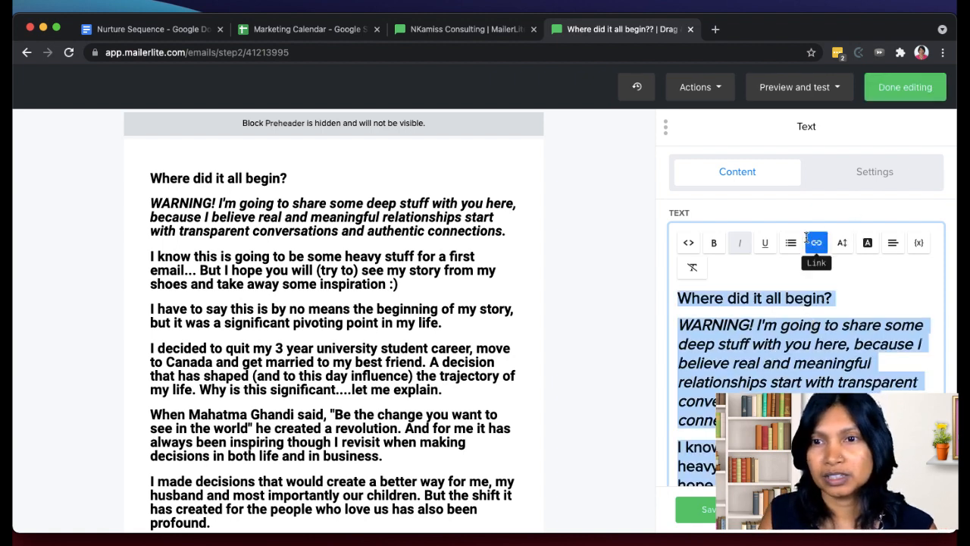
click(850, 249)
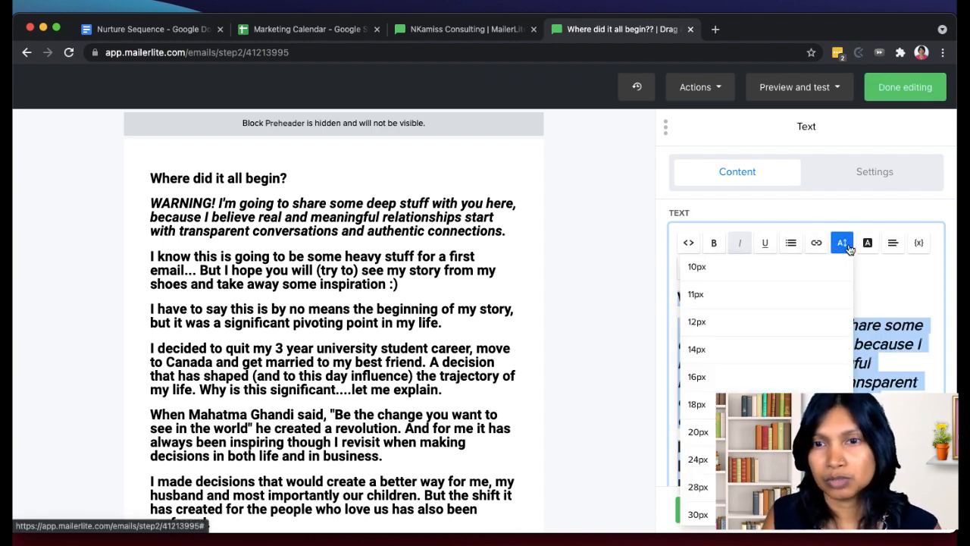
click(752, 322)
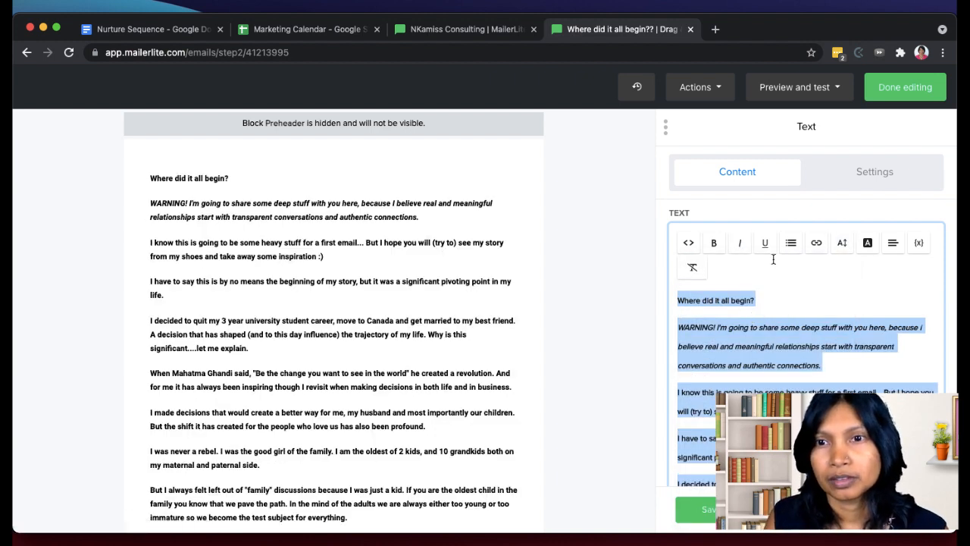
click(714, 244)
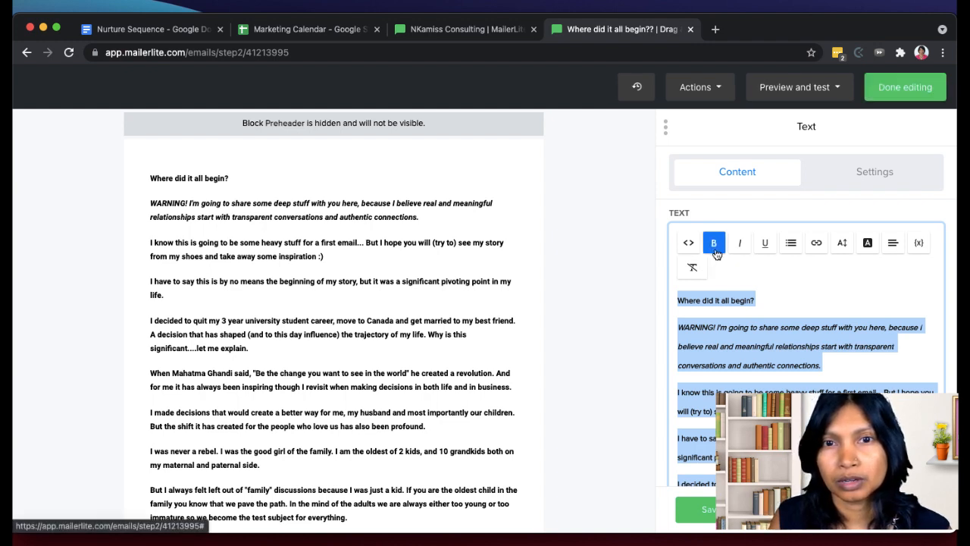
click(714, 244)
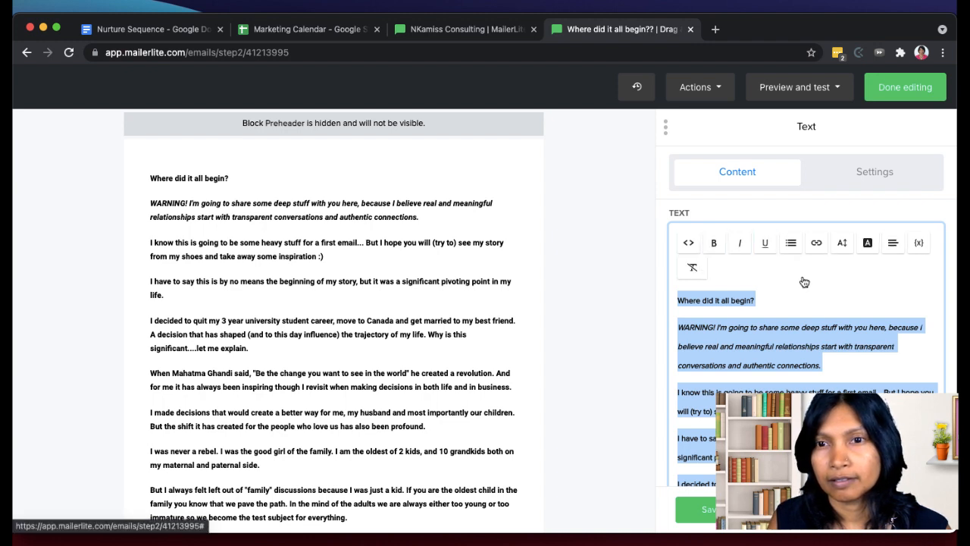
- Check the pasted text through to the signature, save the text block, and review the email down to its footer
scroll(802, 281, down, 1)
scroll(802, 275, down, 15)
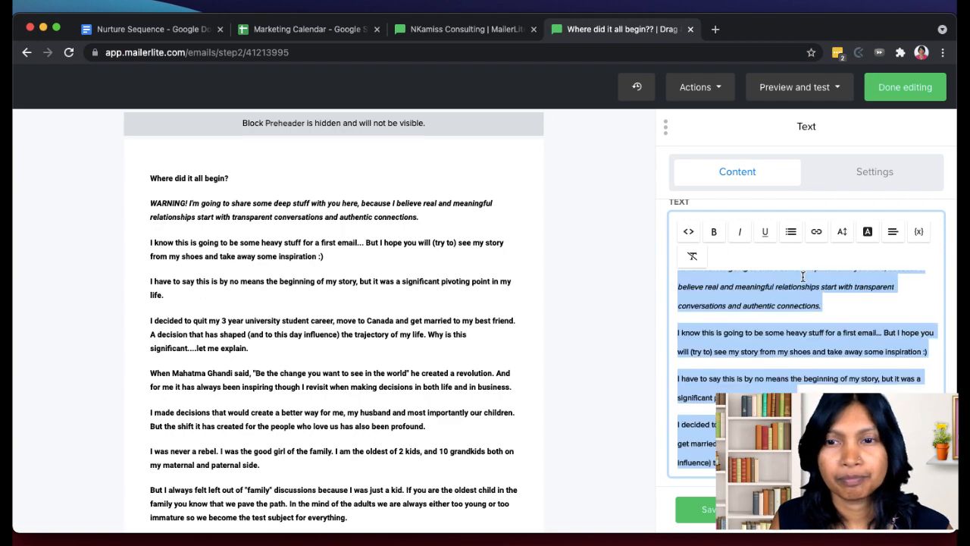
scroll(802, 275, down, 10)
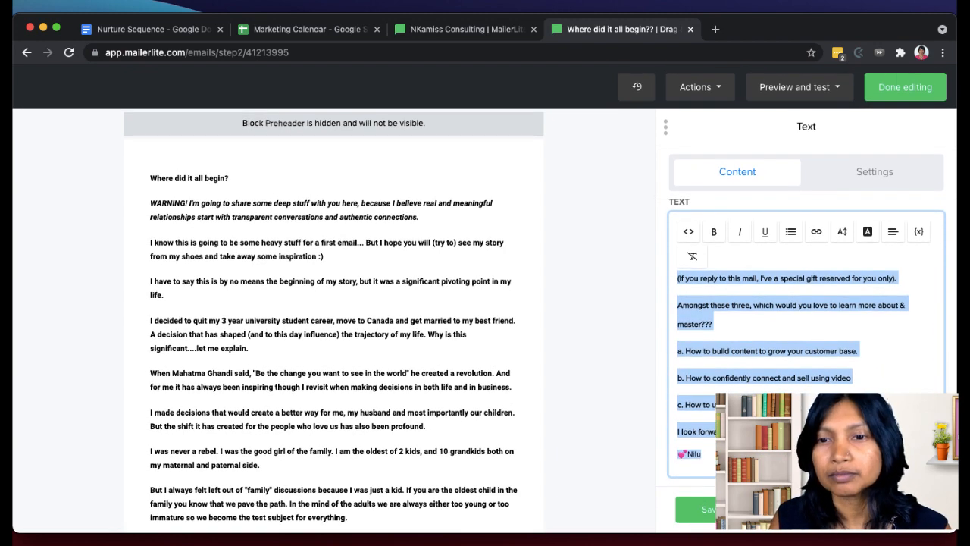
click(711, 510)
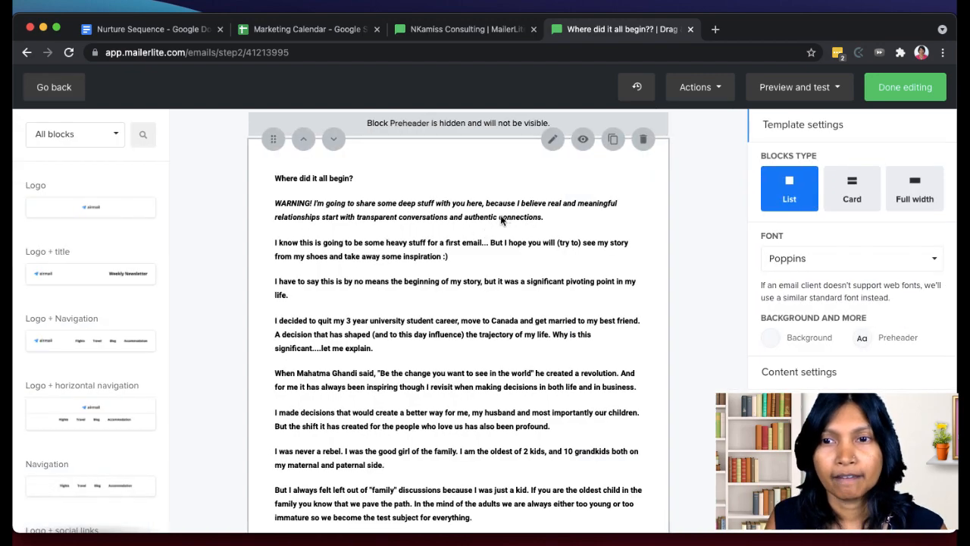
scroll(571, 256, down, 10)
scroll(570, 252, down, 10)
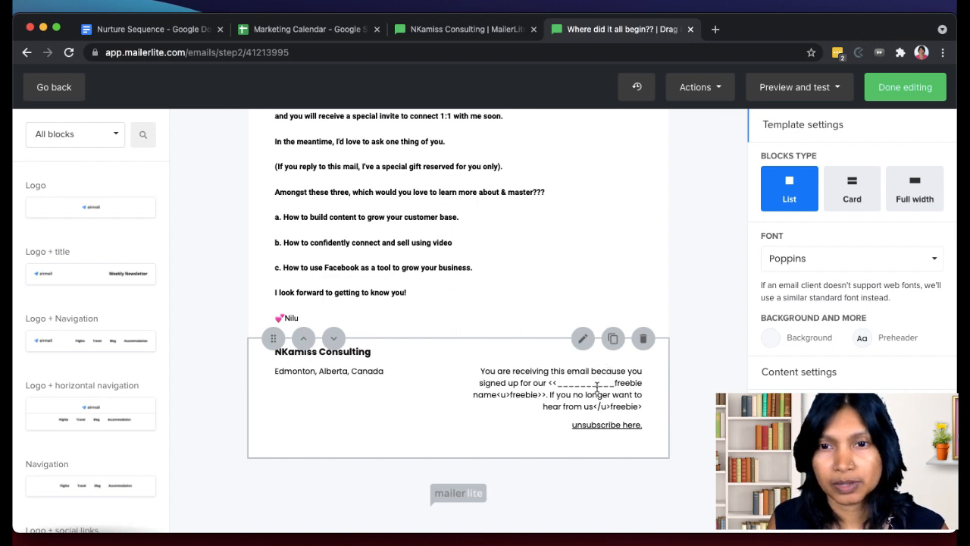
- Open the email's footer block for editing and bring up its disclaimer text
click(599, 383)
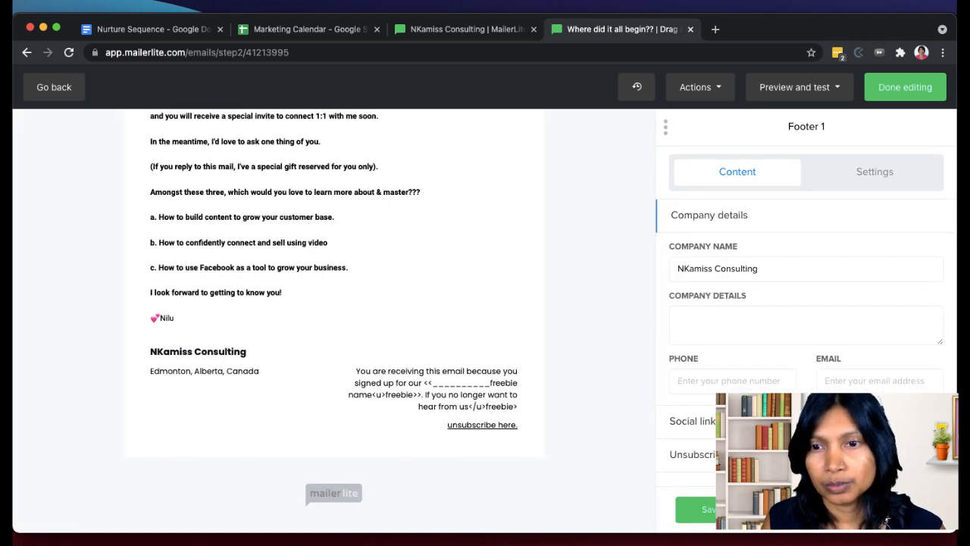
scroll(705, 459, down, 3)
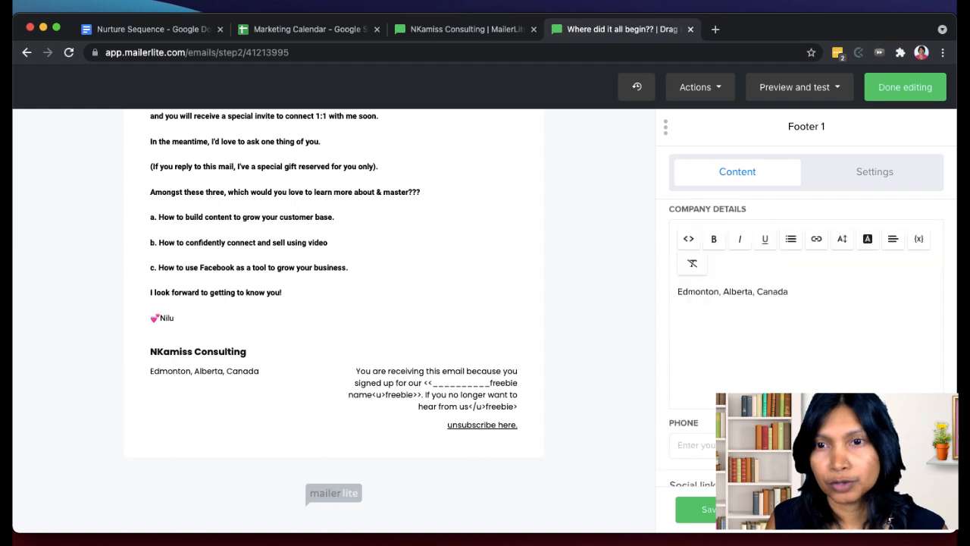
click(705, 459)
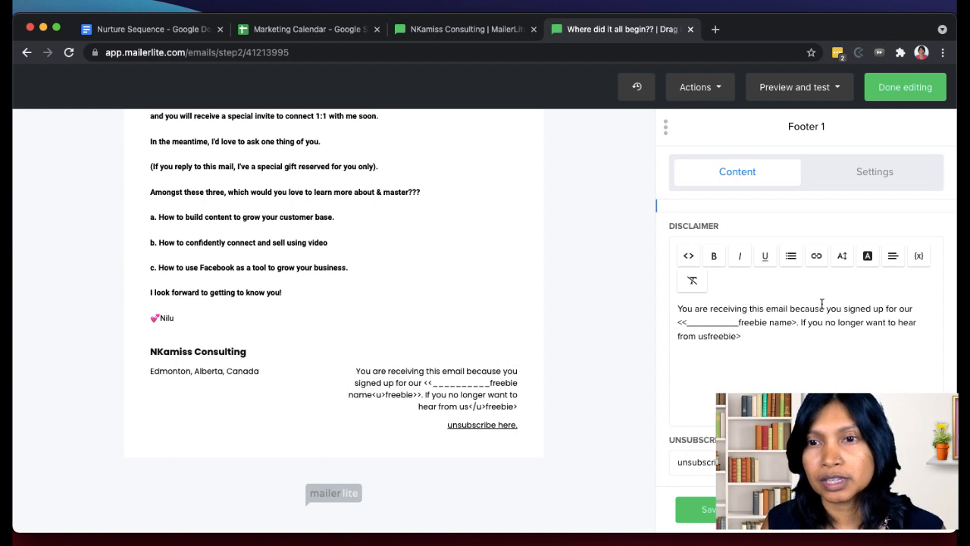
- Replace the freebie name placeholder in the footer disclaimer with "Traning Freebie" and remove the leftover opening angle bracket
drag(799, 321, 681, 323)
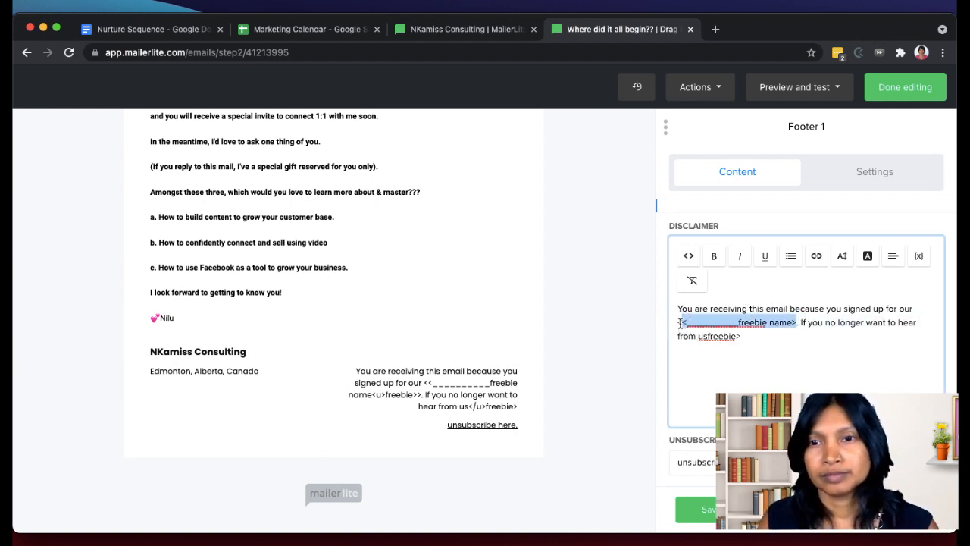
text(Traning Freeb)
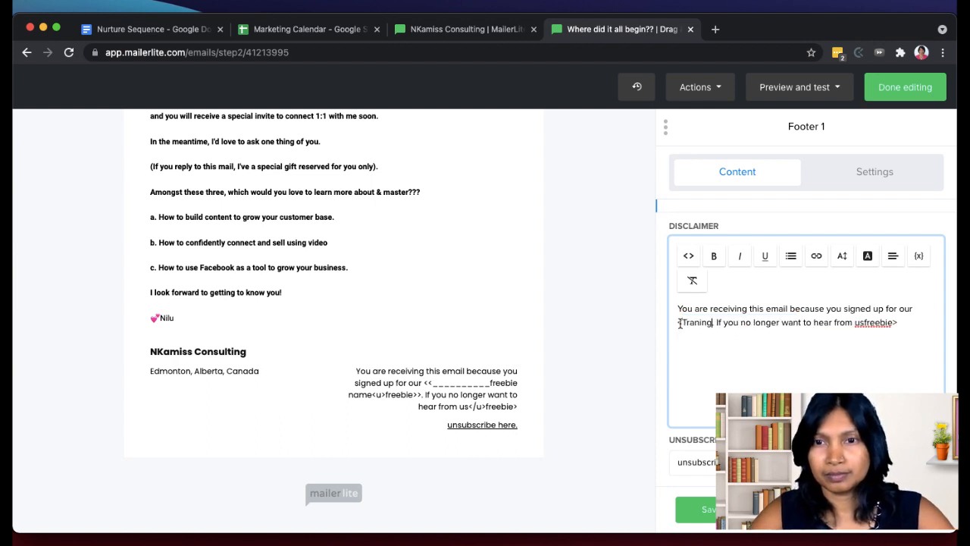
text(ie)
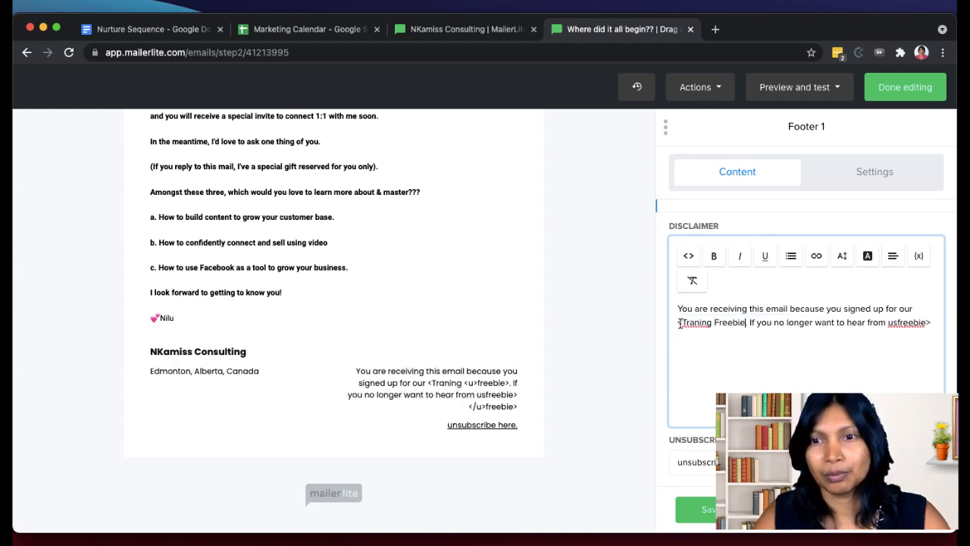
click(683, 323)
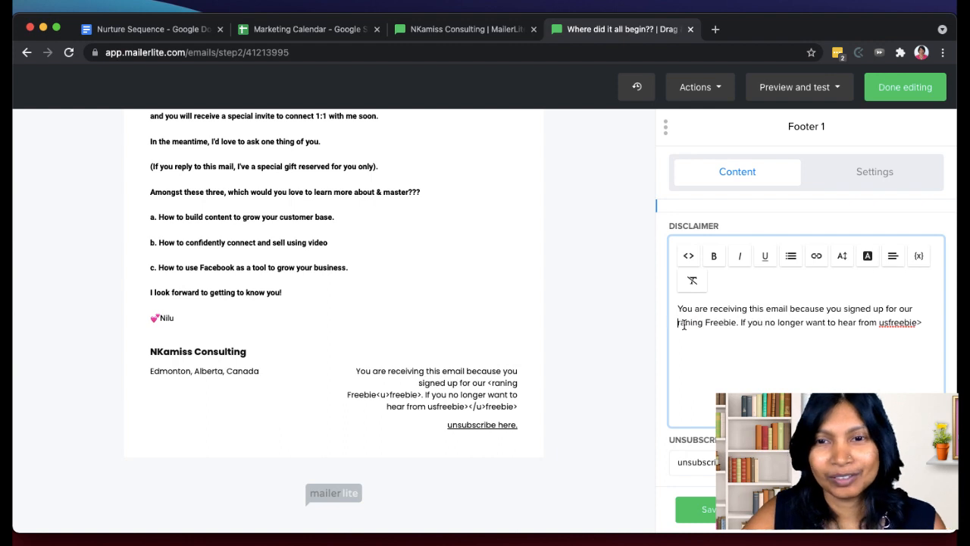
key(BackSpace)
- Reword the disclaimer's freebie mention as "Free resource on _____" and delete the stray "freebie>" at the end of its text
drag(742, 323, 666, 323)
text(Free resour)
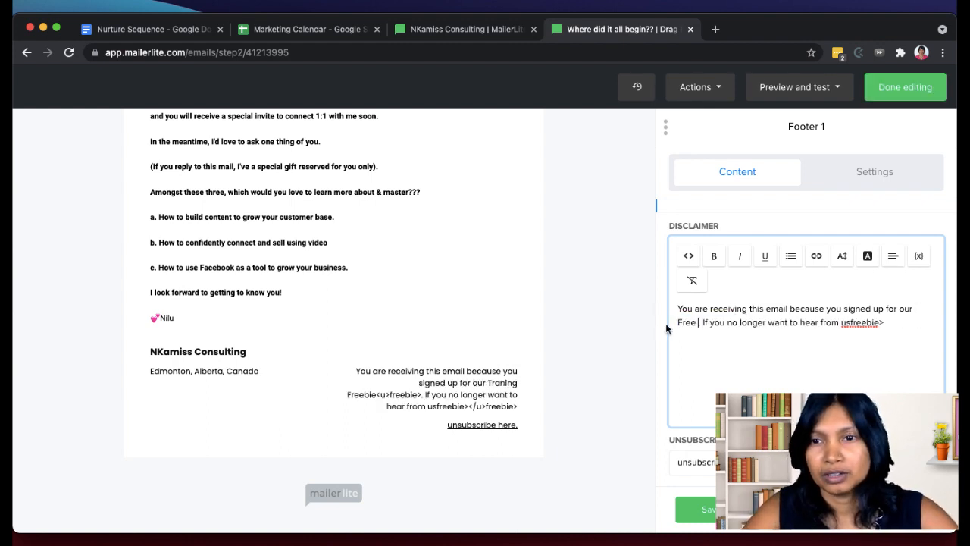
text(ce on )
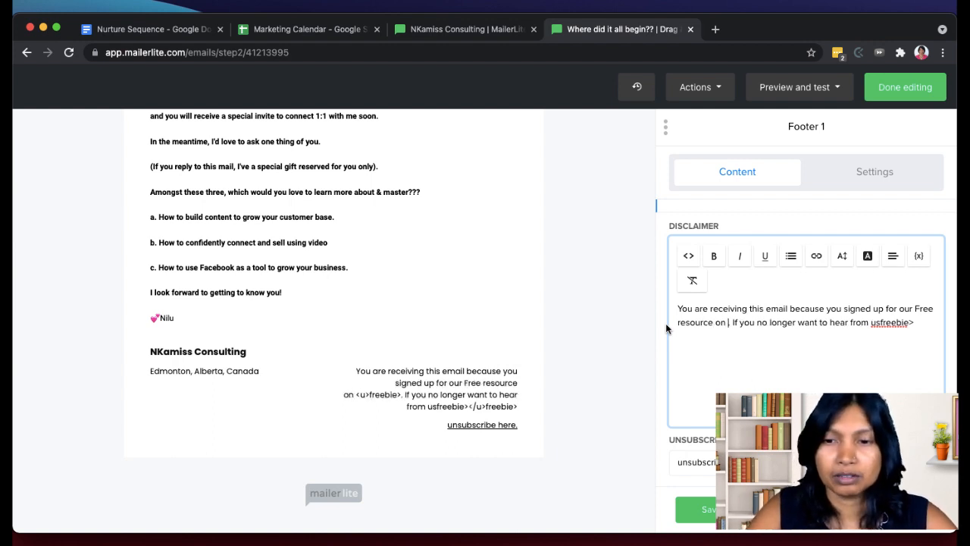
text(______)
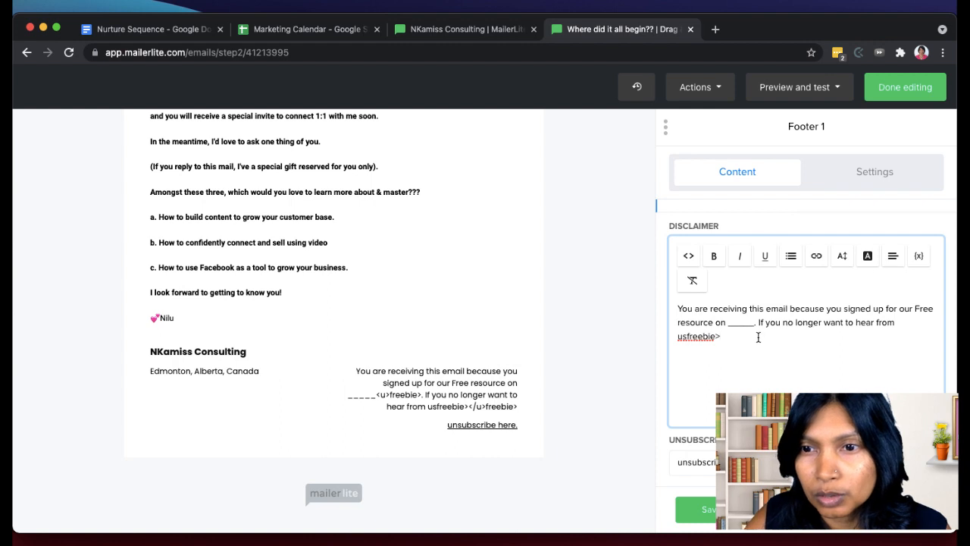
drag(724, 336, 686, 340)
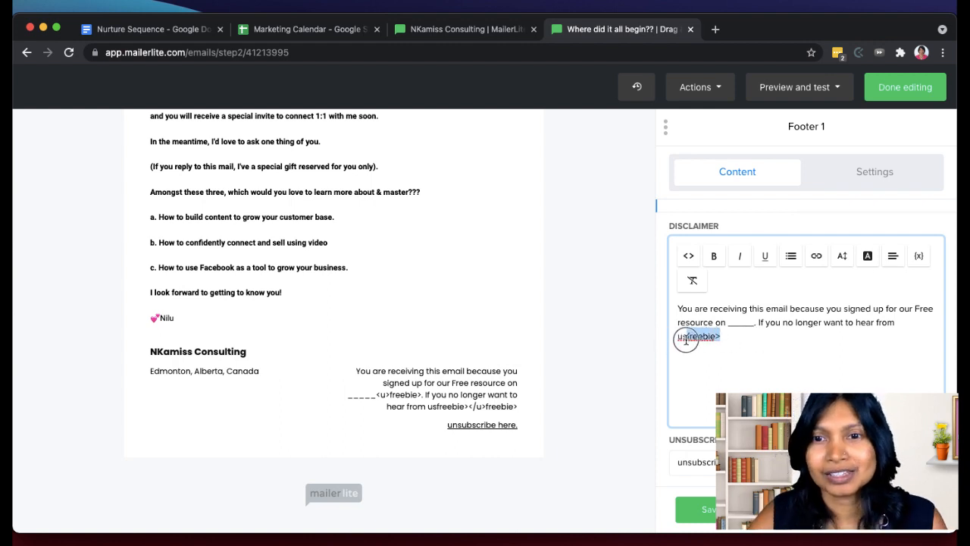
key(BackSpace)
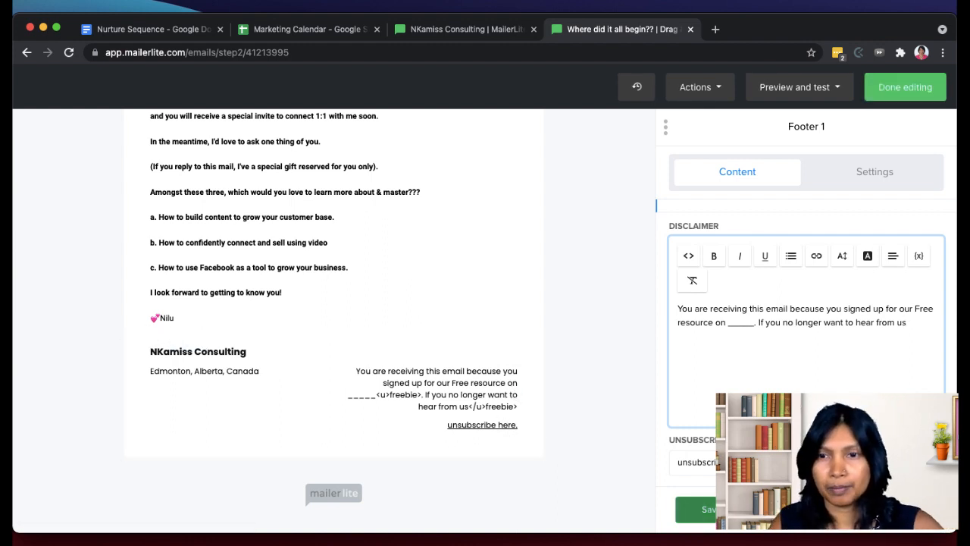
- Save the footer block and finish editing the email design
click(724, 510)
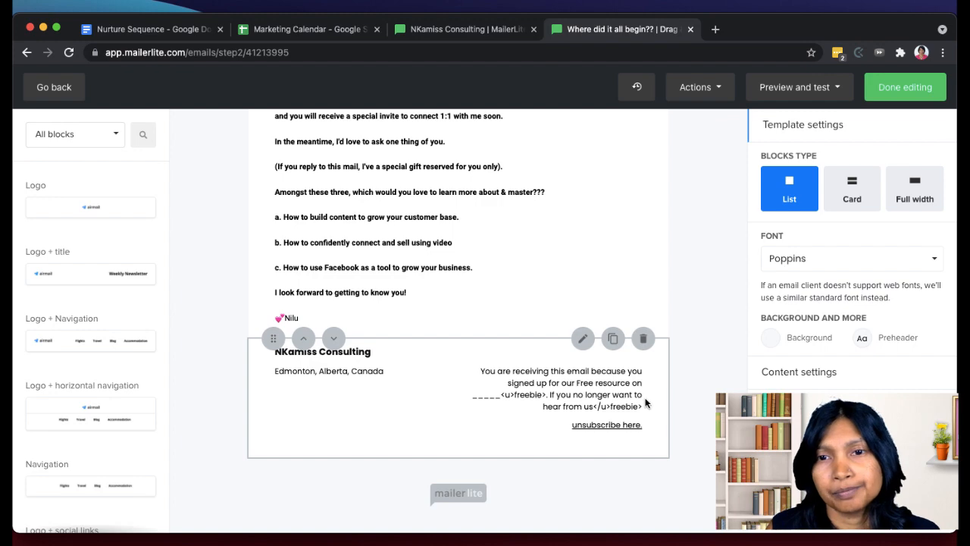
scroll(683, 367, up, 20)
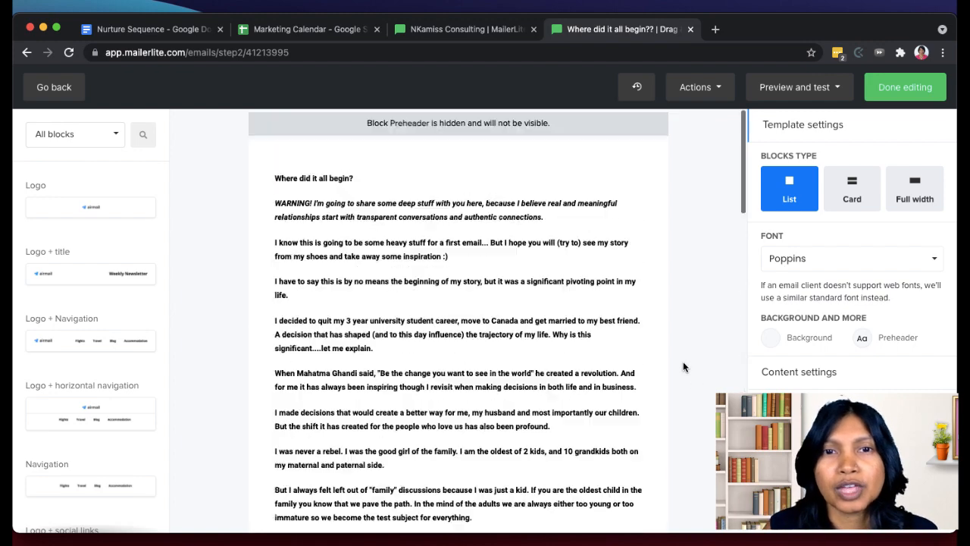
click(908, 86)
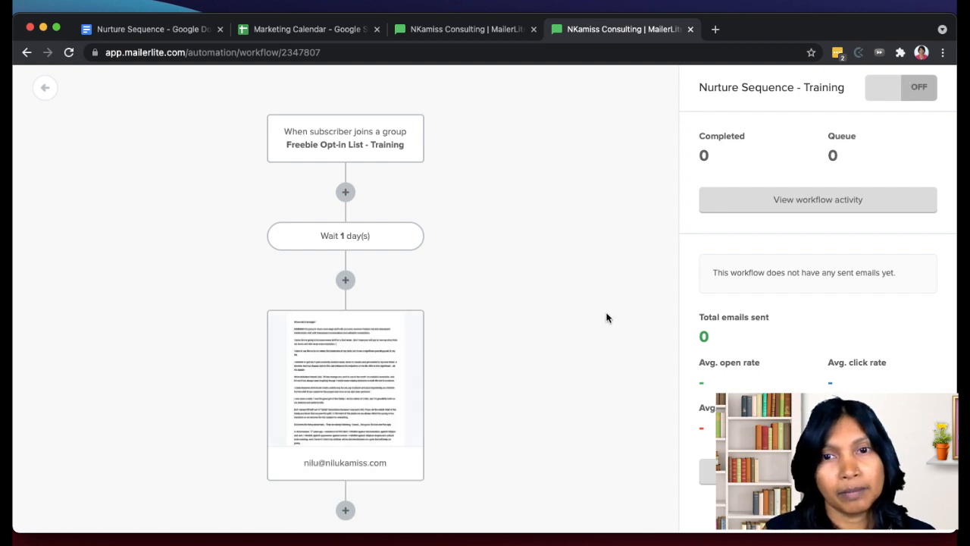
- Rename the workflow's first email to "1st Nurture Email" and save its settings
scroll(607, 316, down, 1)
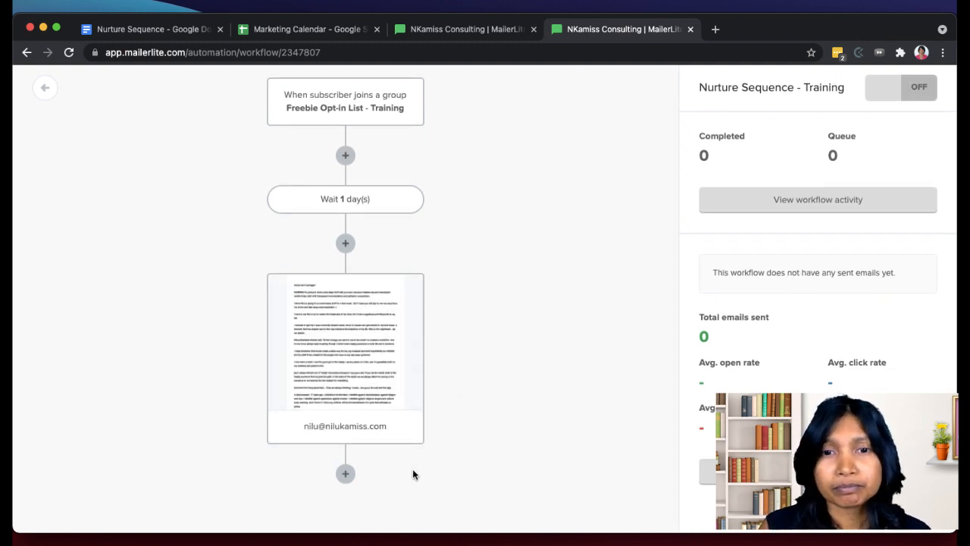
click(375, 429)
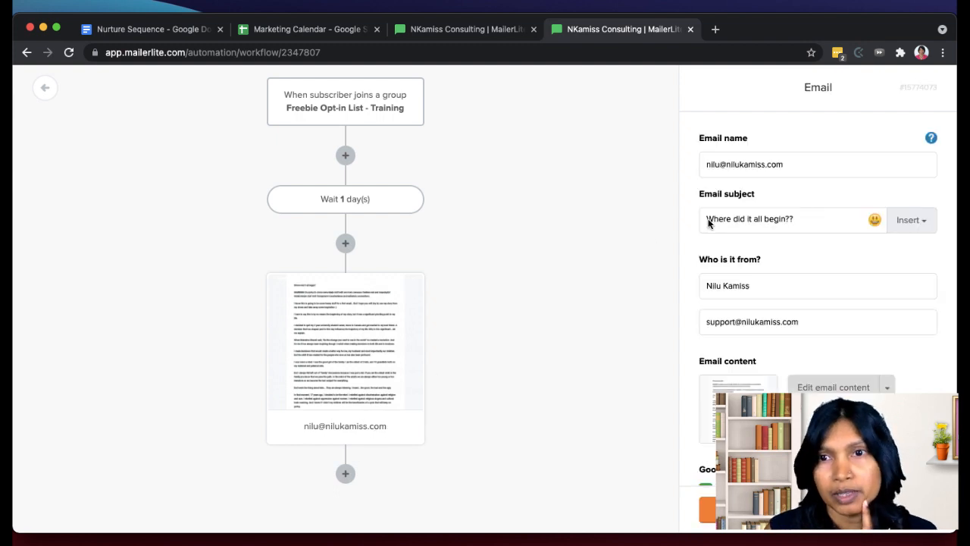
click(794, 166)
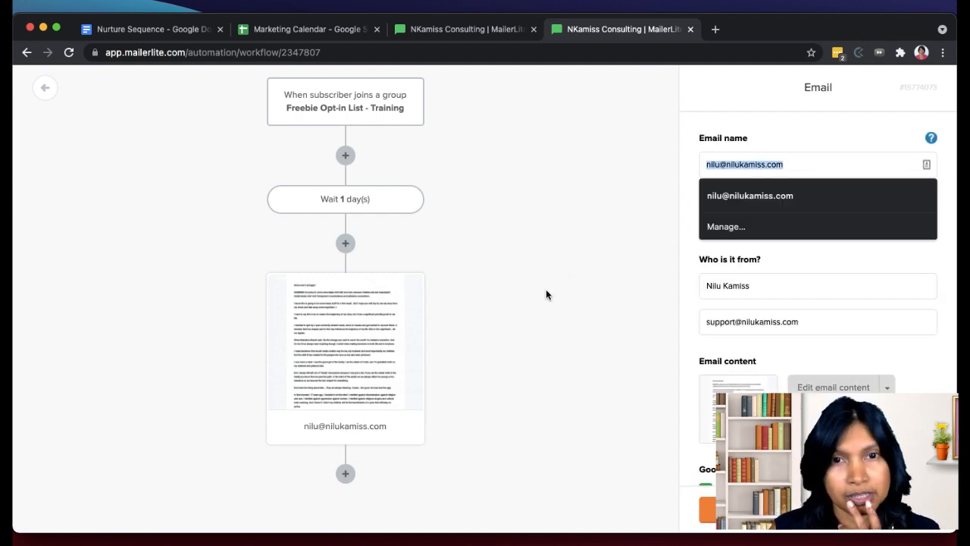
text(1st)
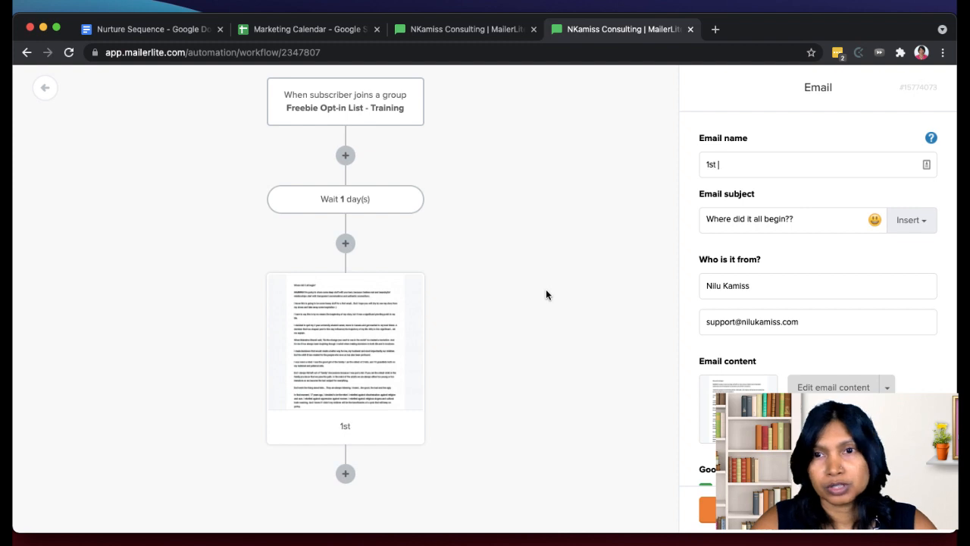
text( Nurture Email)
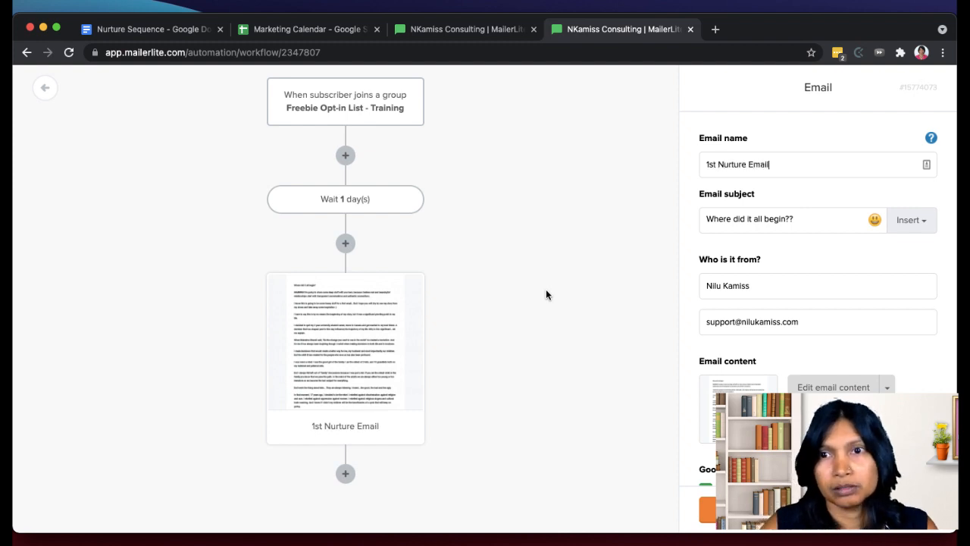
scroll(899, 297, down, 3)
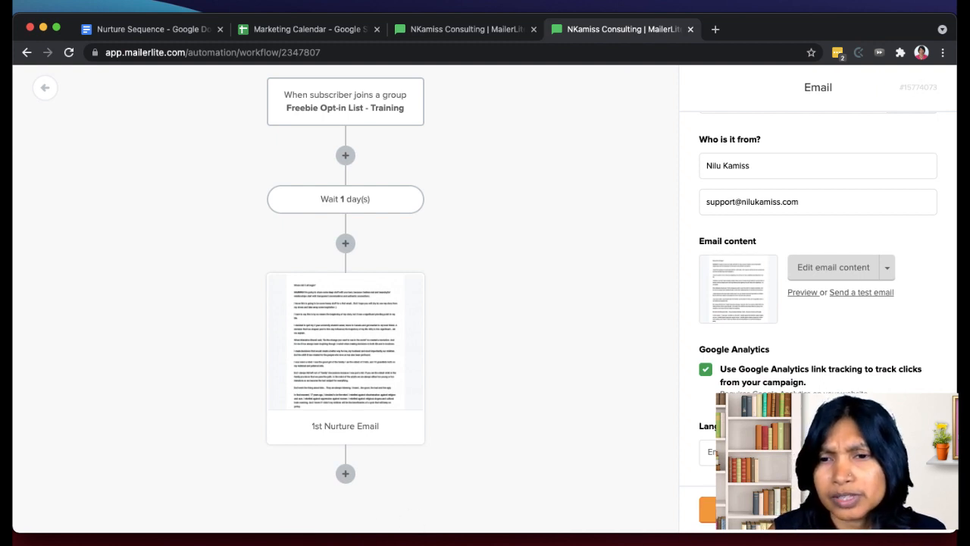
click(611, 437)
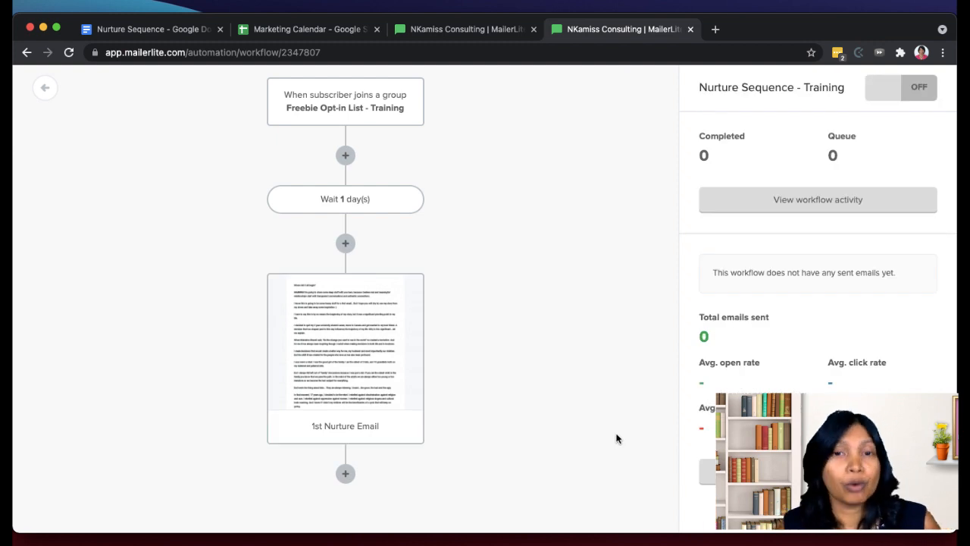
- Add a delay of 1 day after the 1st Nurture Email and save it
click(345, 475)
click(308, 421)
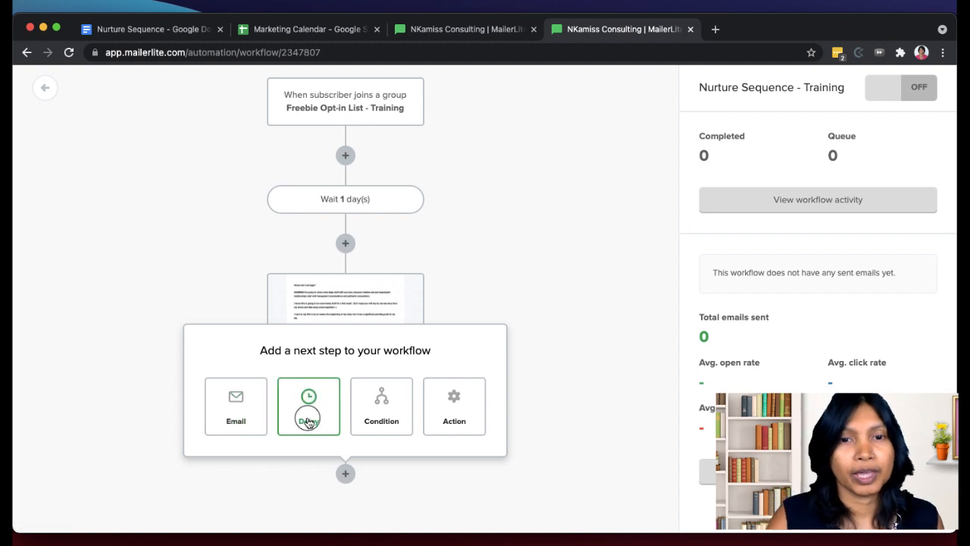
click(720, 161)
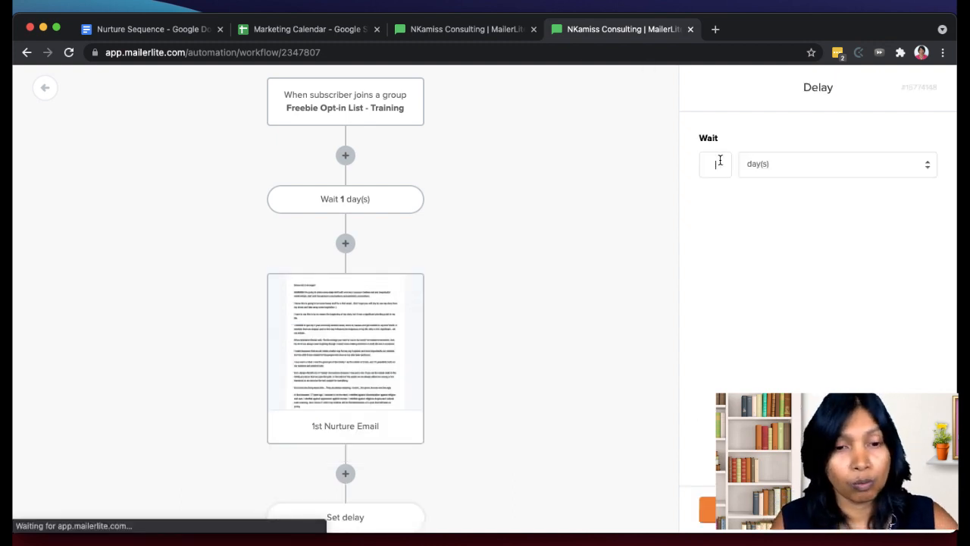
click(728, 510)
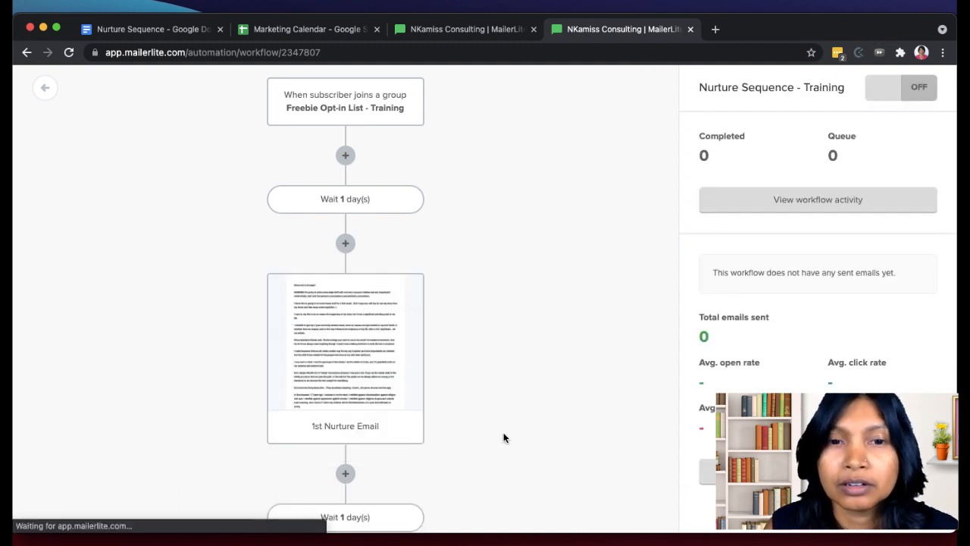
- Add an email step after the second delay and name it "2nd Nurture Email"
scroll(504, 436, down, 2)
click(345, 473)
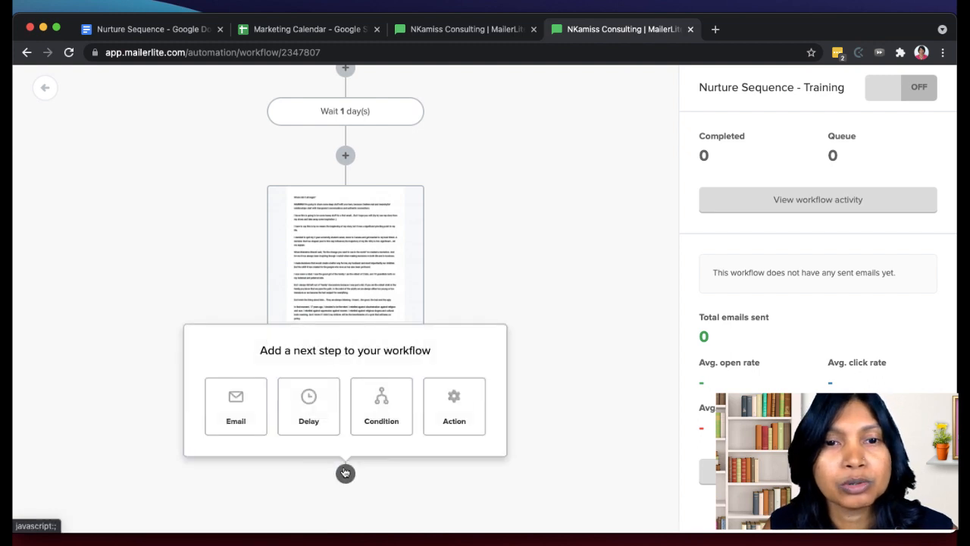
click(241, 417)
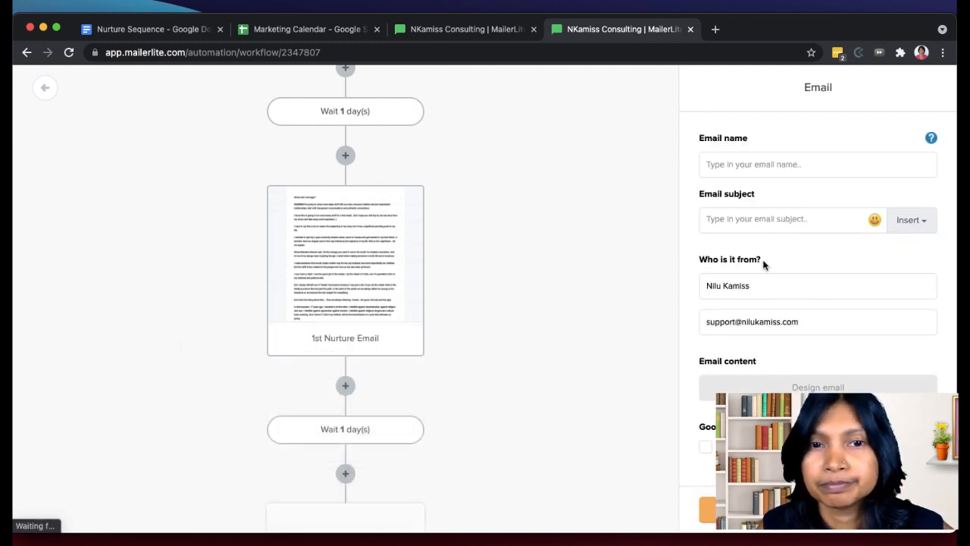
click(766, 164)
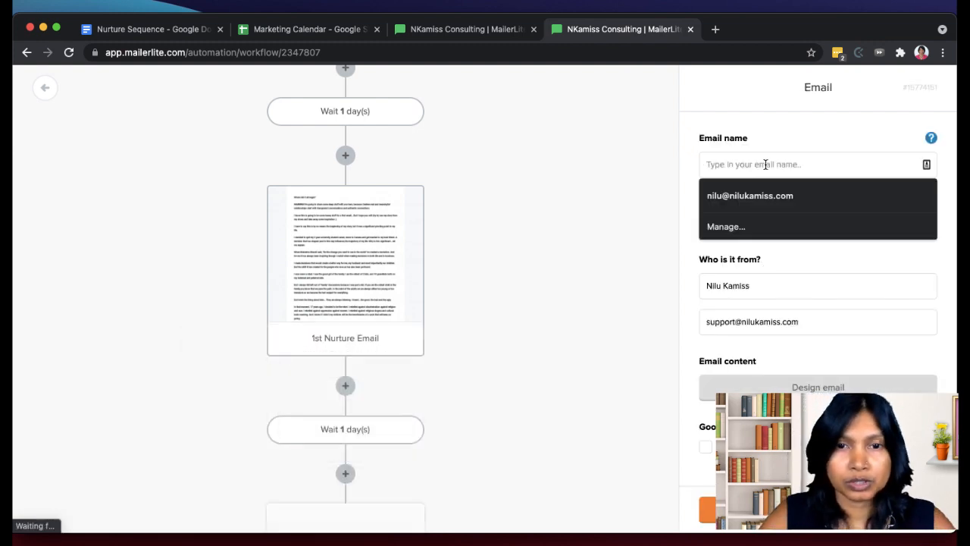
text(Nur)
key(BackSpace)
key(BackSpace)
key(BackSpace)
text(2nd Nurture Email)
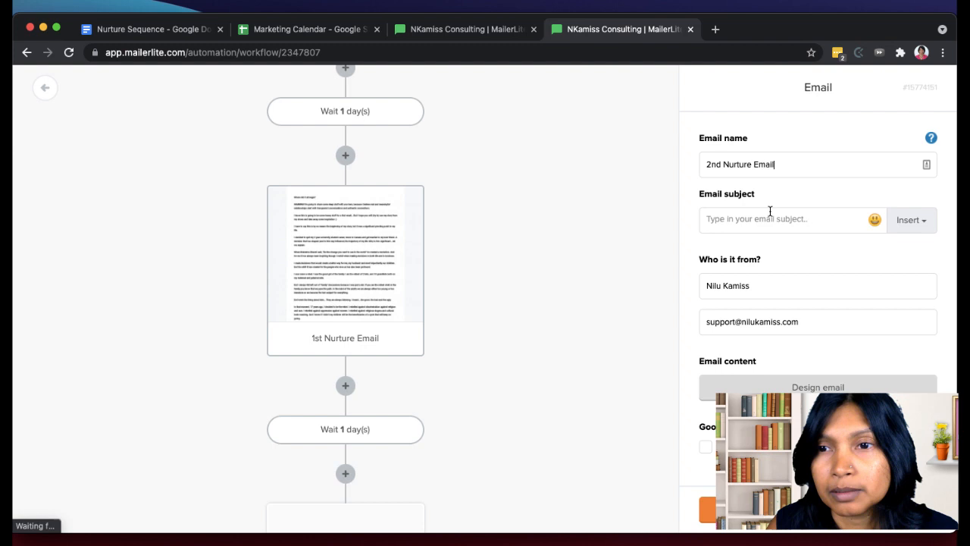
click(771, 215)
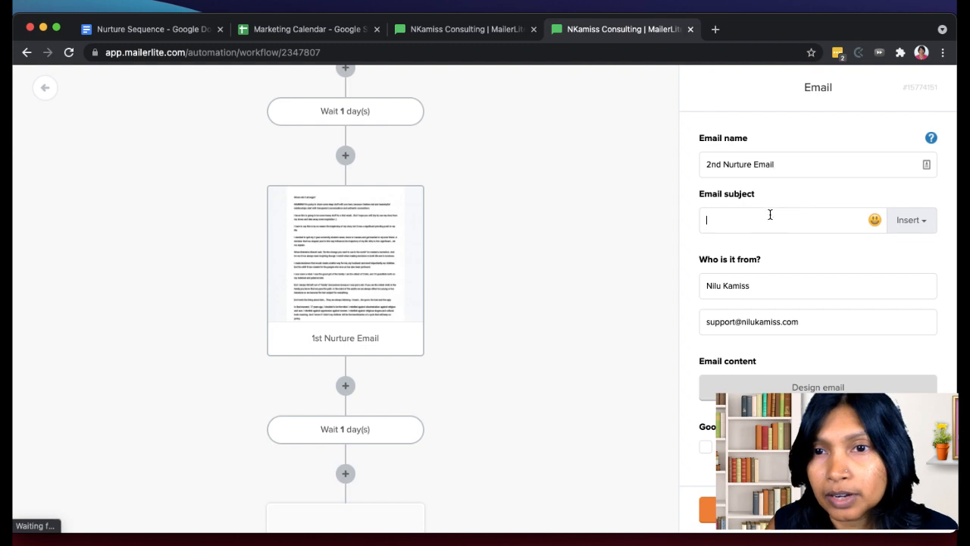
- Switch to the Nurture Sequence document in Google Docs and select the Email 2 text from "I have a confession to make." through the signature
click(111, 33)
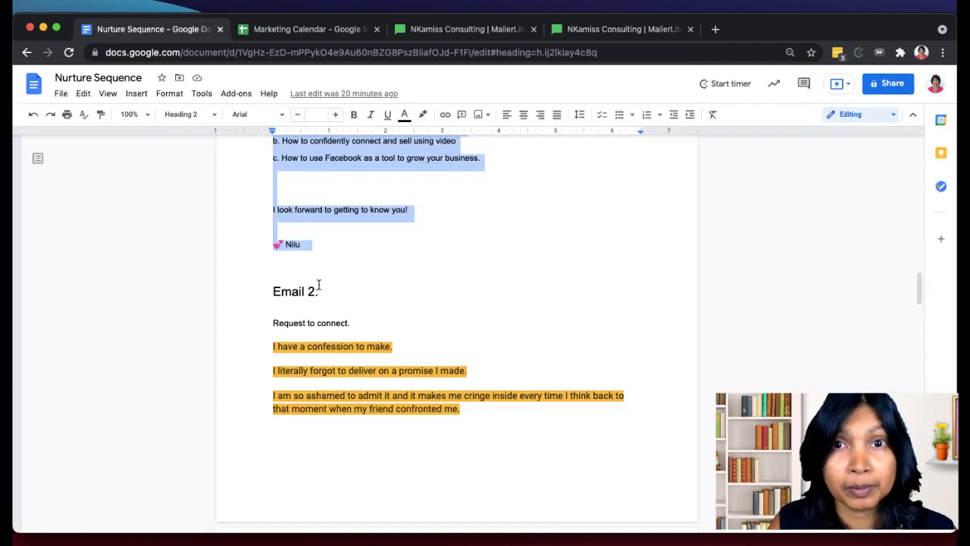
scroll(319, 285, down, 1)
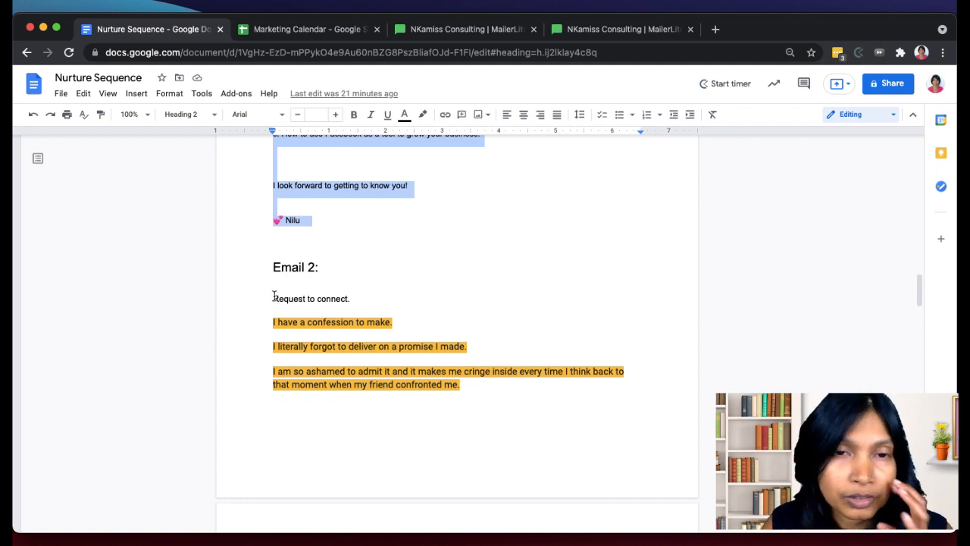
scroll(275, 295, down, 2)
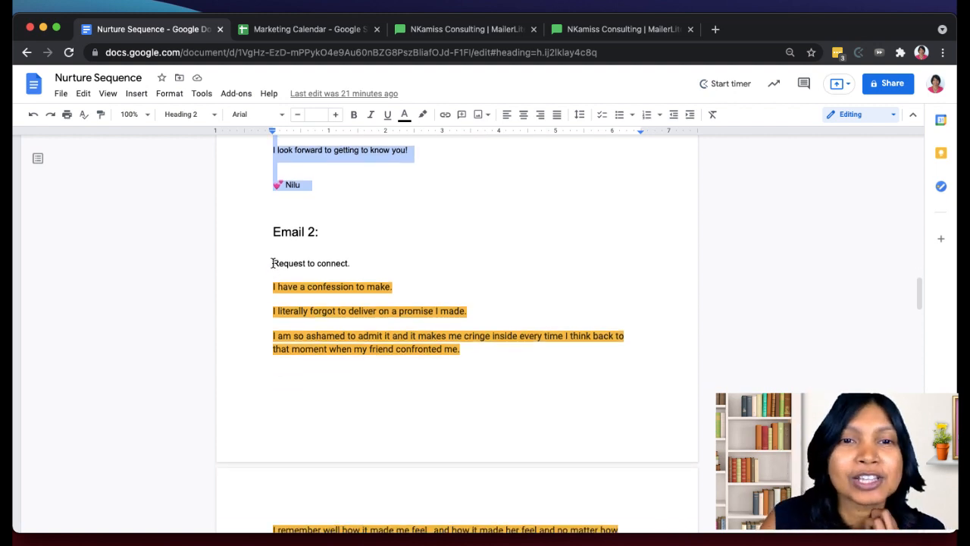
scroll(274, 260, down, 1)
click(273, 256)
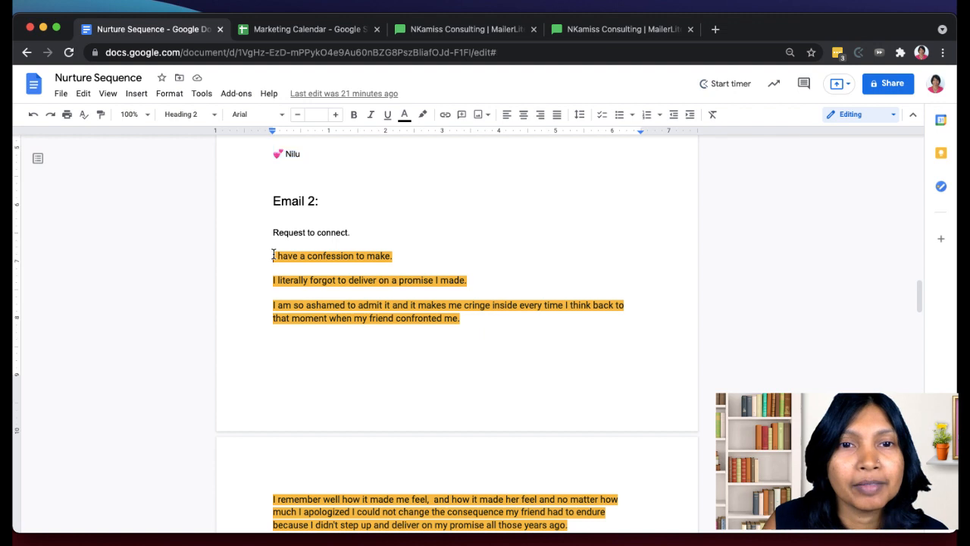
shift+click(313, 485)
drag(313, 490, 386, 400)
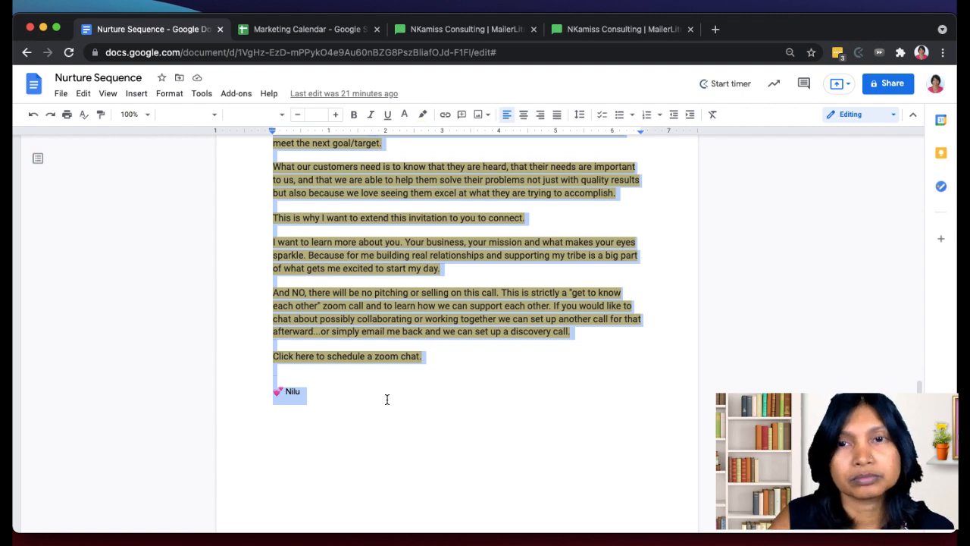
- Switch to the MailerLite workflow, set the 2nd Nurture Email's subject to "I have something to ask you!" and enable its Google Analytics option
click(609, 30)
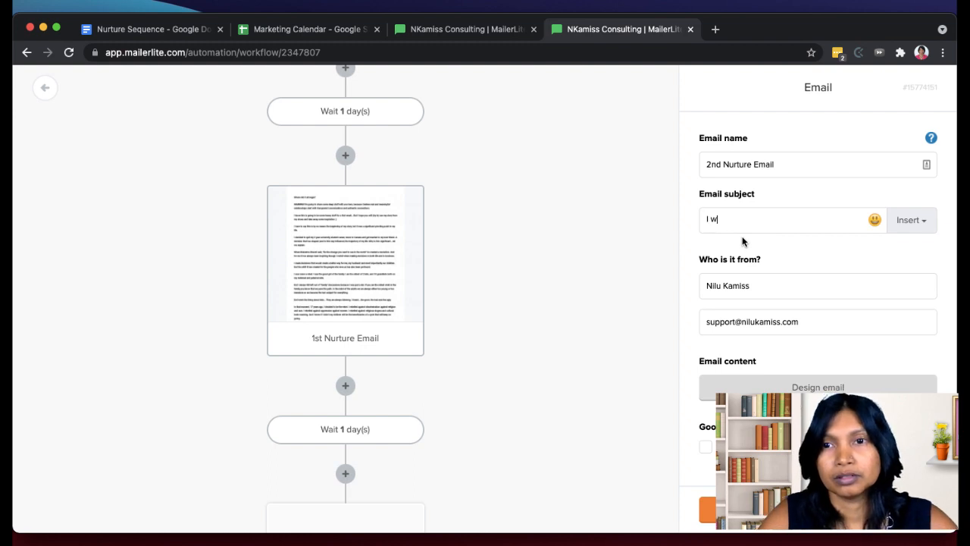
text(h)
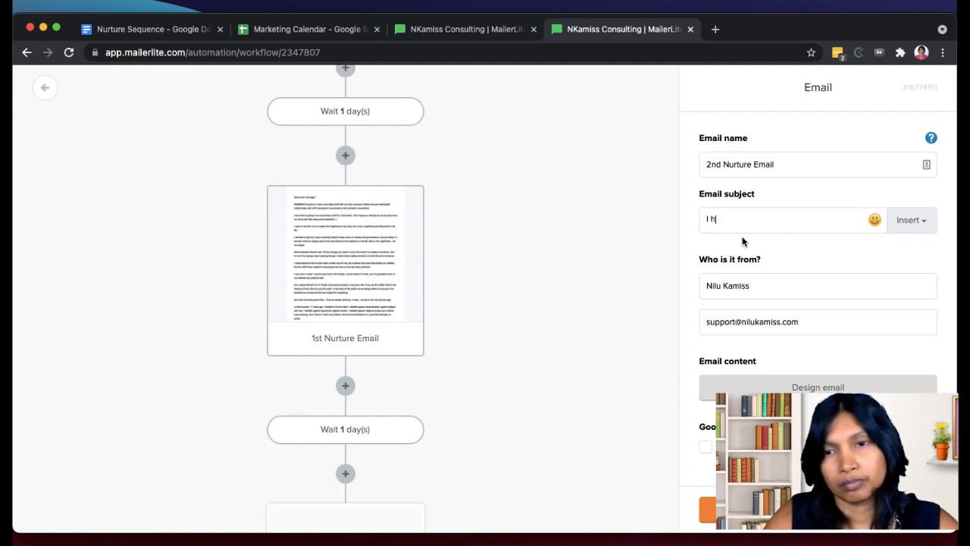
text(ave something to a)
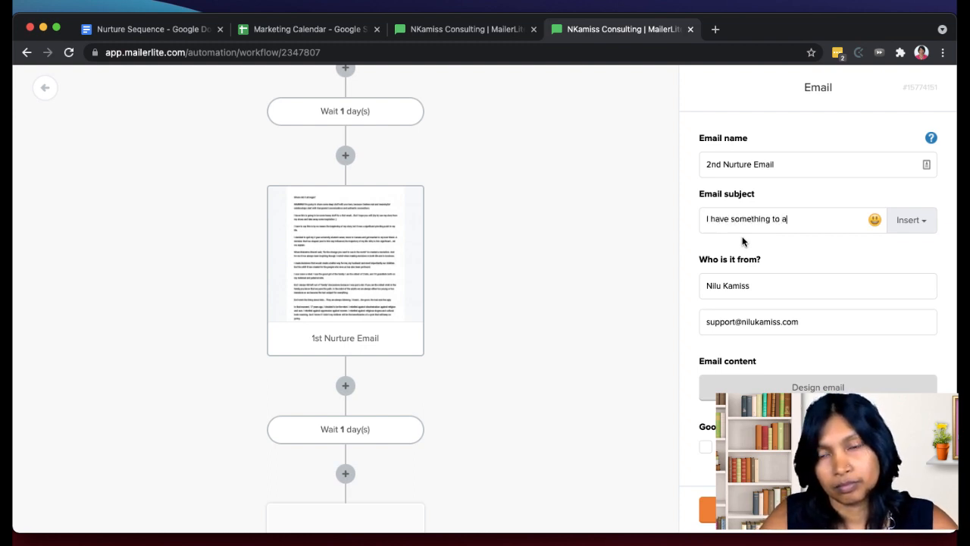
text(sk you!)
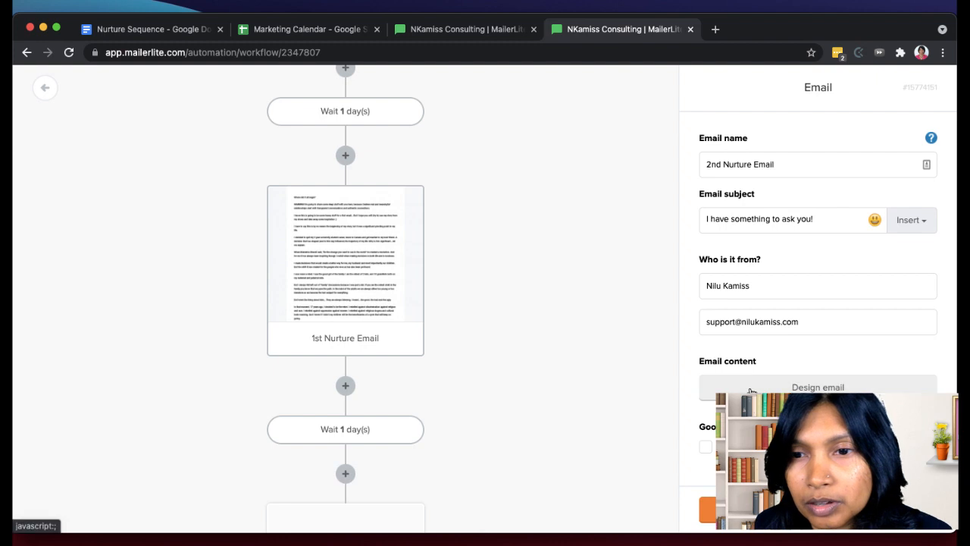
click(704, 448)
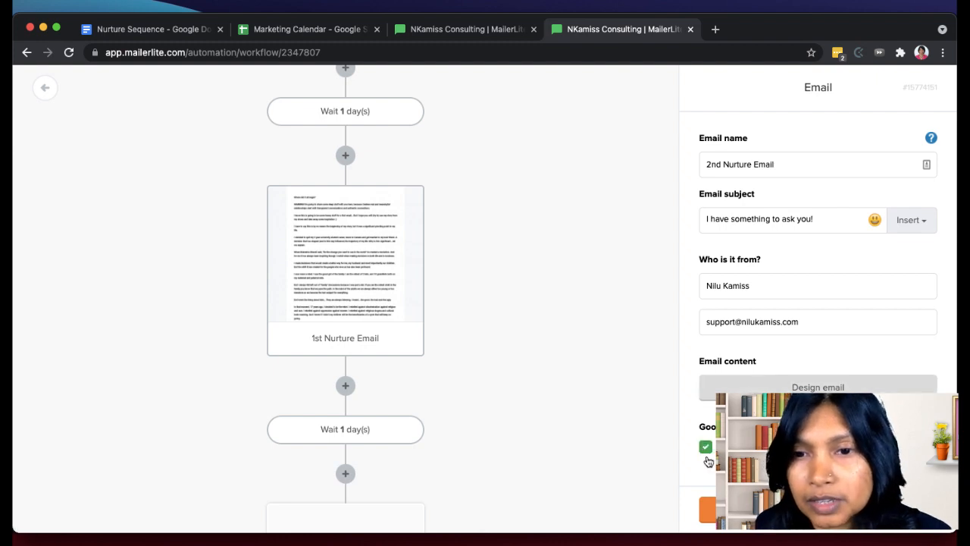
click(783, 387)
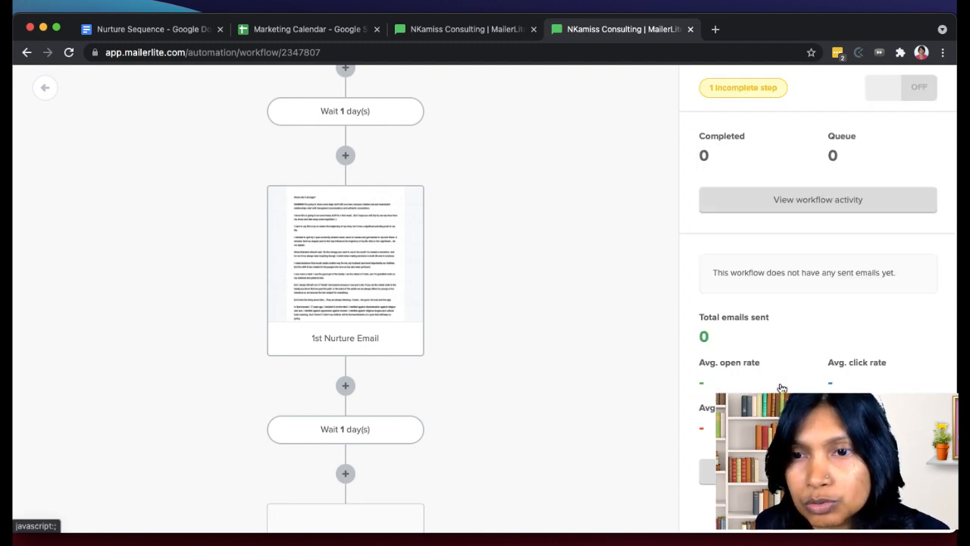
- Start designing the content of the 2nd Nurture Email using the saved Training Template
scroll(383, 438, down, 3)
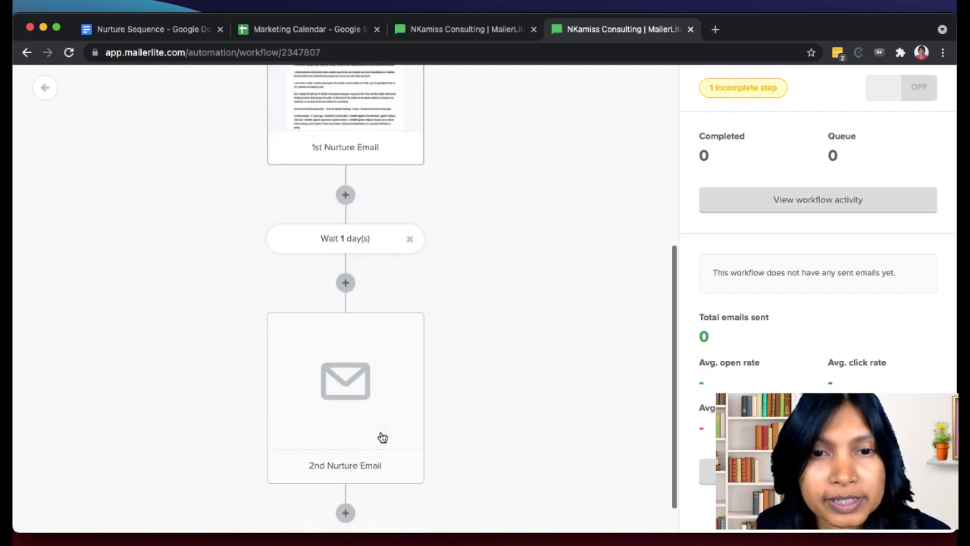
click(353, 357)
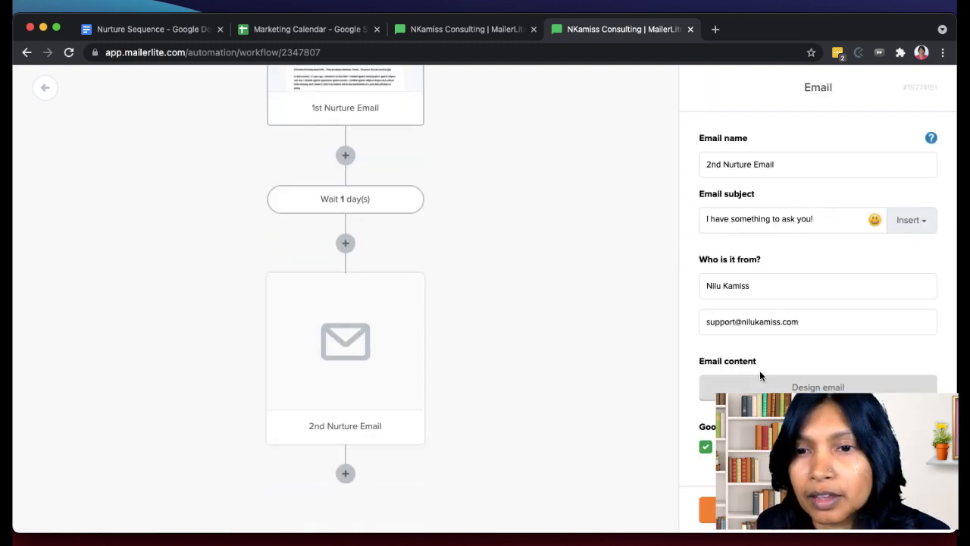
scroll(759, 370, down, 1)
click(801, 331)
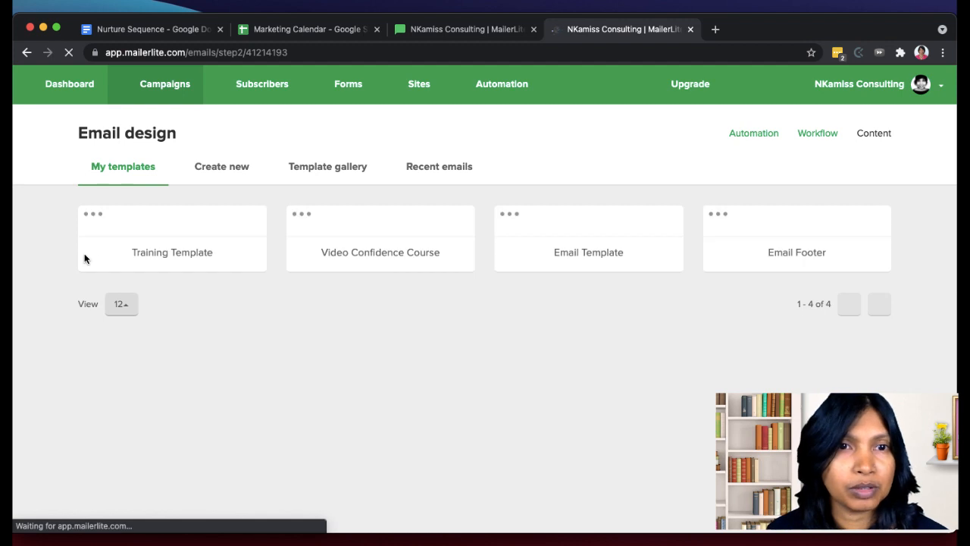
mouse_move(195, 229)
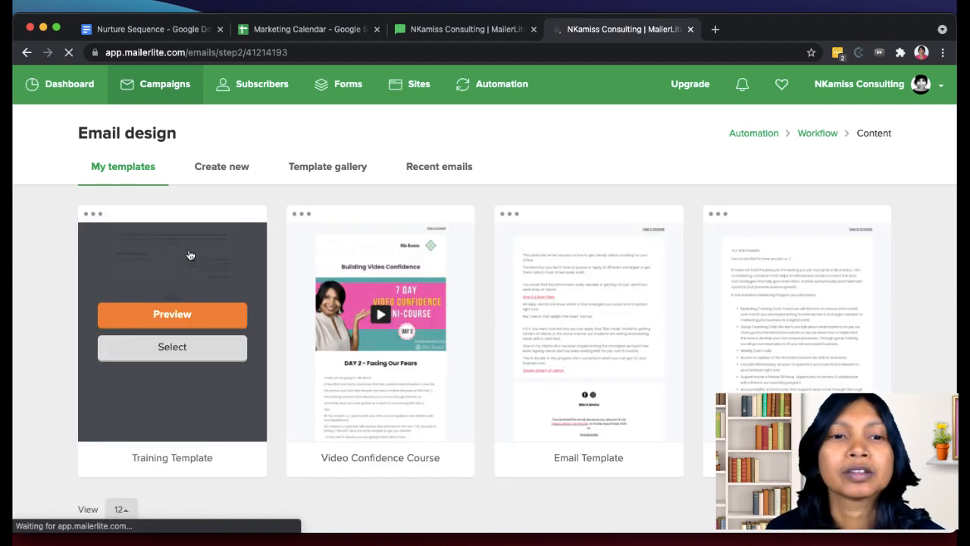
mouse_move(448, 285)
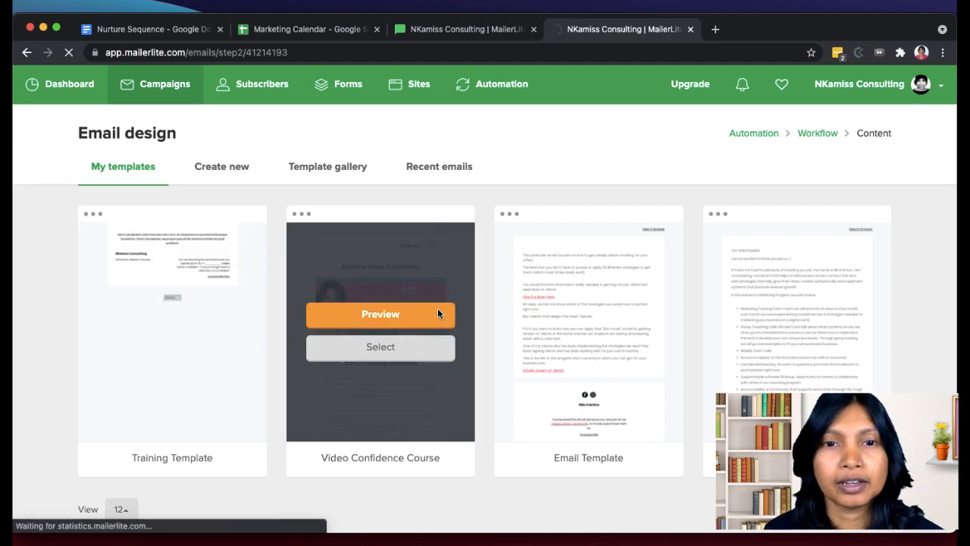
mouse_move(198, 318)
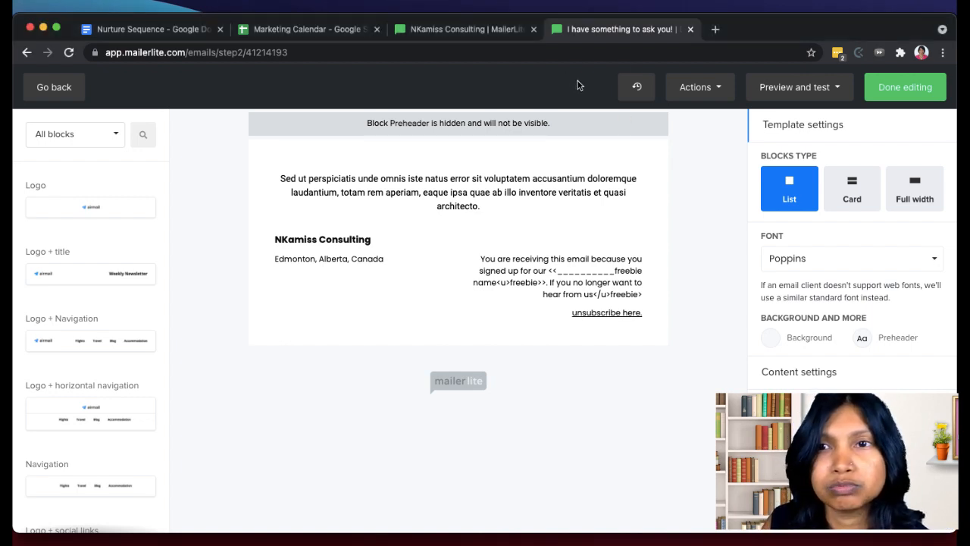
- Replace all the placeholder text in the email's text block with the copied Email 2 text
click(863, 128)
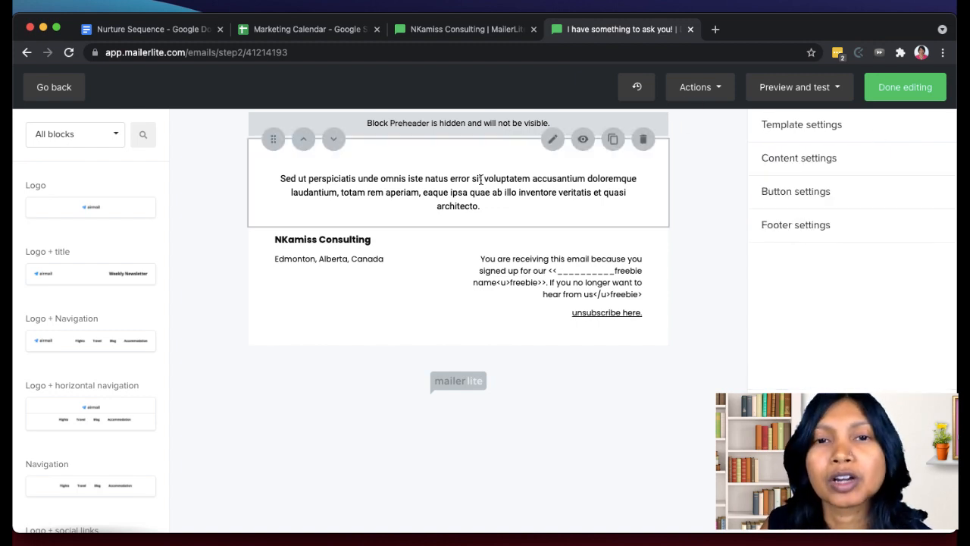
click(562, 158)
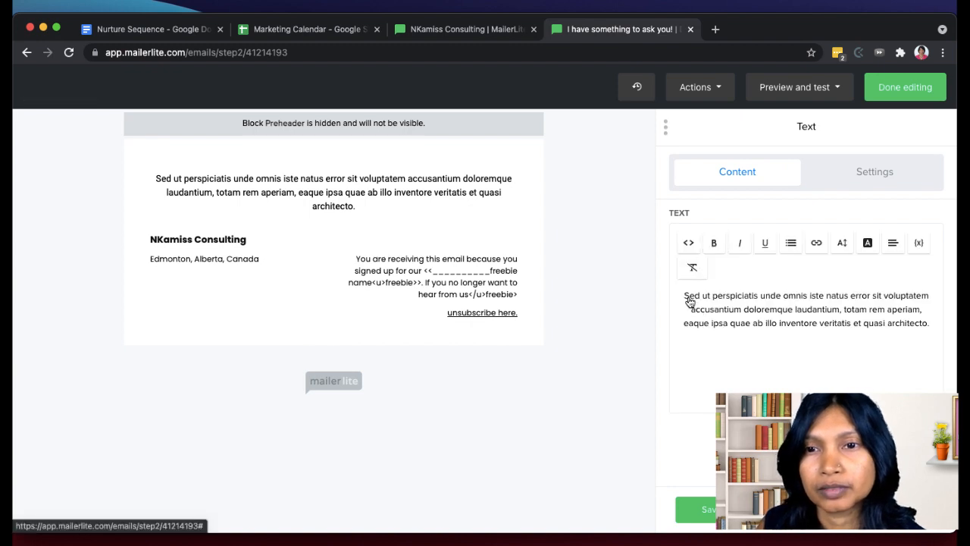
click(688, 296)
key(super+a)
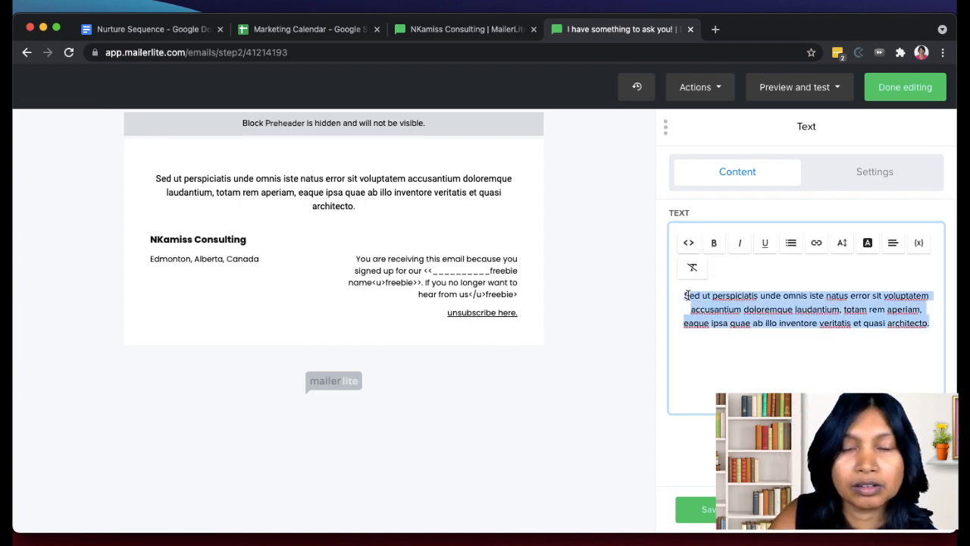
key(super+v)
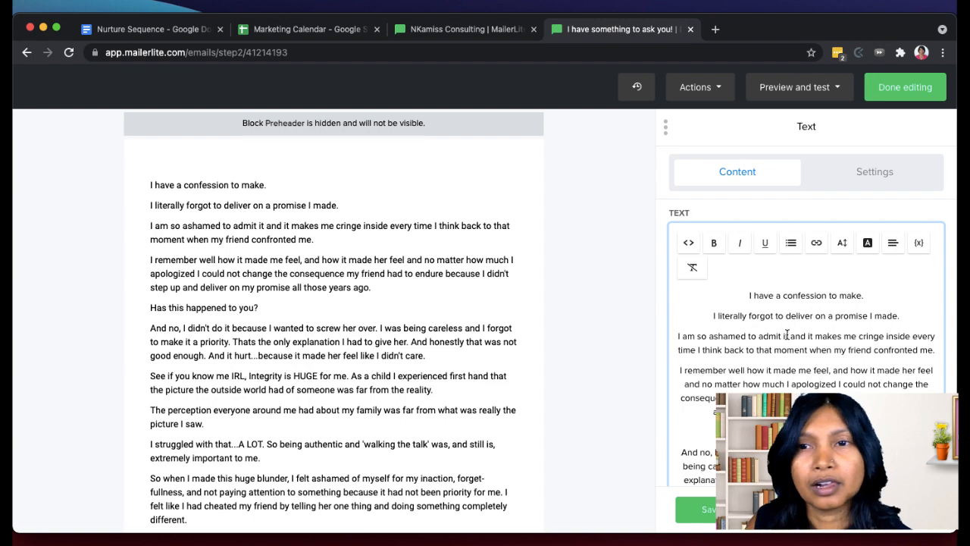
- Reduce the font size of the signature at the end of the email text
scroll(787, 335, down, 15)
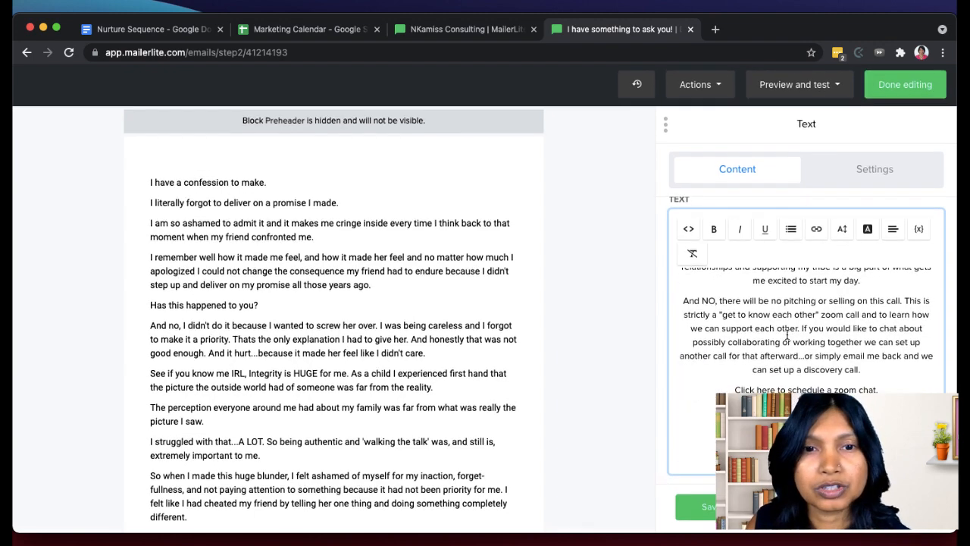
scroll(353, 379, down, 10)
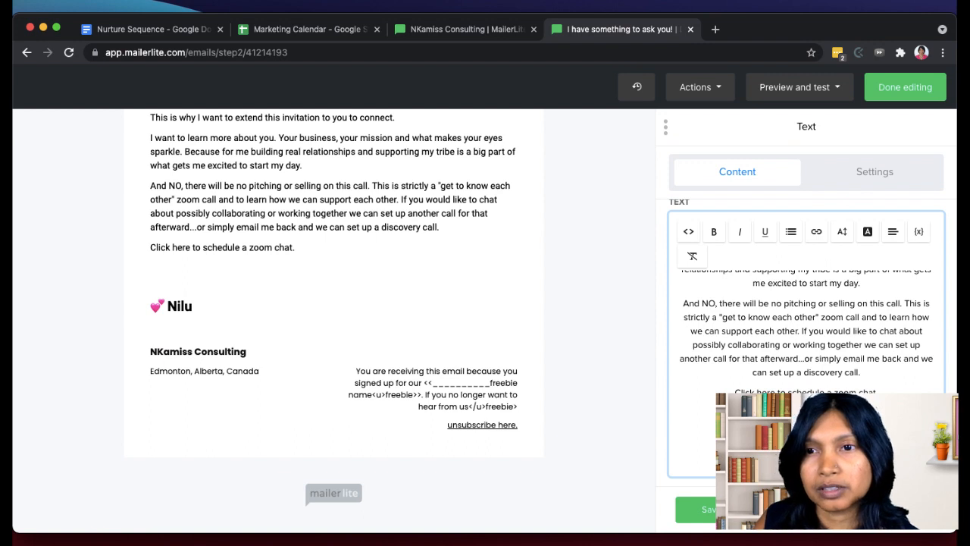
click(841, 230)
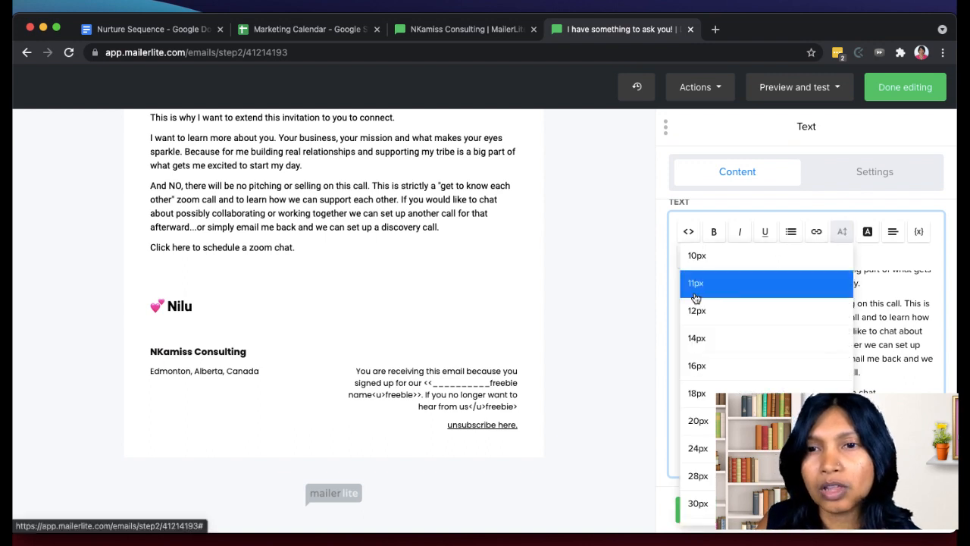
click(703, 324)
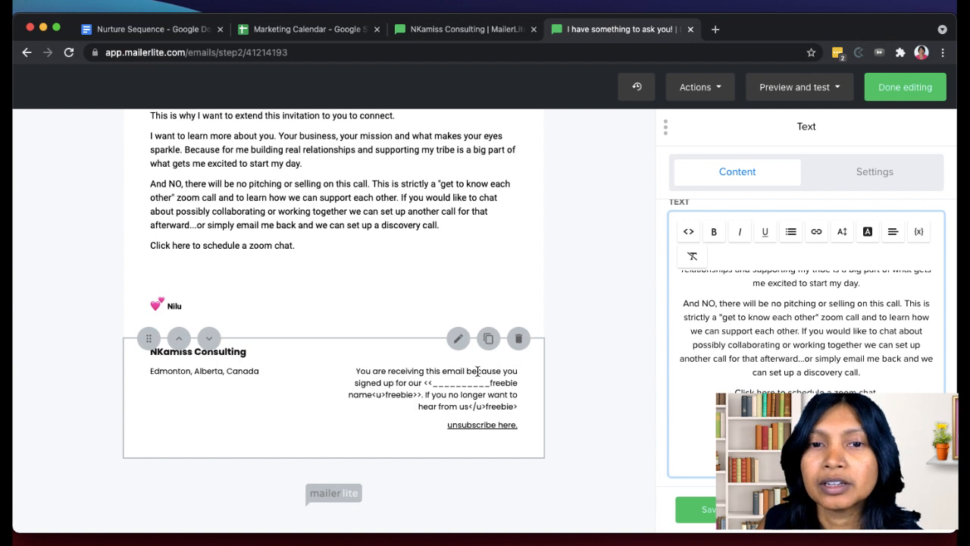
- Replace the freebie name placeholder in the footer's disclaimer with "free resources"
click(431, 423)
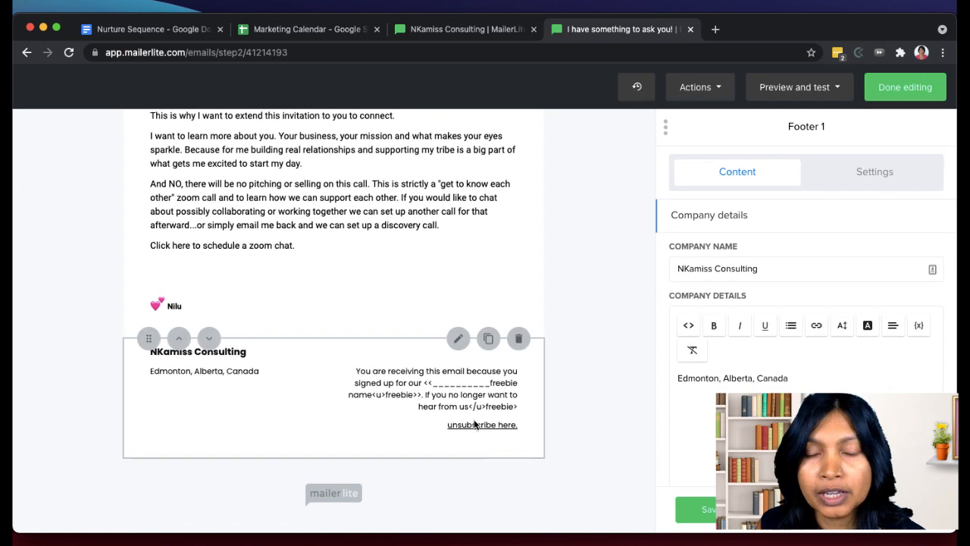
click(727, 89)
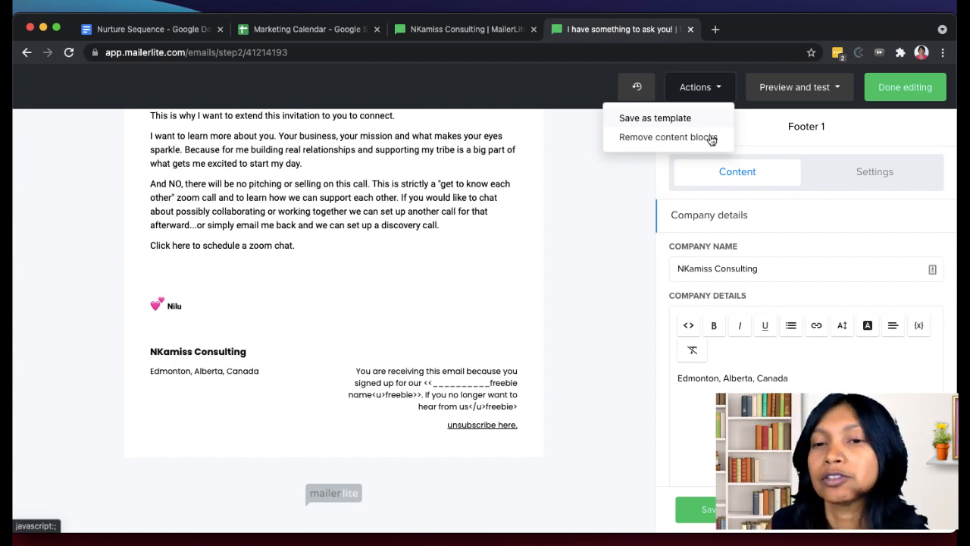
scroll(781, 384, down, 2)
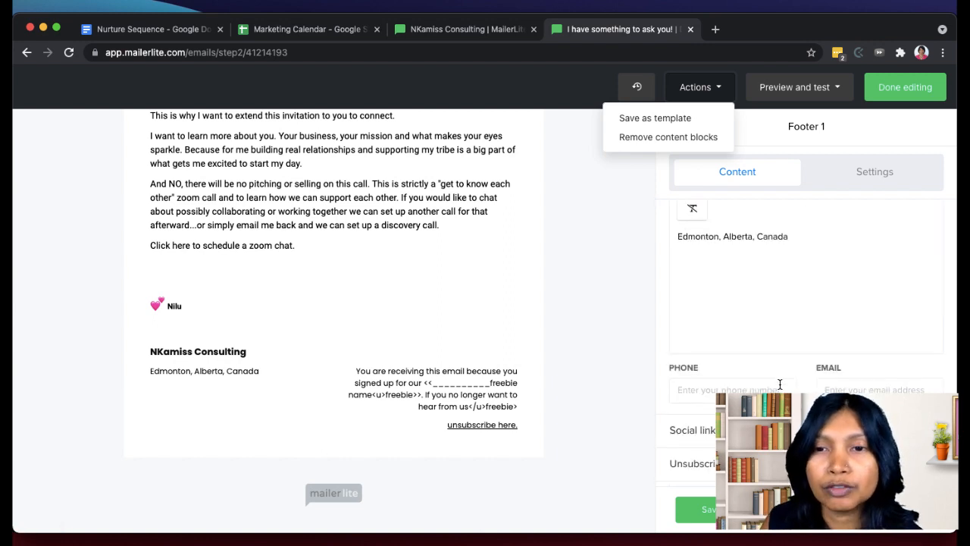
scroll(780, 384, down, 1)
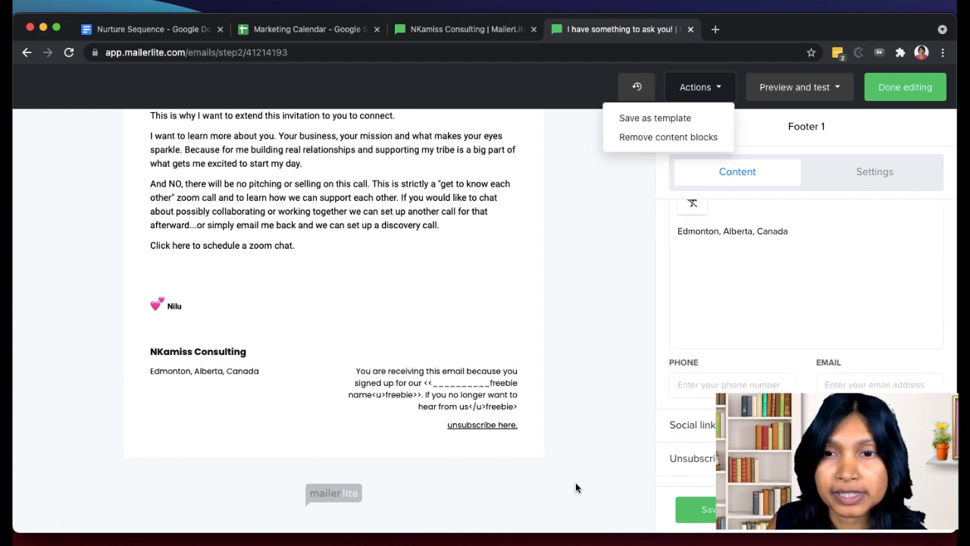
click(701, 458)
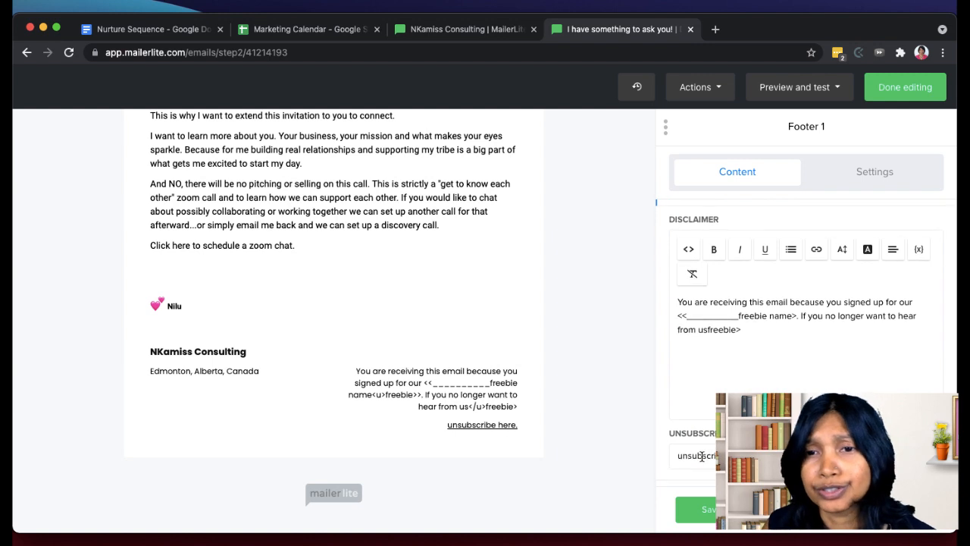
drag(796, 315, 649, 311)
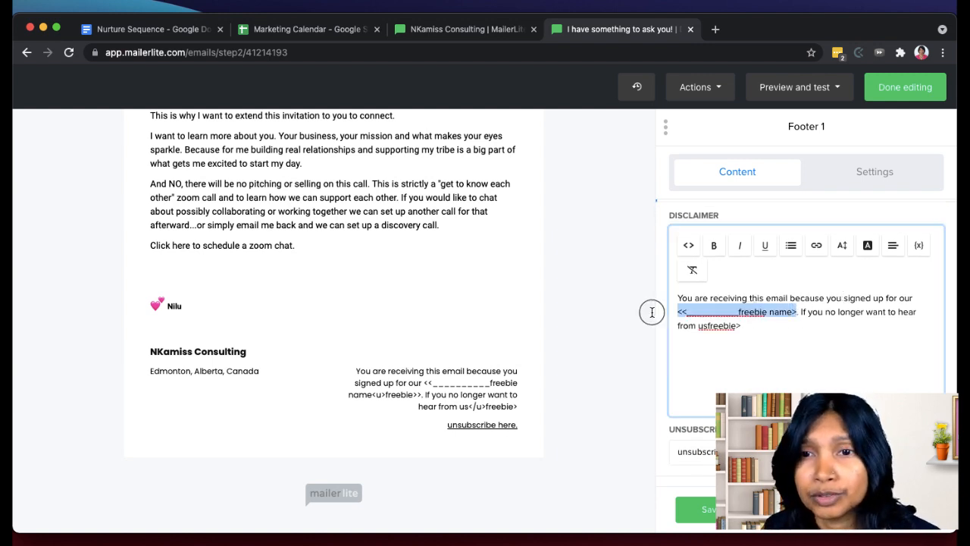
key(BackSpace)
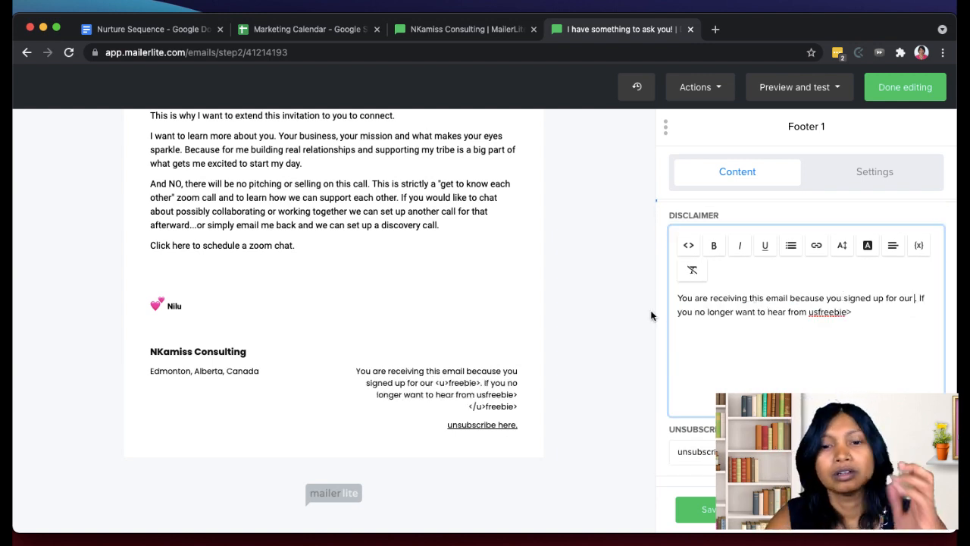
text(free resources)
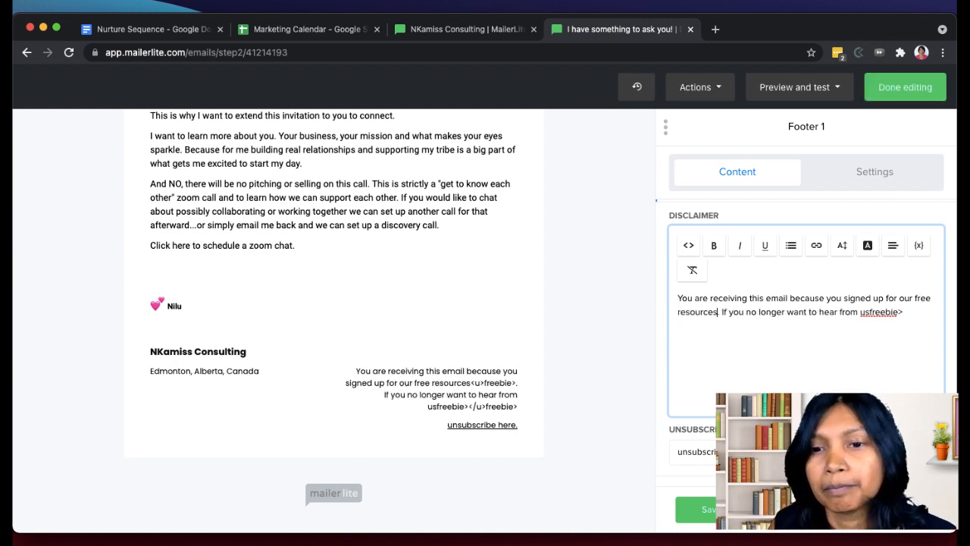
- Remove the stray "freebie>" from the end of the footer disclaimer, finish the sentence with a period and save the footer
click(903, 311)
key(BackSpace)
key(BackSpace)
key(BackSpace)
key(BackSpace)
key(BackSpace)
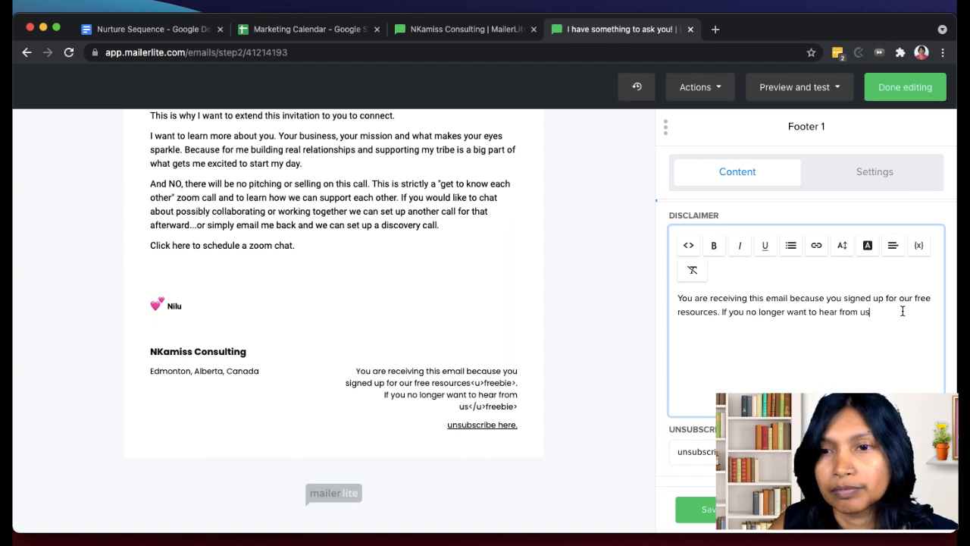
text(.)
click(696, 509)
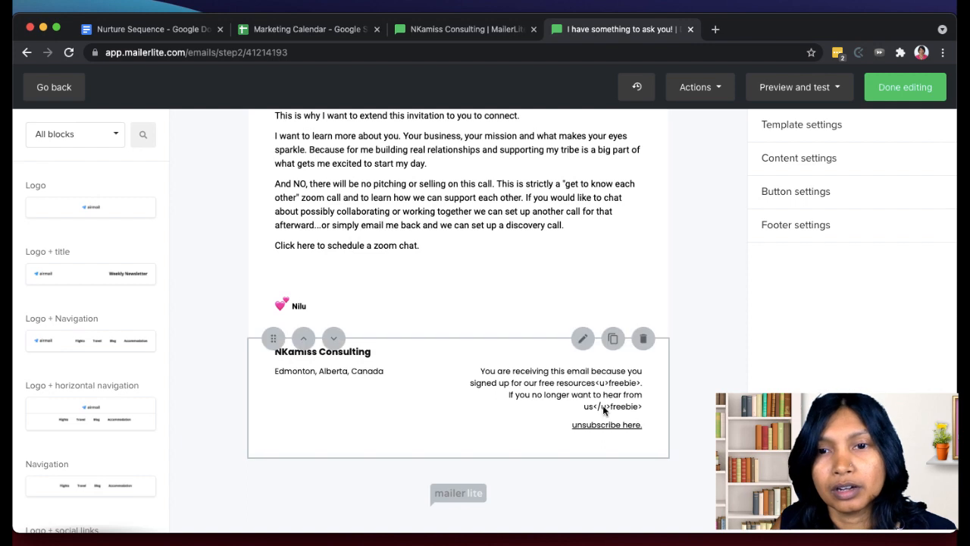
- Remove the underline from the "freebie>. If you no longer want to hear from" text in the footer's disclaimer
click(637, 384)
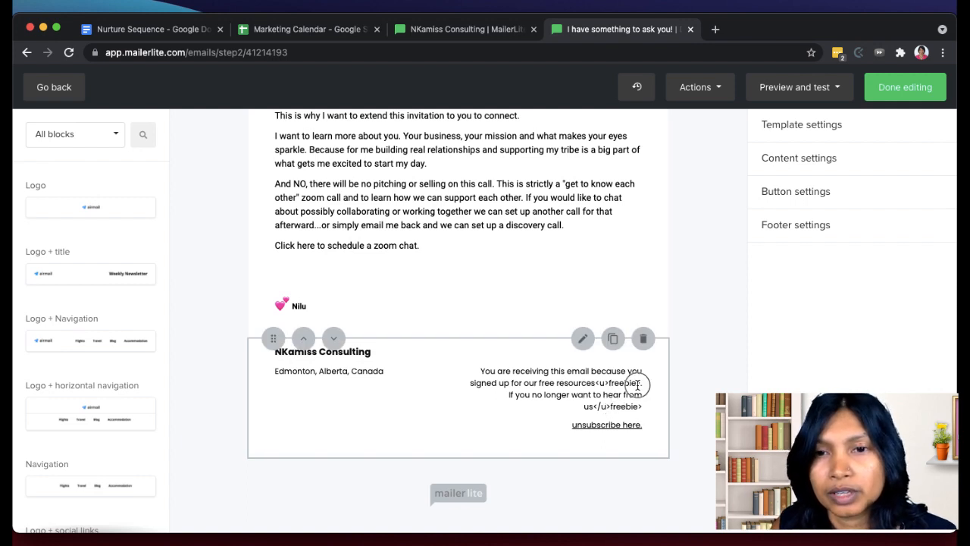
click(590, 416)
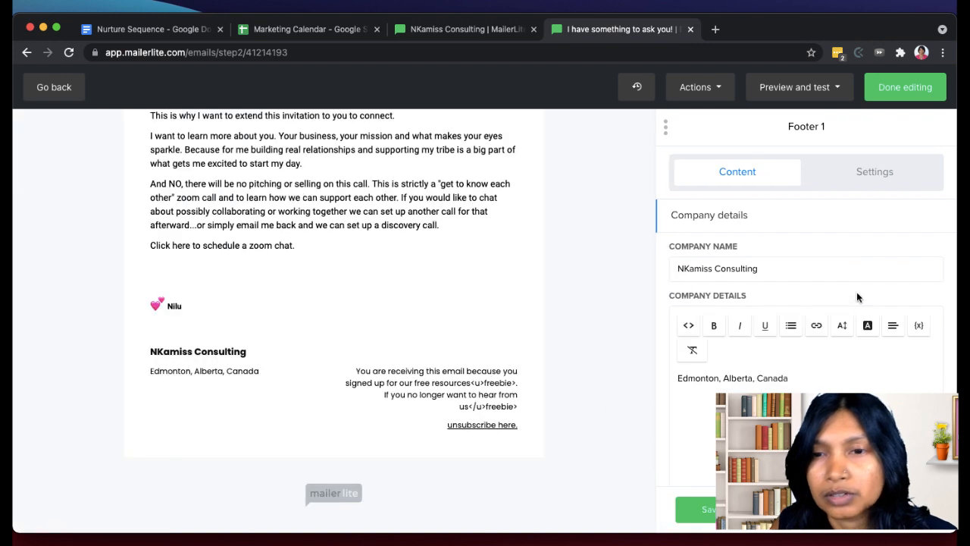
scroll(663, 470, down, 3)
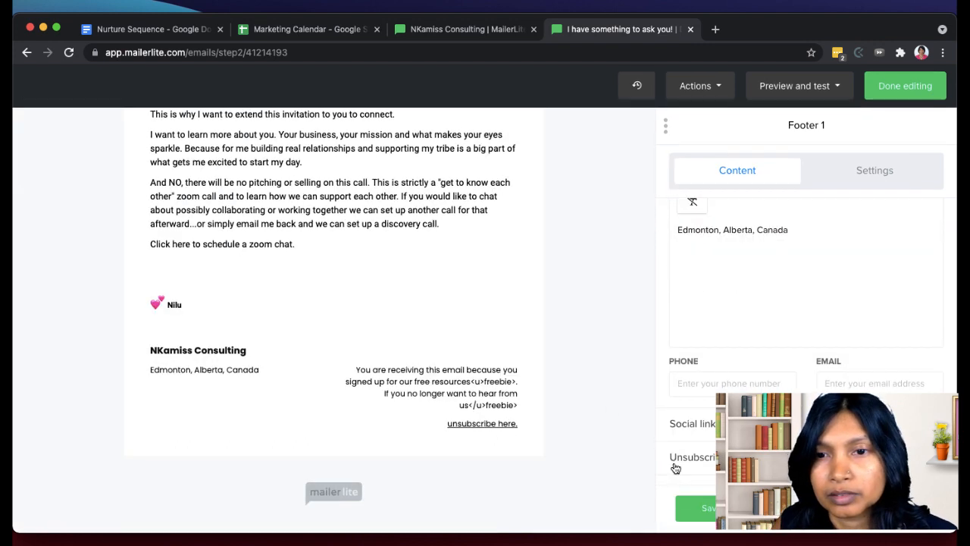
click(673, 459)
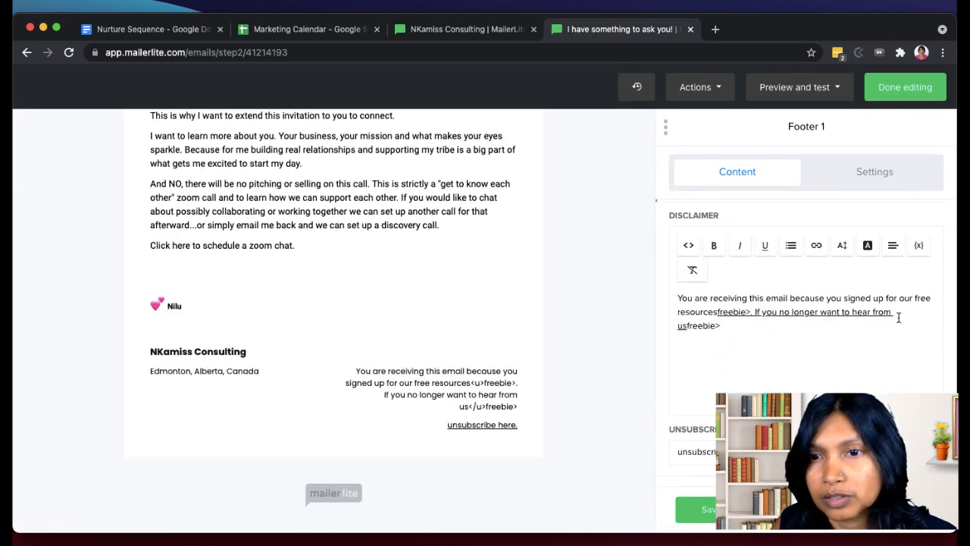
drag(898, 317, 715, 316)
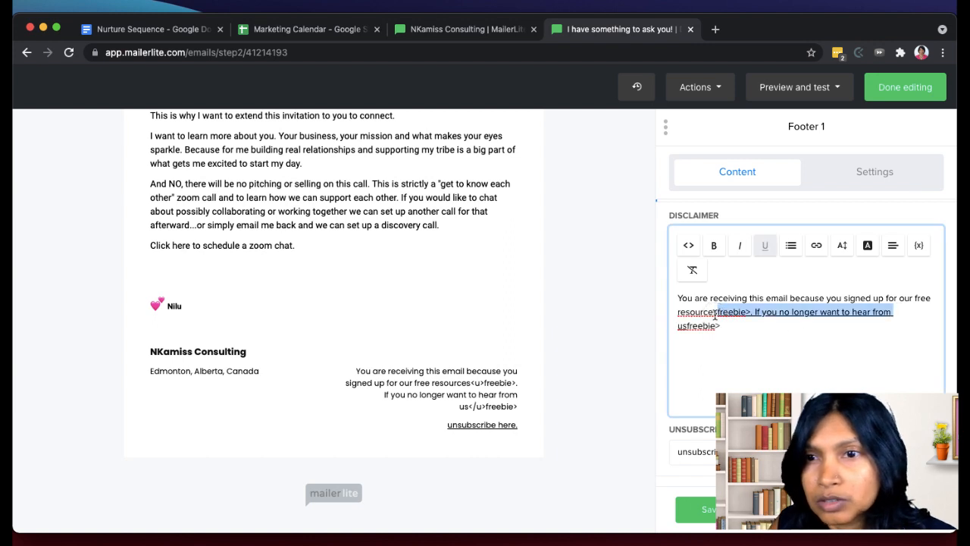
click(764, 247)
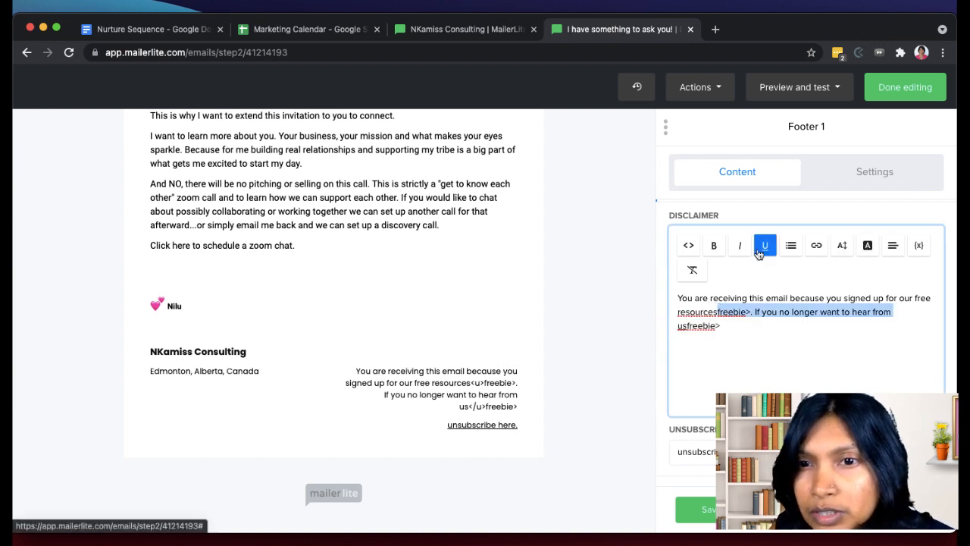
- Delete the stray "freebie>" after "free resources" in the footer disclaimer, keeping the period
click(750, 314)
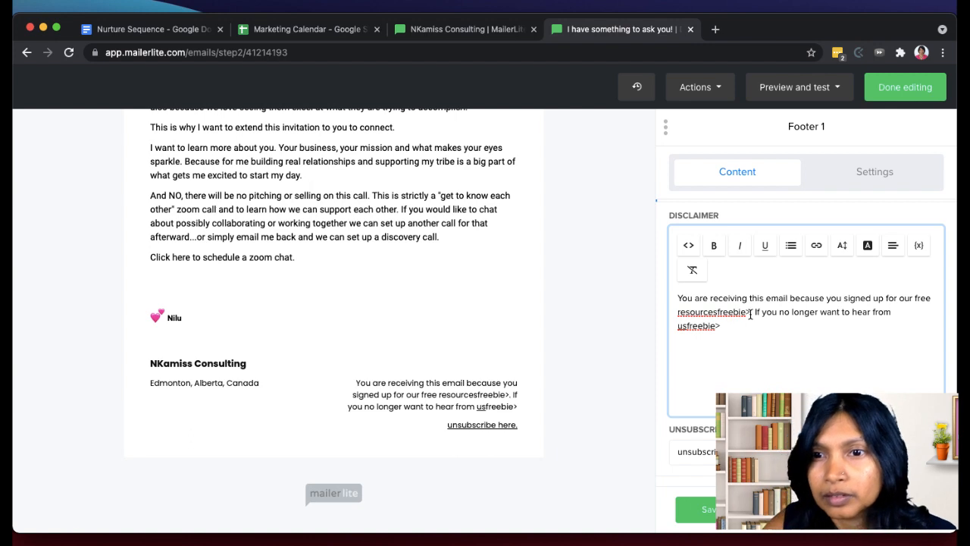
key(BackSpace)
key(BackSpace)
key(BackSpace)
key(BackSpace)
key(BackSpace)
key(BackSpace)
key(BackSpace)
key(BackSpace)
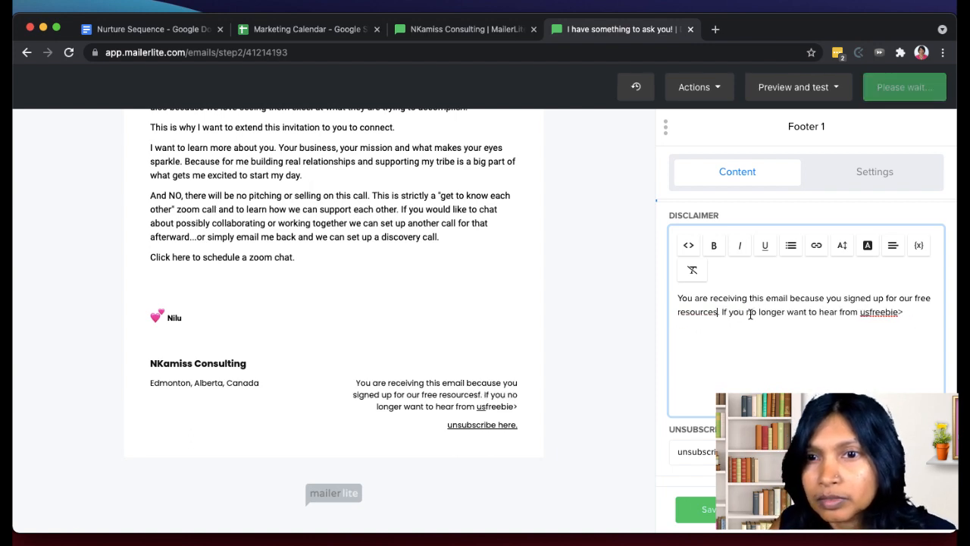
- Delete the leftover "freebie>" after "us" at the end of the disclaimer and save the footer
click(902, 313)
key(BackSpace)
key(BackSpace)
key(BackSpace)
key(BackSpace)
key(BackSpace)
key(BackSpace)
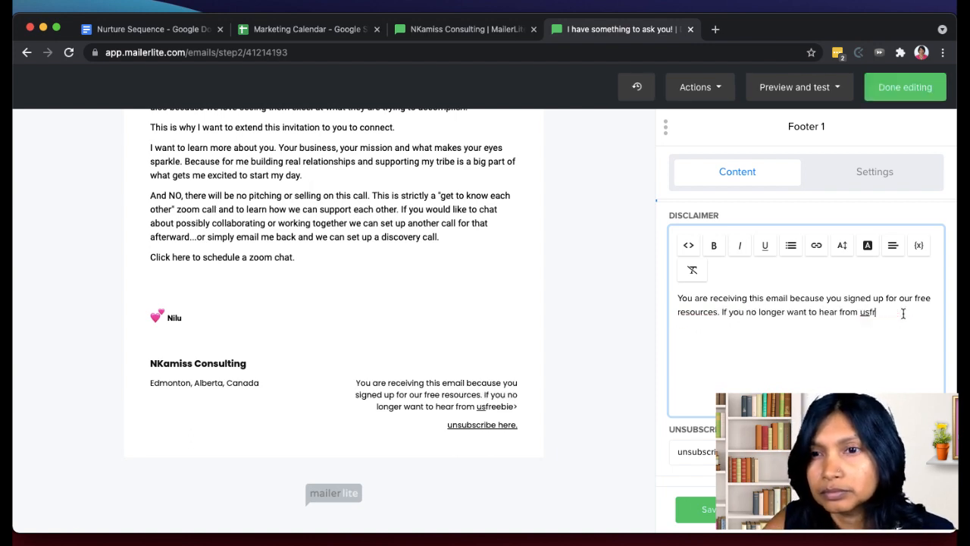
key(BackSpace)
key(BackSpace)
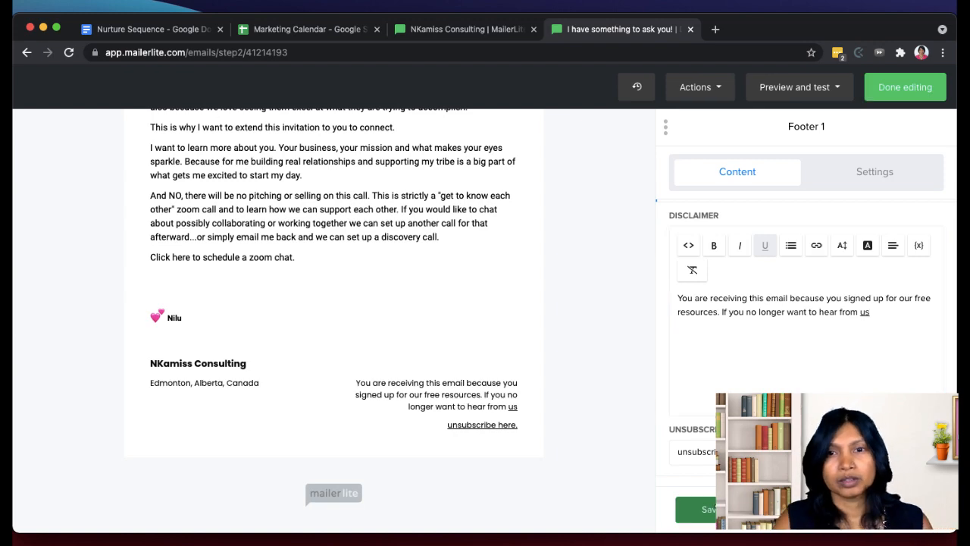
click(719, 510)
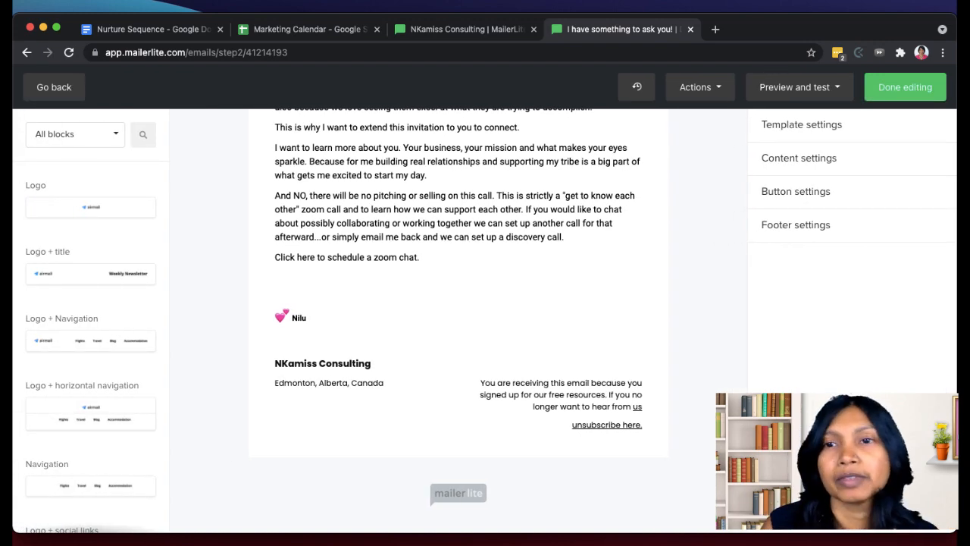
- Finish editing the second nurture email and return to the Nurture Sequence - Training workflow to look over its steps
scroll(535, 293, up, 10)
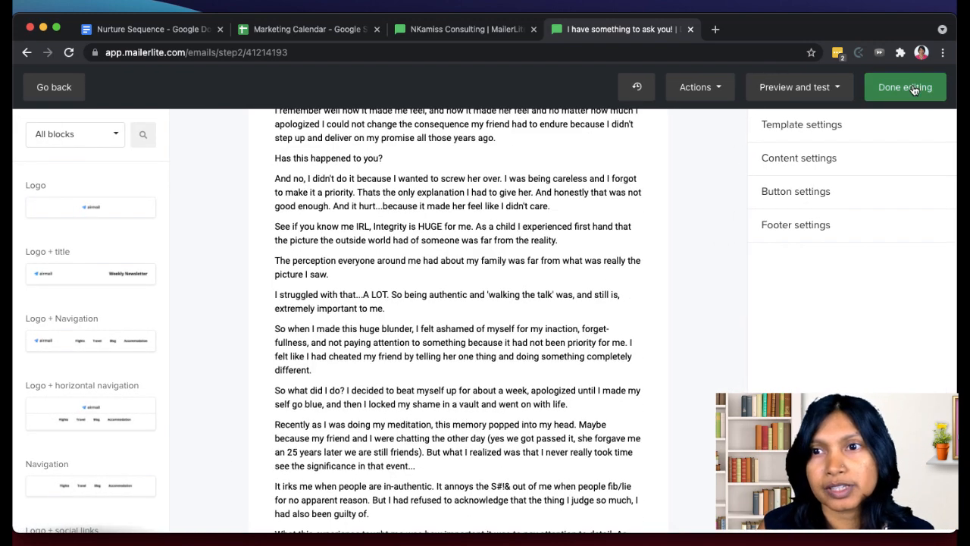
click(915, 90)
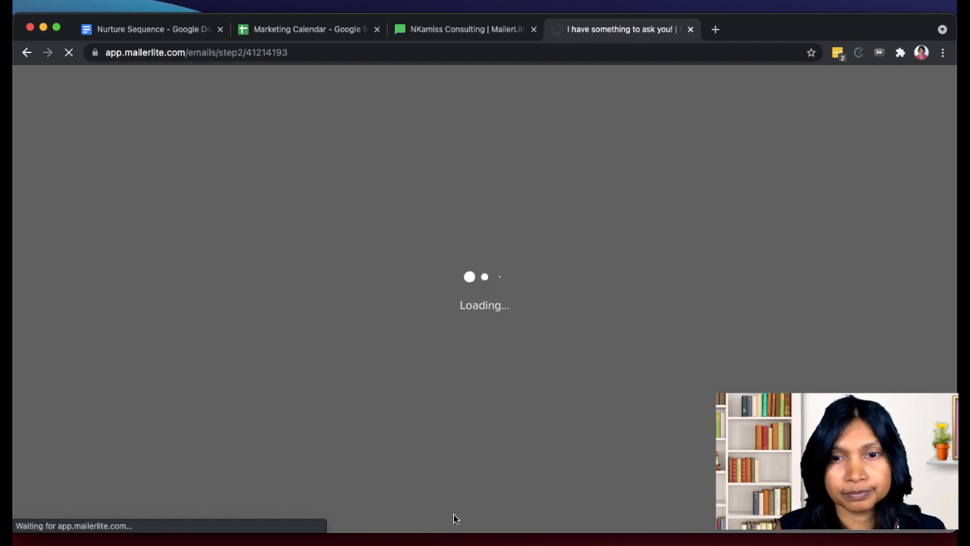
click(469, 485)
click(763, 141)
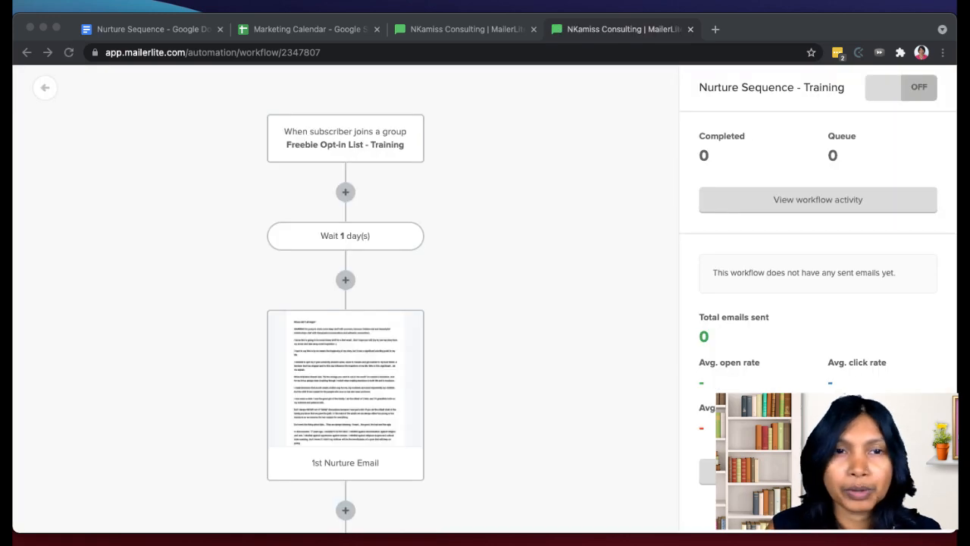
click(212, 400)
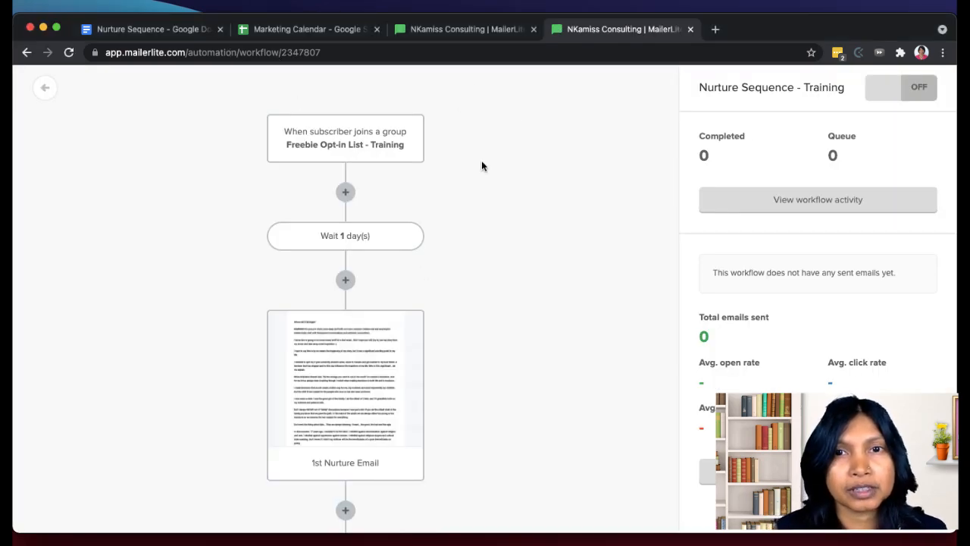
scroll(418, 269, down, 5)
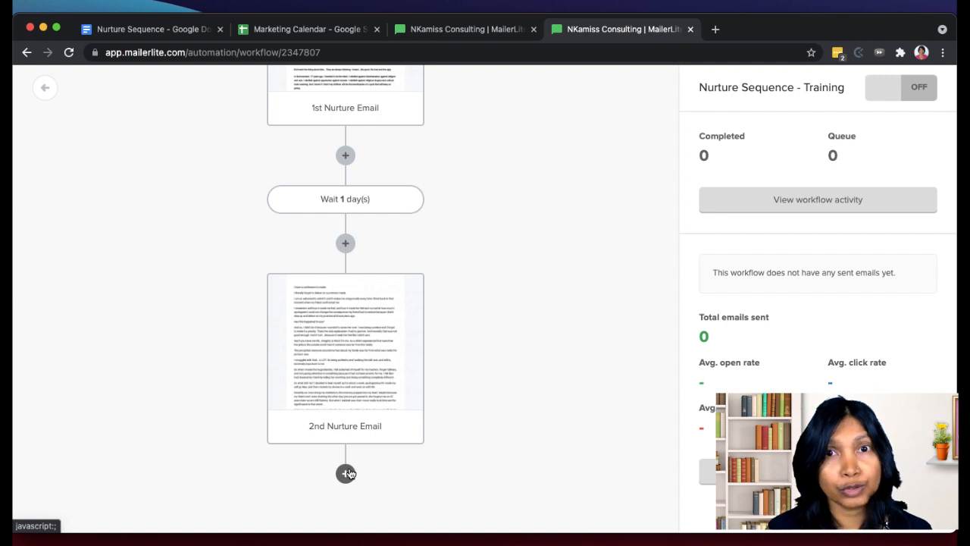
scroll(349, 474, up, 5)
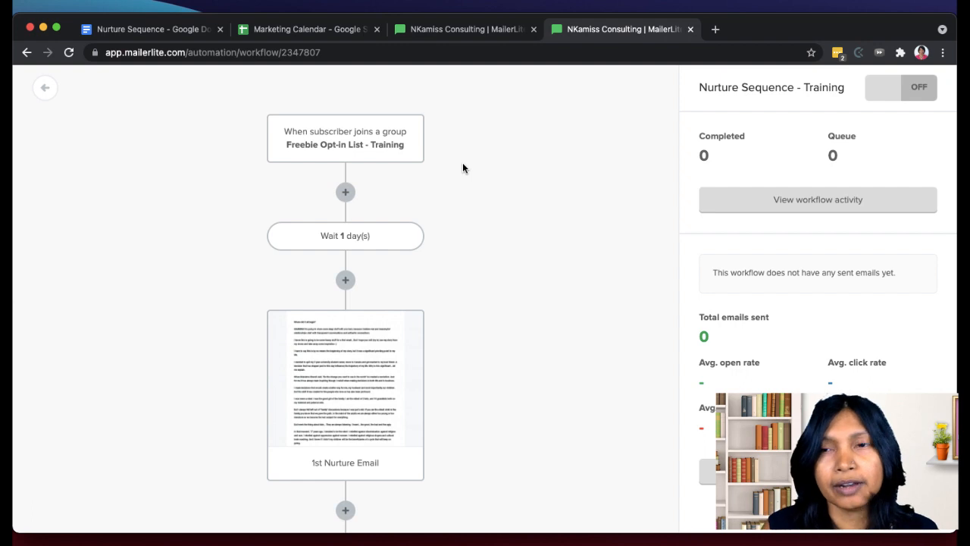
- Return to the automation list and activate the Nurture Sequence - Training workflow
click(46, 88)
click(344, 326)
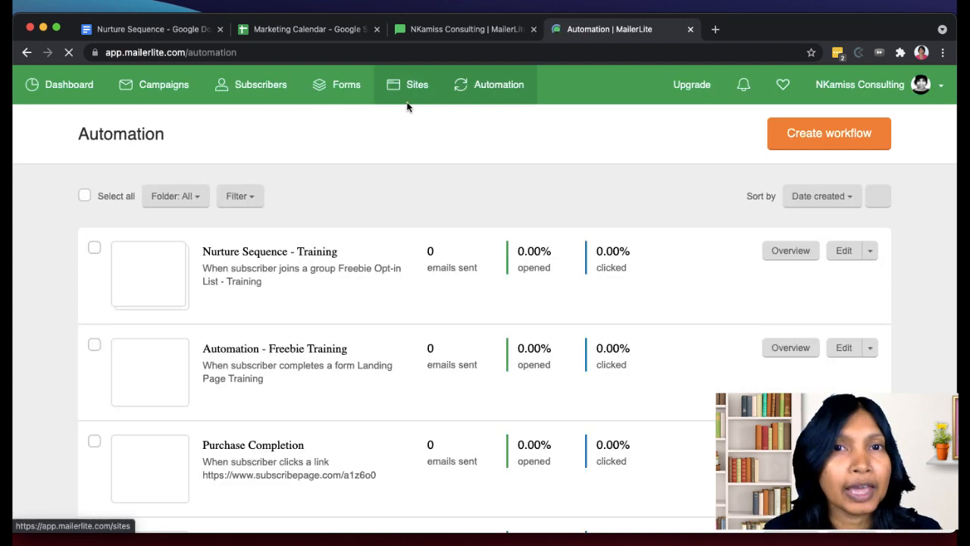
scroll(242, 283, down, 1)
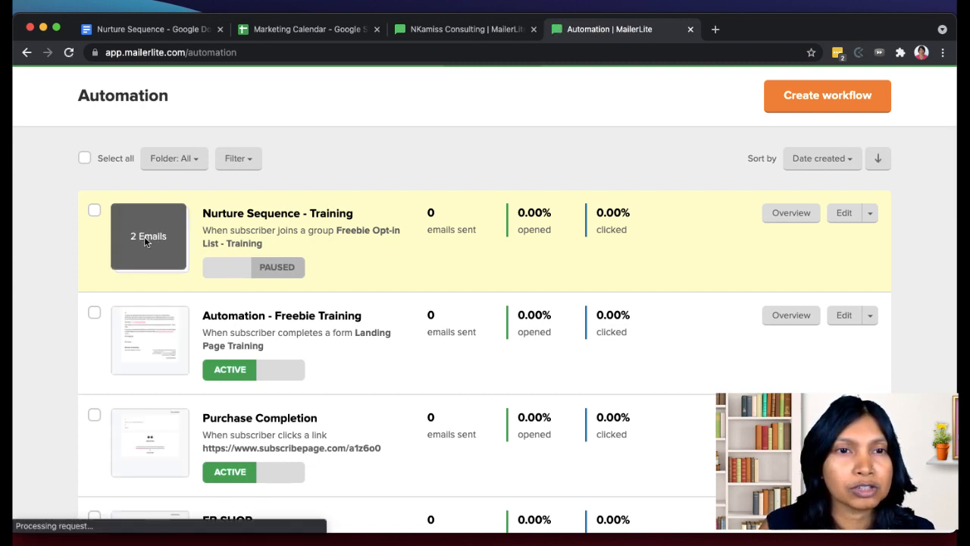
click(224, 276)
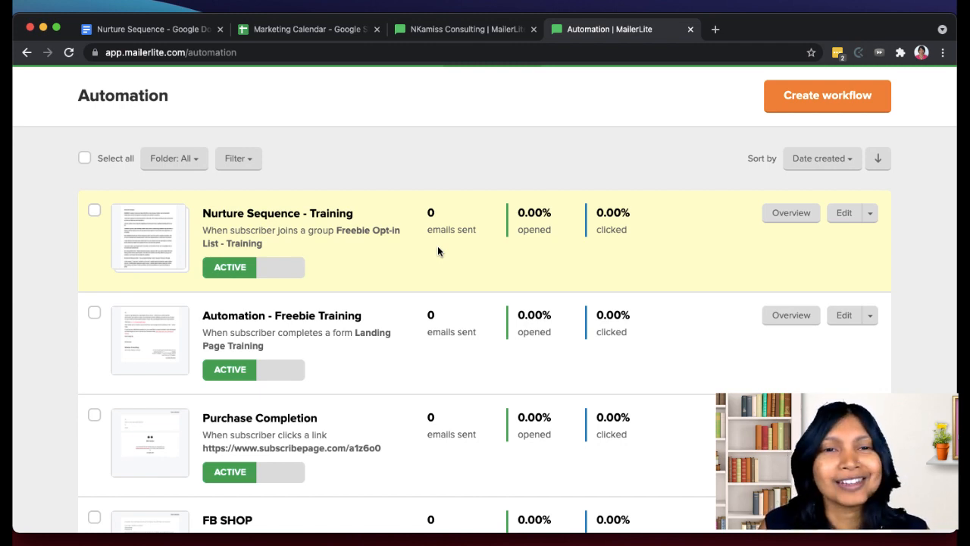
- Reopen the Nurture Sequence - Training workflow and review its trigger, delays and both nurture emails
click(850, 218)
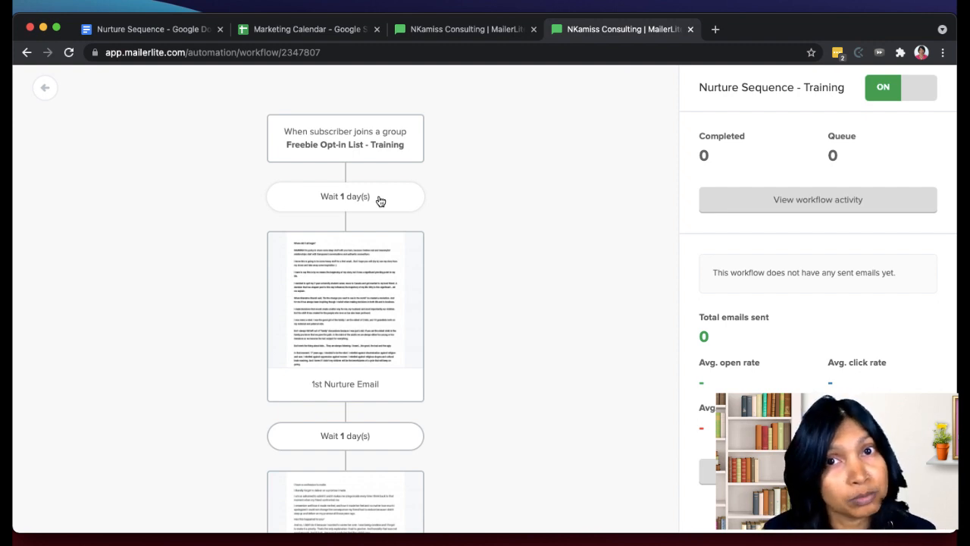
scroll(381, 200, down, 3)
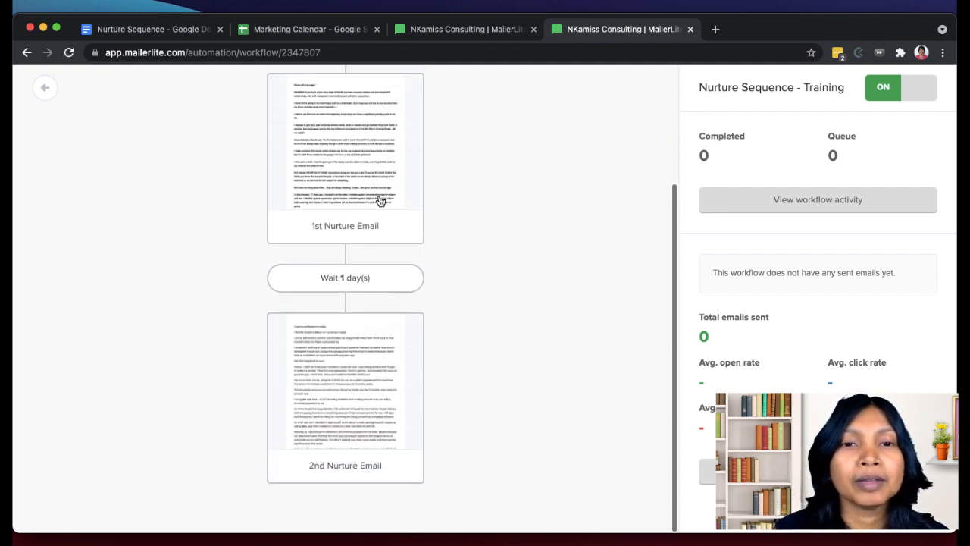
scroll(379, 199, up, 3)
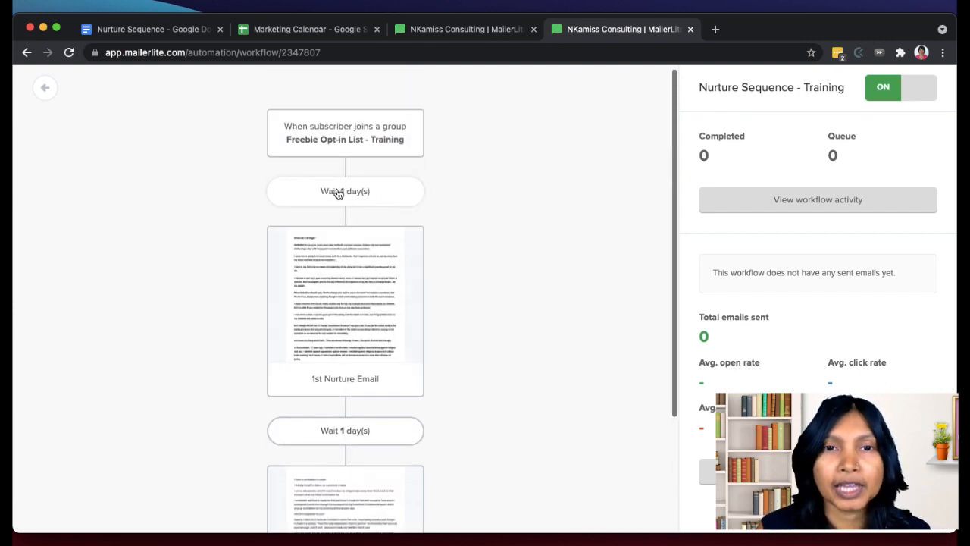